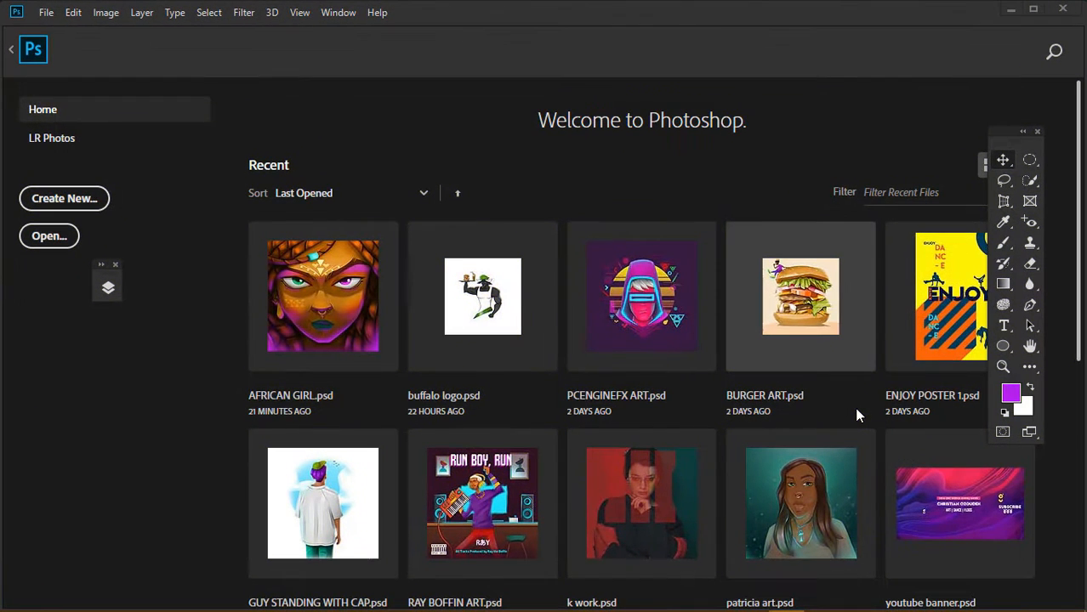
Create a new 2900 × 2900 px, 1500 ppi document from the Custom preset
{"action": "left_click", "coordinate": [91, 206]}
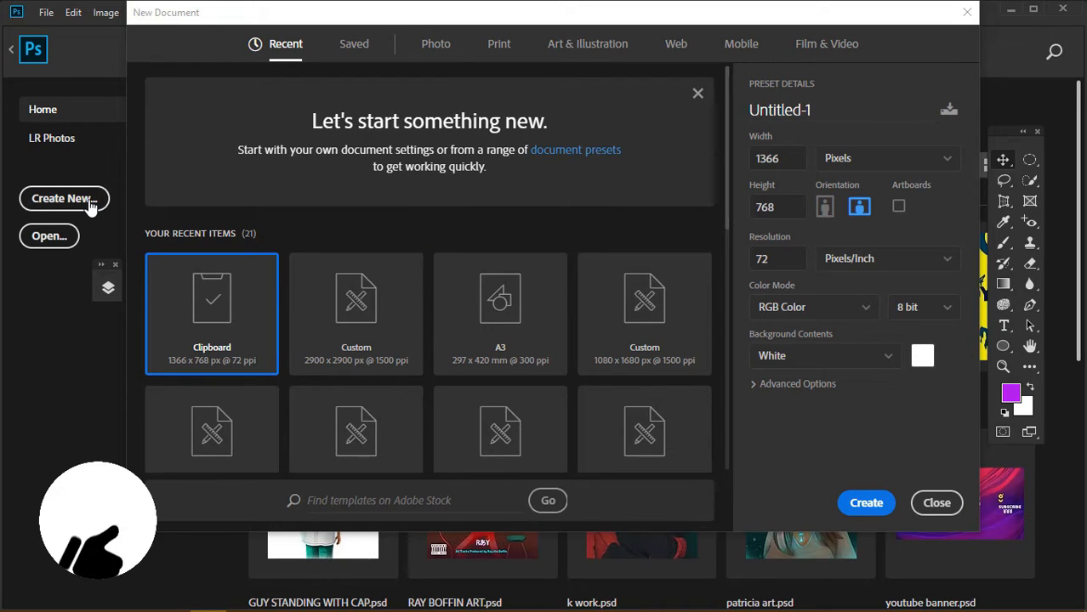
{"action": "left_click", "coordinate": [356, 314]}
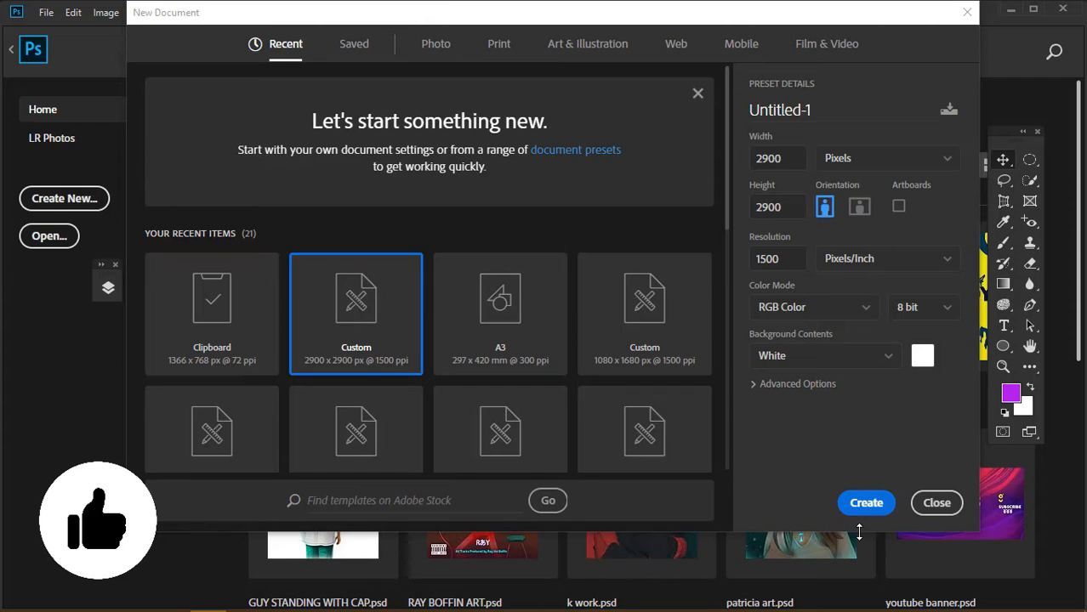
{"action": "left_click", "coordinate": [861, 505]}
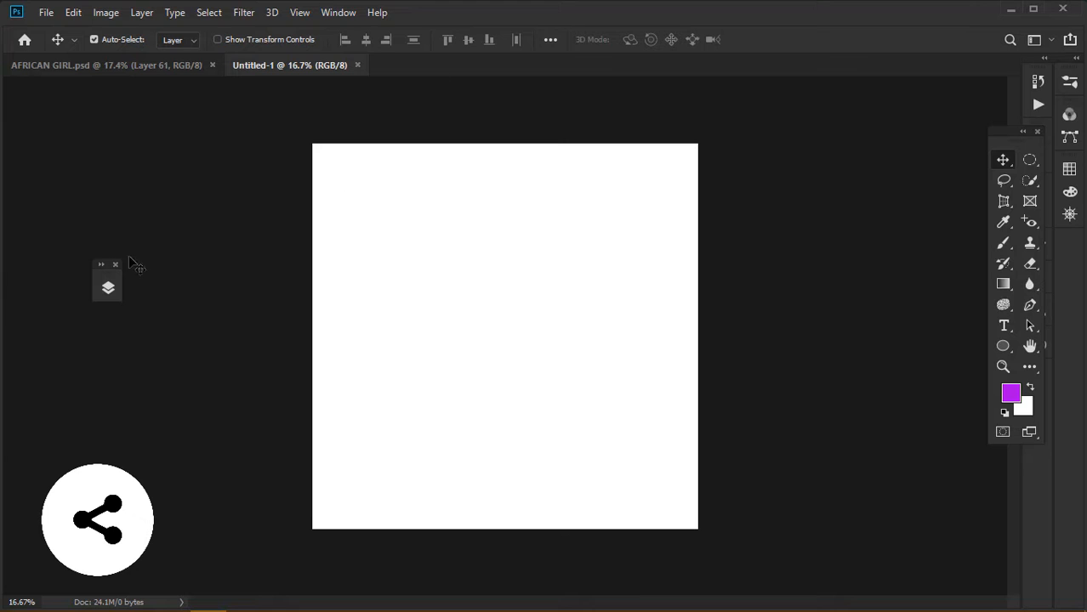
Add an empty Layer 1 above the Background and zoom in slightly on the canvas
{"action": "left_click", "coordinate": [106, 289]}
{"action": "left_click", "coordinate": [263, 589]}
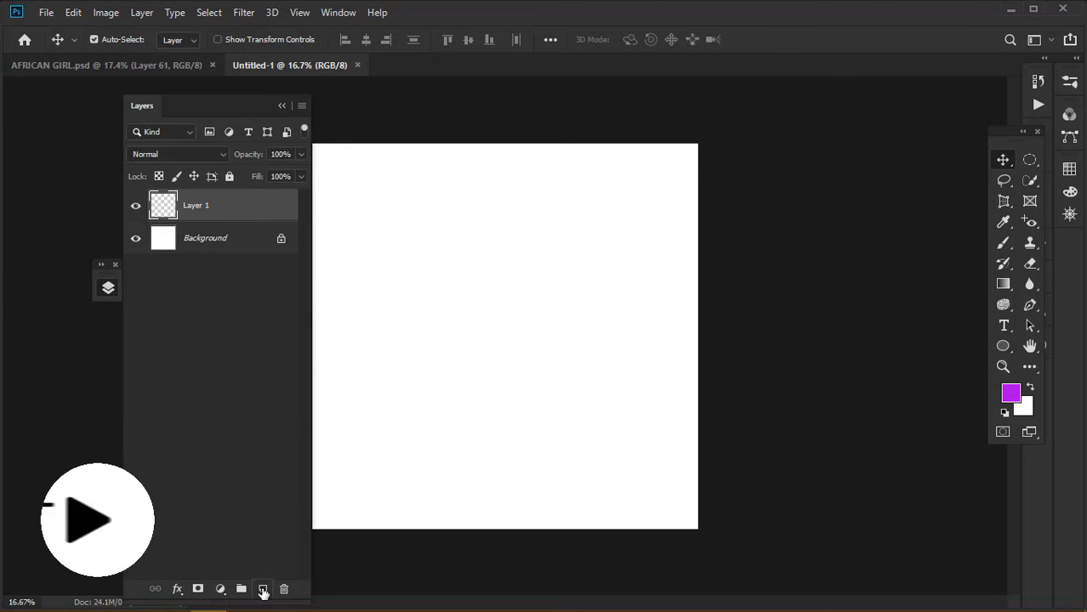
{"action": "left_click_drag", "start_coordinate": [237, 106], "coordinate": [156, 96]}
{"action": "key", "text": "z"}
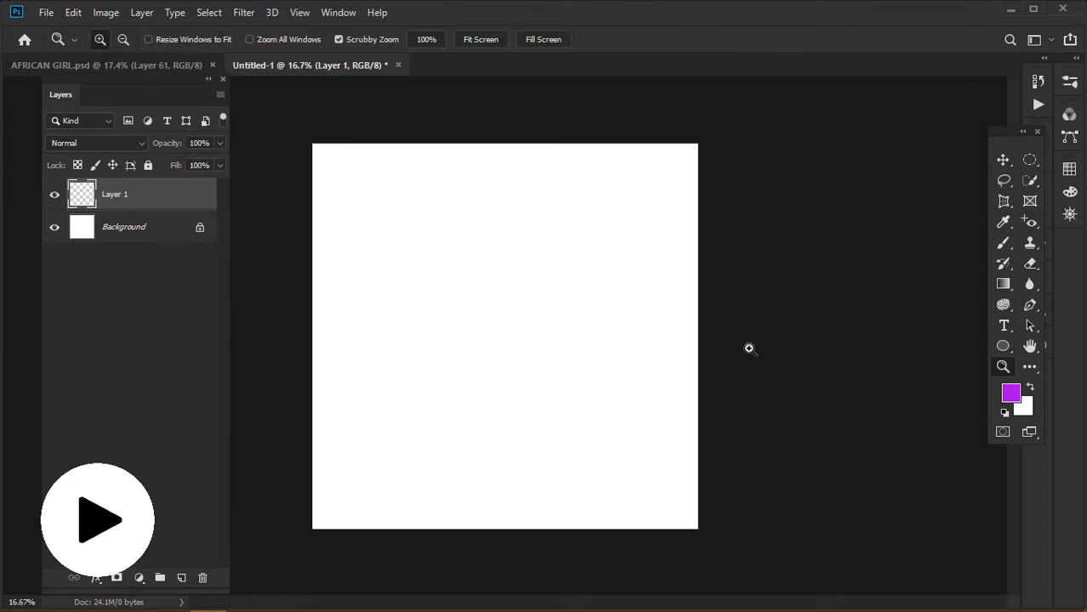
{"action": "left_click_drag", "start_coordinate": [749, 349], "coordinate": [736, 322]}
Set the foreground colour to near-black in the Color Picker
{"action": "left_click", "coordinate": [1004, 160]}
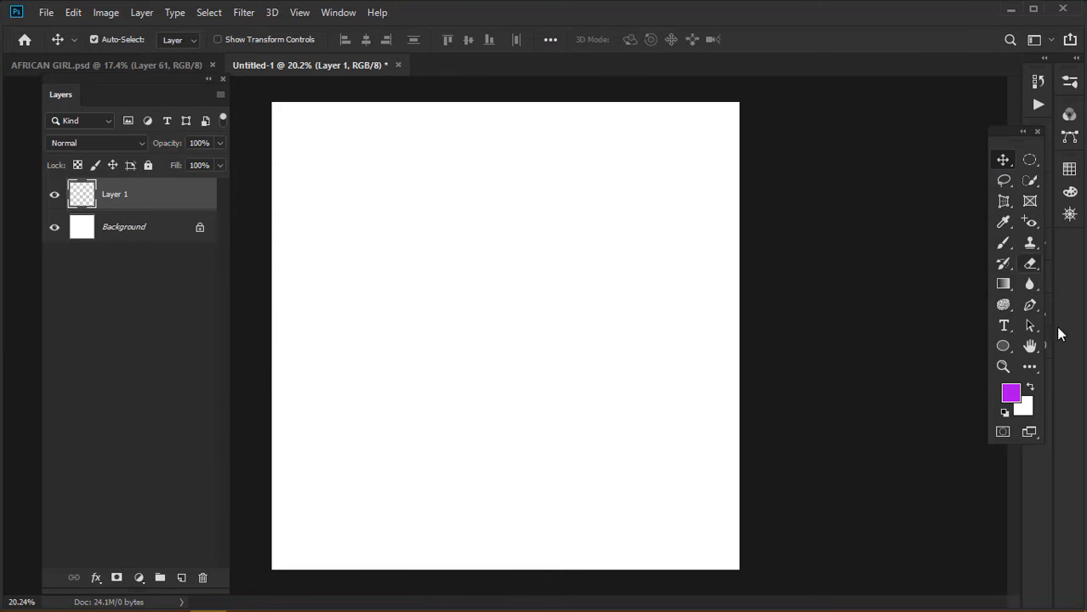
{"action": "left_click", "coordinate": [1012, 393]}
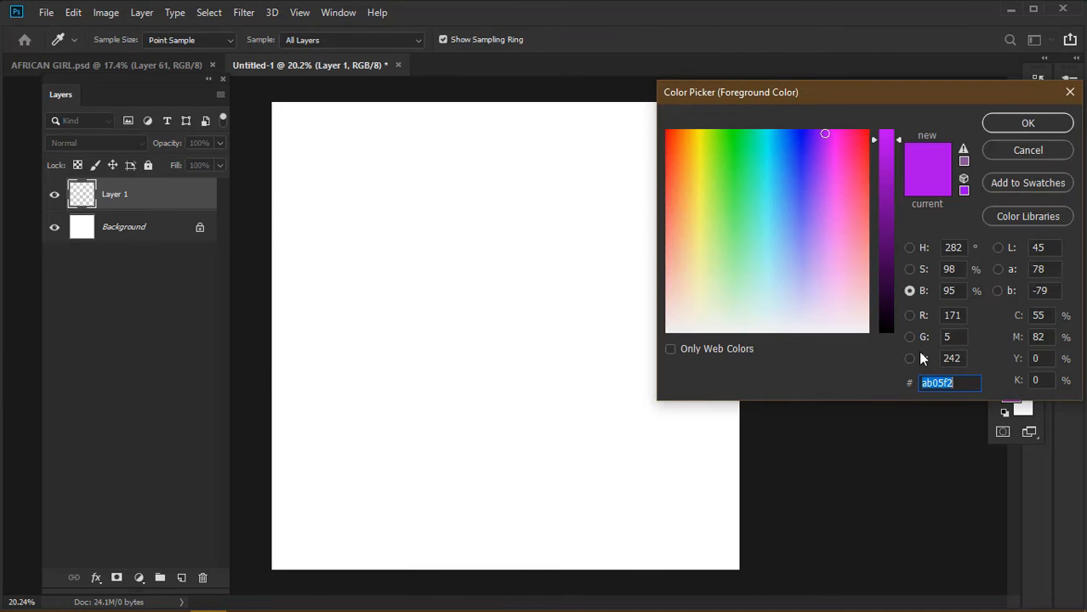
{"action": "left_click_drag", "start_coordinate": [886, 313], "coordinate": [885, 333]}
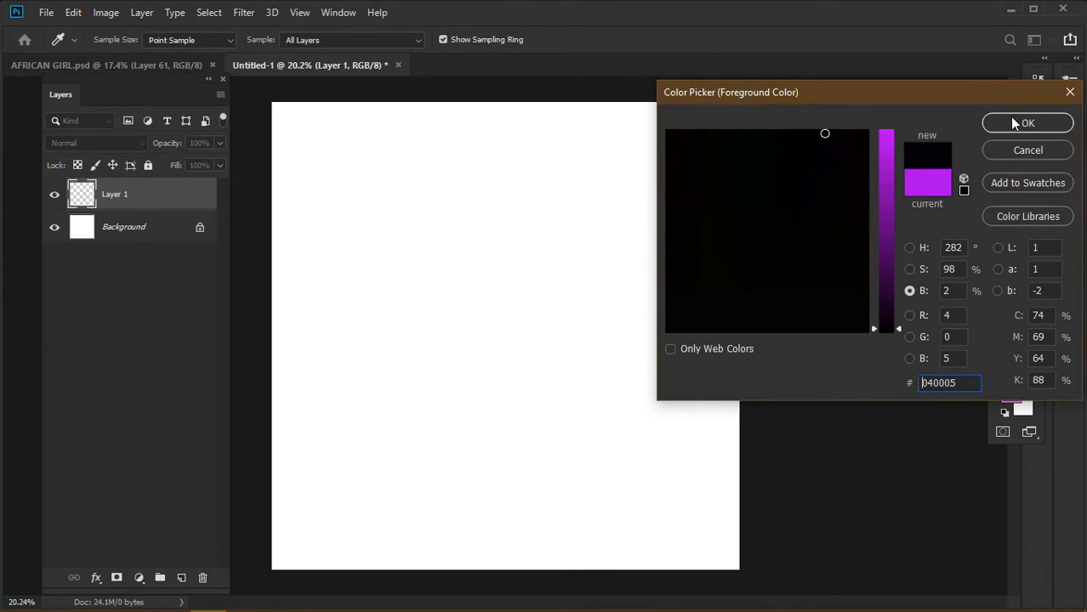
{"action": "left_click", "coordinate": [1013, 121]}
Fill Layer 1 with black using the Paint Bucket, then add an empty Layer 2
{"action": "left_click", "coordinate": [1004, 285]}
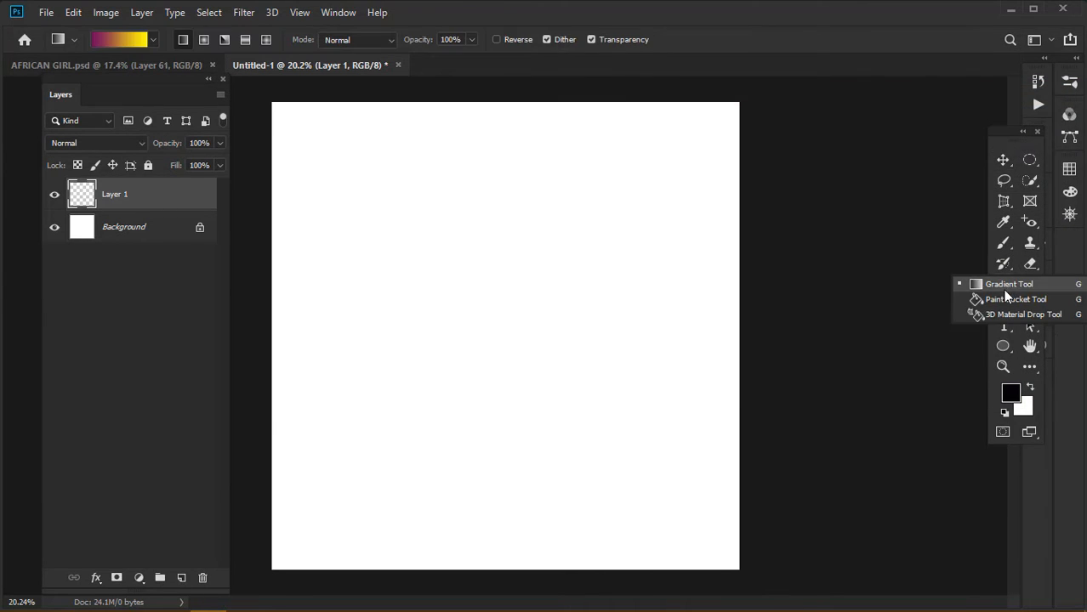
{"action": "left_click", "coordinate": [978, 296]}
{"action": "left_click", "coordinate": [681, 316]}
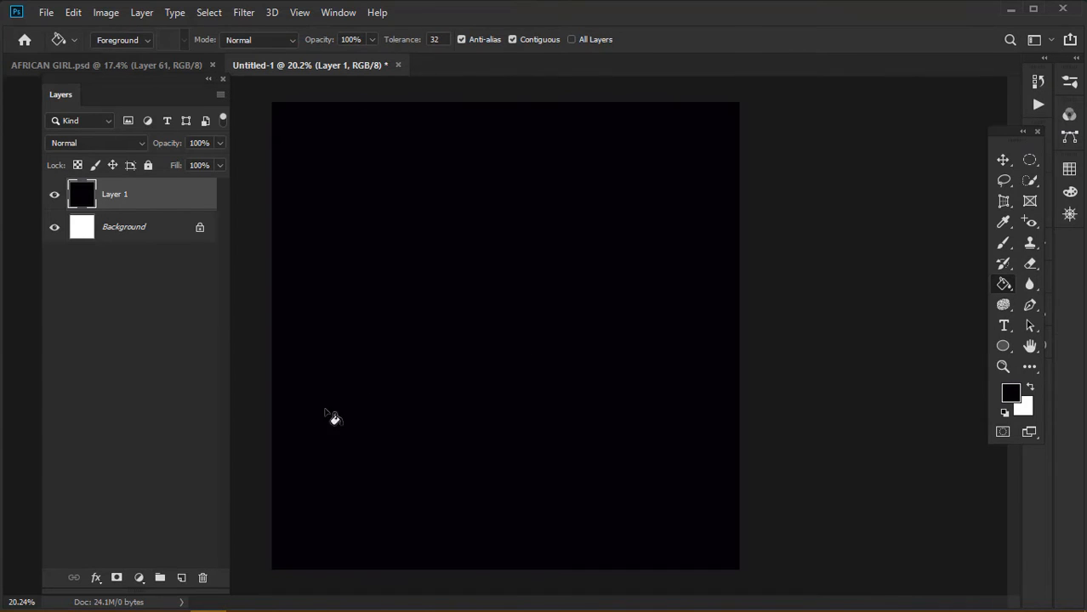
{"action": "left_click", "coordinate": [182, 577]}
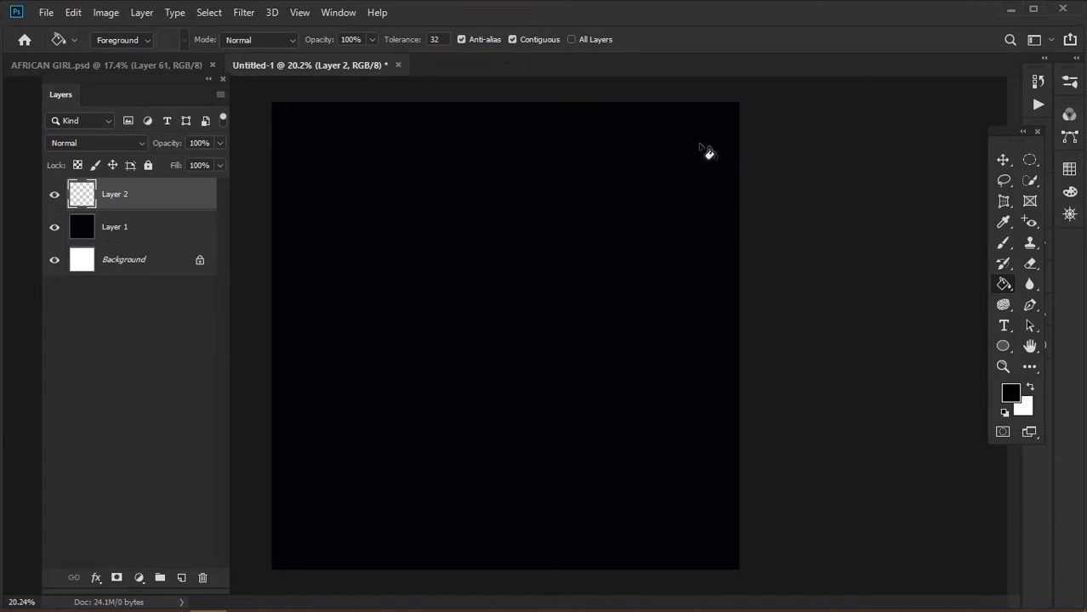
Show rulers and place two vertical guides near the 1-inch mark, nudging the left one closer
{"action": "key", "text": "ctrl+r"}
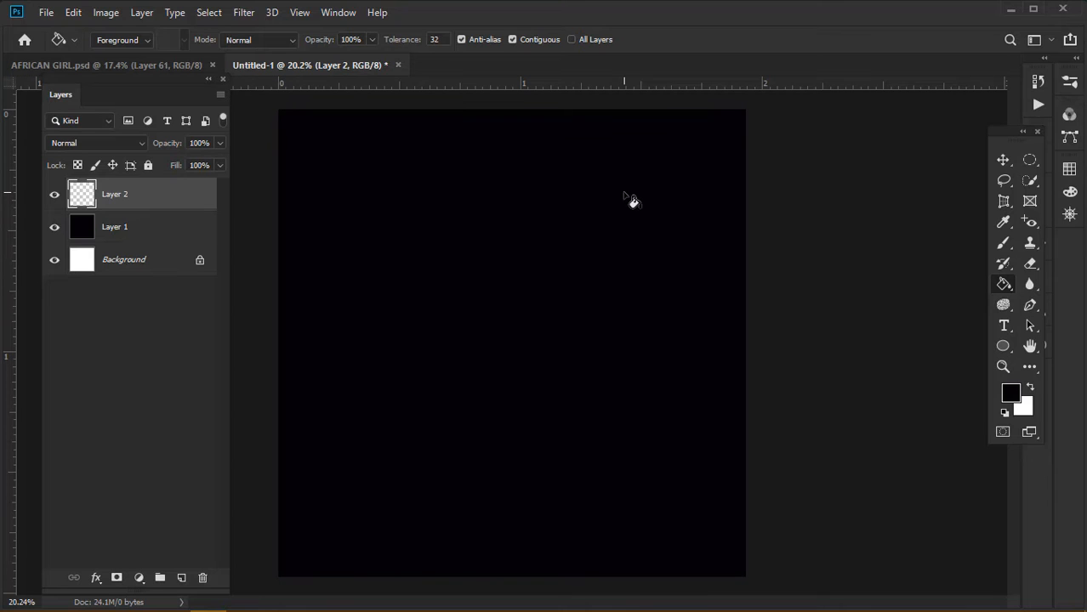
{"action": "left_click_drag", "start_coordinate": [1002, 146], "coordinate": [1004, 145]}
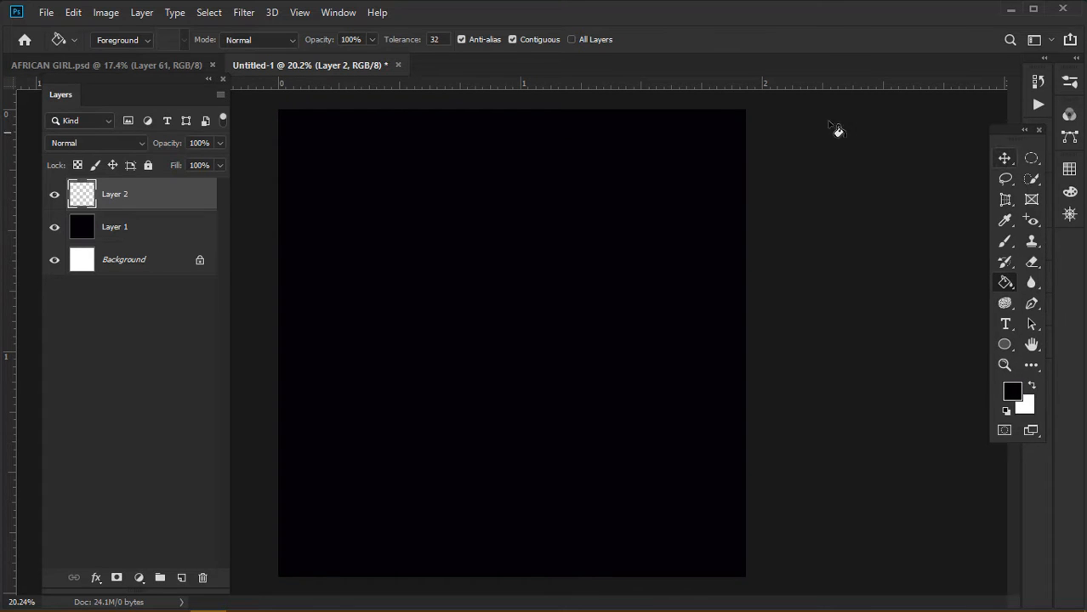
{"action": "left_click_drag", "start_coordinate": [6, 290], "coordinate": [514, 340]}
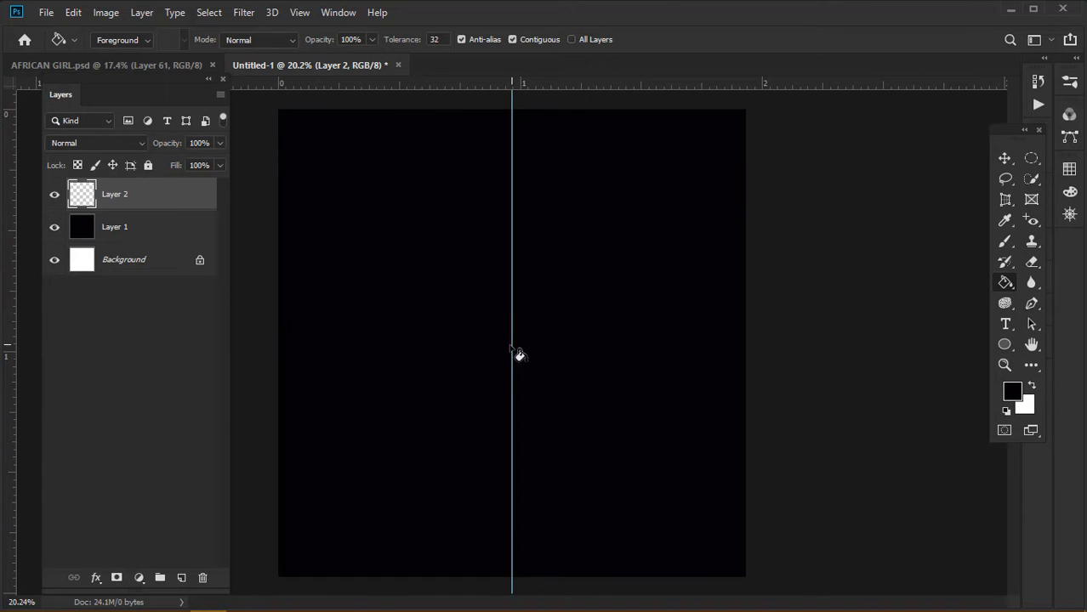
{"action": "left_click_drag", "start_coordinate": [9, 311], "coordinate": [457, 312]}
{"action": "left_click", "coordinate": [464, 329]}
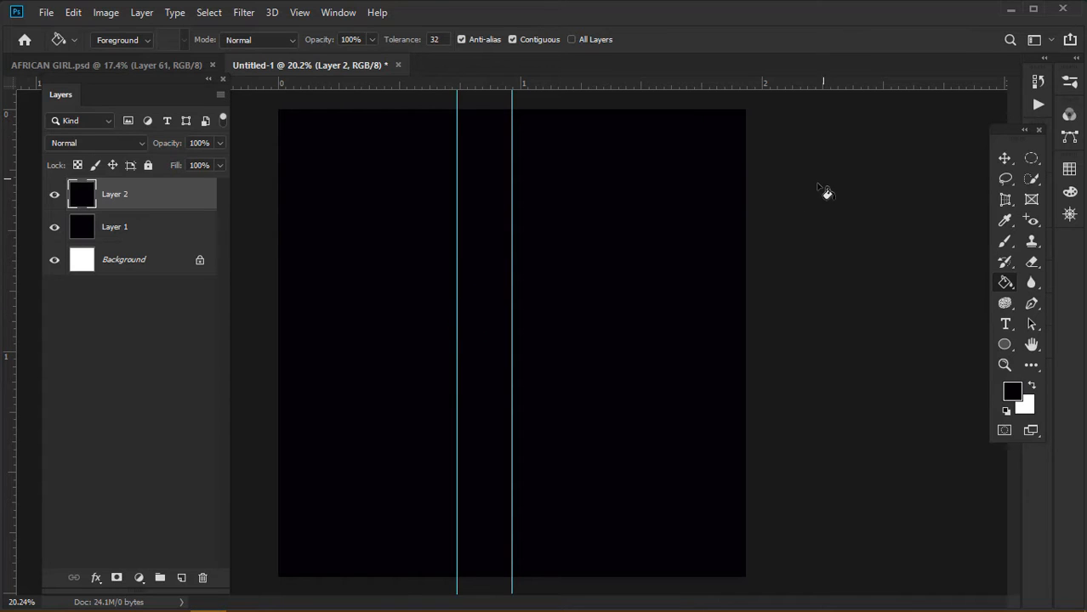
{"action": "key", "text": "ctrl+z"}
{"action": "left_click", "coordinate": [1005, 158]}
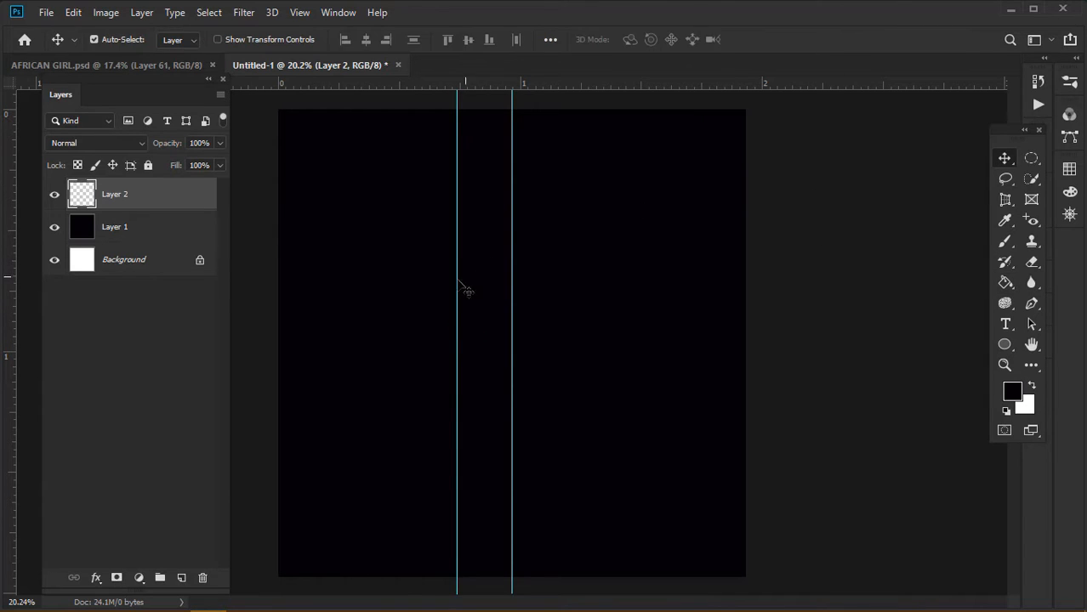
{"action": "left_click_drag", "start_coordinate": [457, 296], "coordinate": [482, 298]}
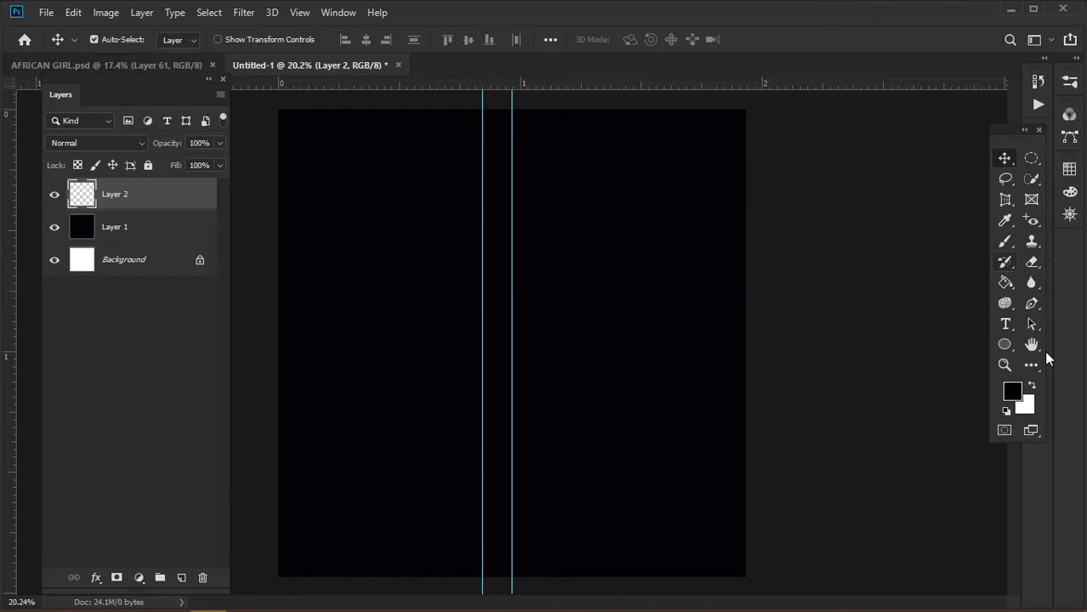
Draw a rectangle from the left guide to the right edge of the canvas
{"action": "left_click", "coordinate": [1006, 346]}
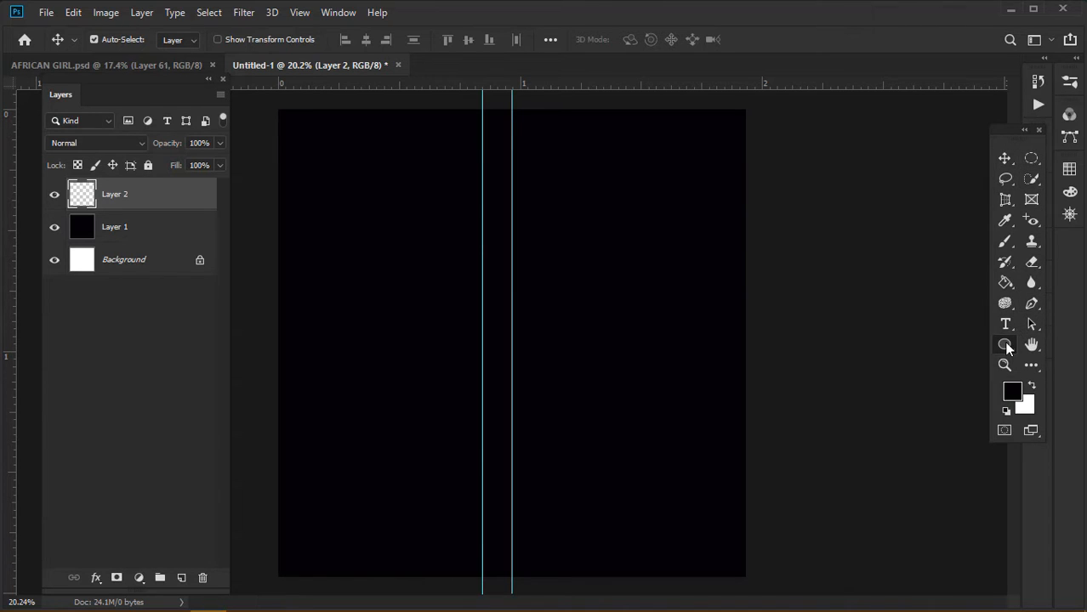
{"action": "left_click", "coordinate": [1008, 346]}
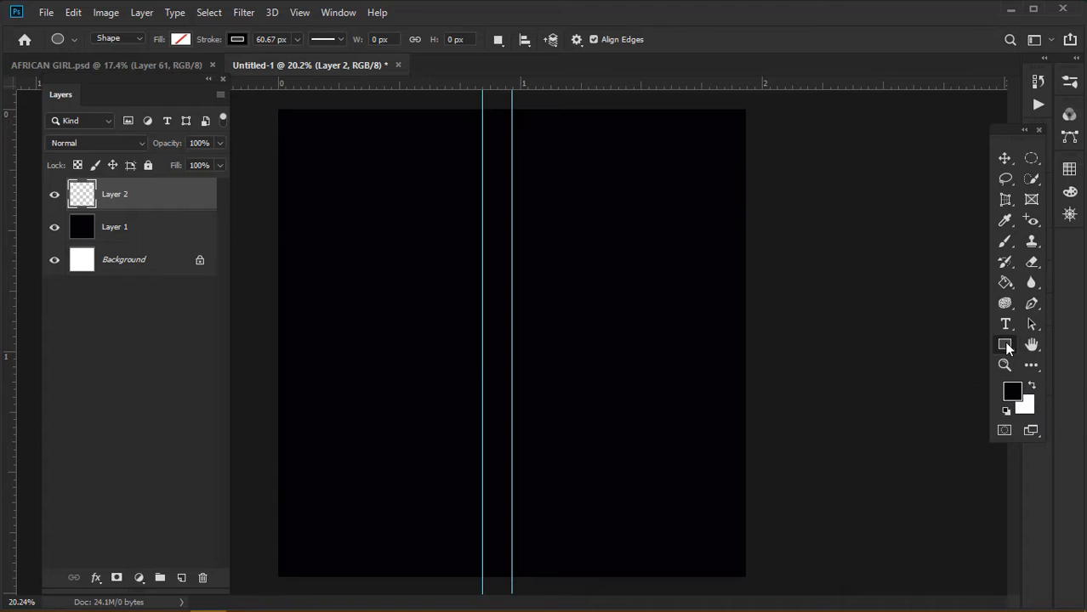
{"action": "left_click_drag", "start_coordinate": [483, 102], "coordinate": [759, 584]}
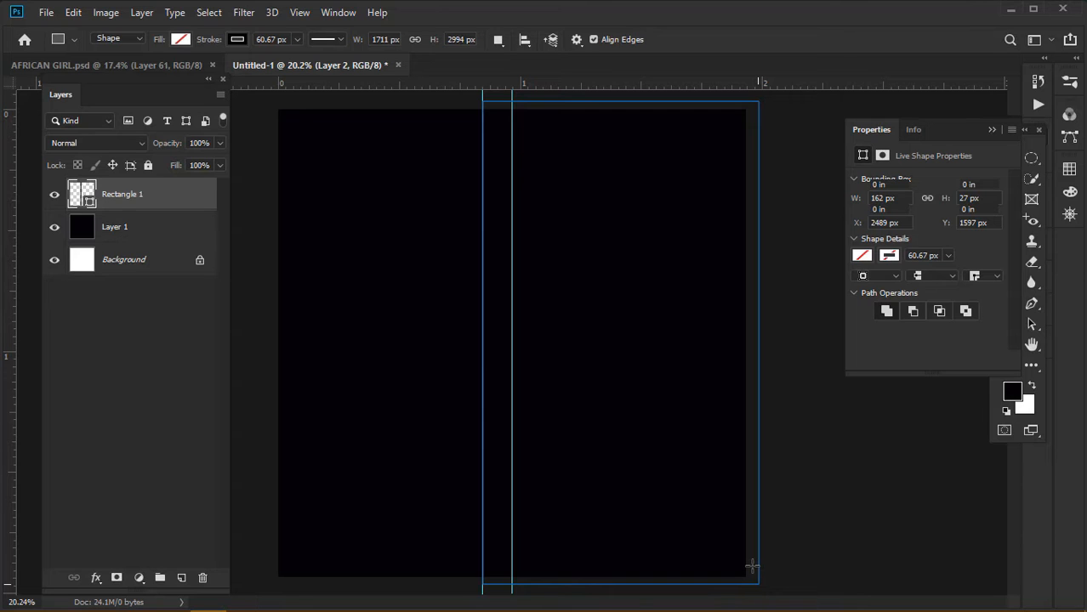
Give the rectangle no stroke and a magenta fill
{"action": "left_click", "coordinate": [894, 232]}
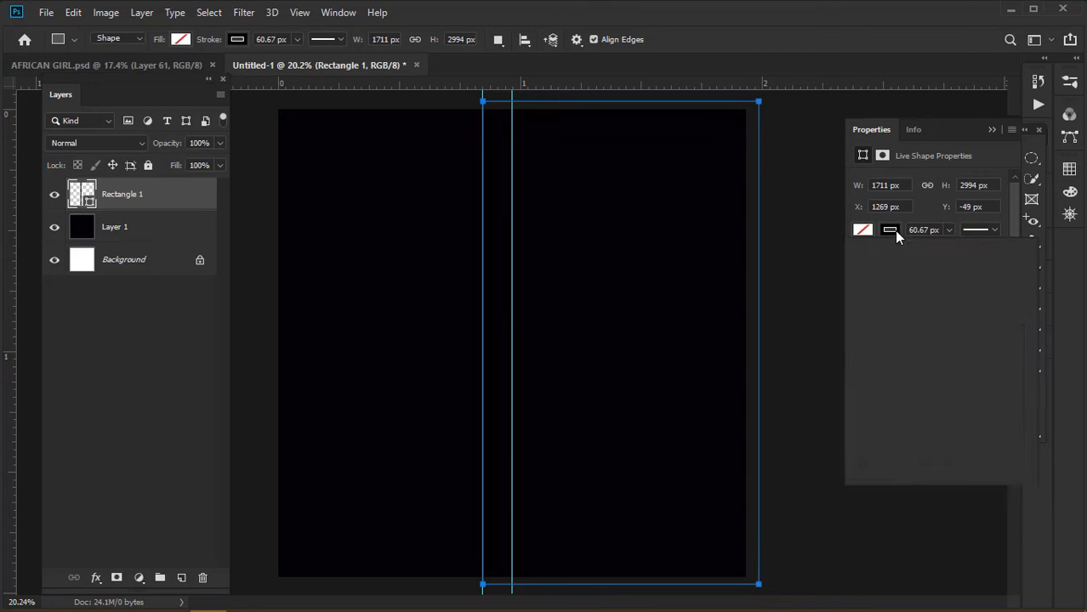
{"action": "left_click", "coordinate": [879, 263]}
{"action": "left_click", "coordinate": [868, 230]}
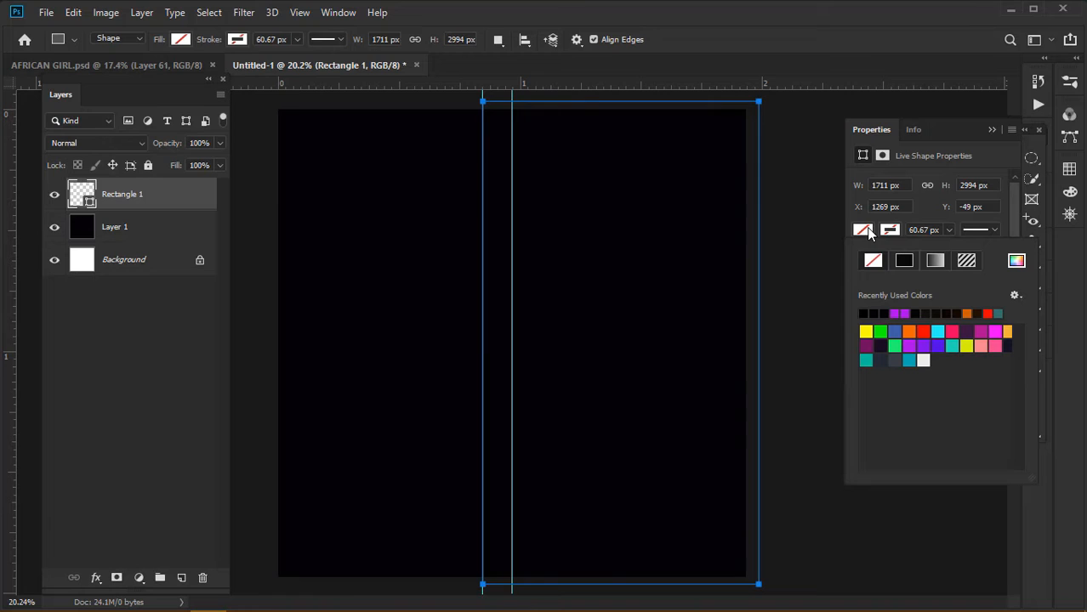
{"action": "left_click", "coordinate": [995, 331]}
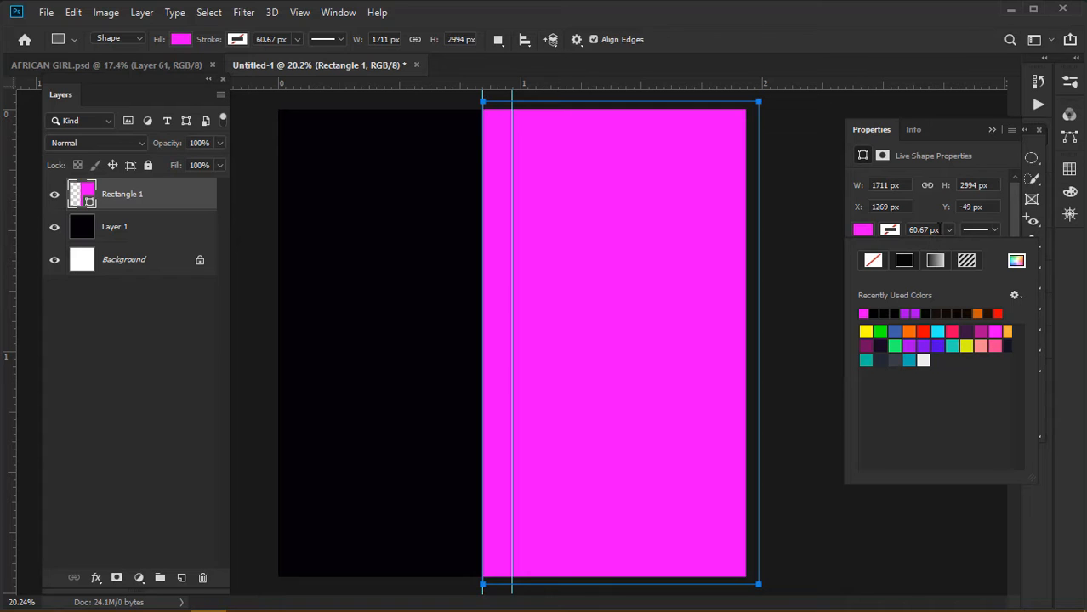
{"action": "left_click", "coordinate": [991, 129]}
{"action": "left_click", "coordinate": [1005, 159]}
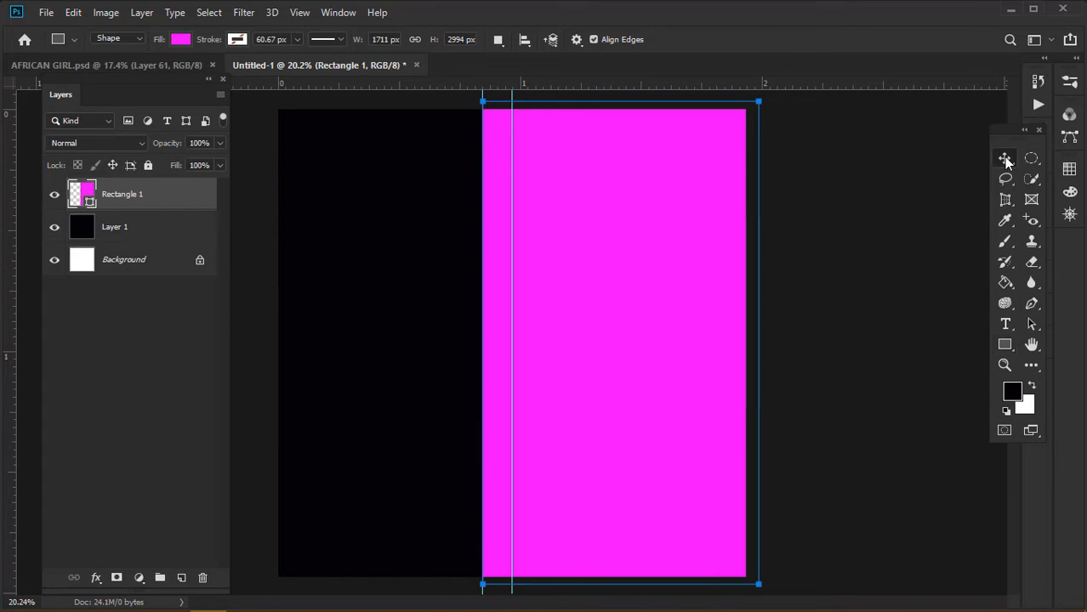
Rasterize Rectangle 1 and lock its transparent pixels
{"action": "right_click", "coordinate": [161, 201]}
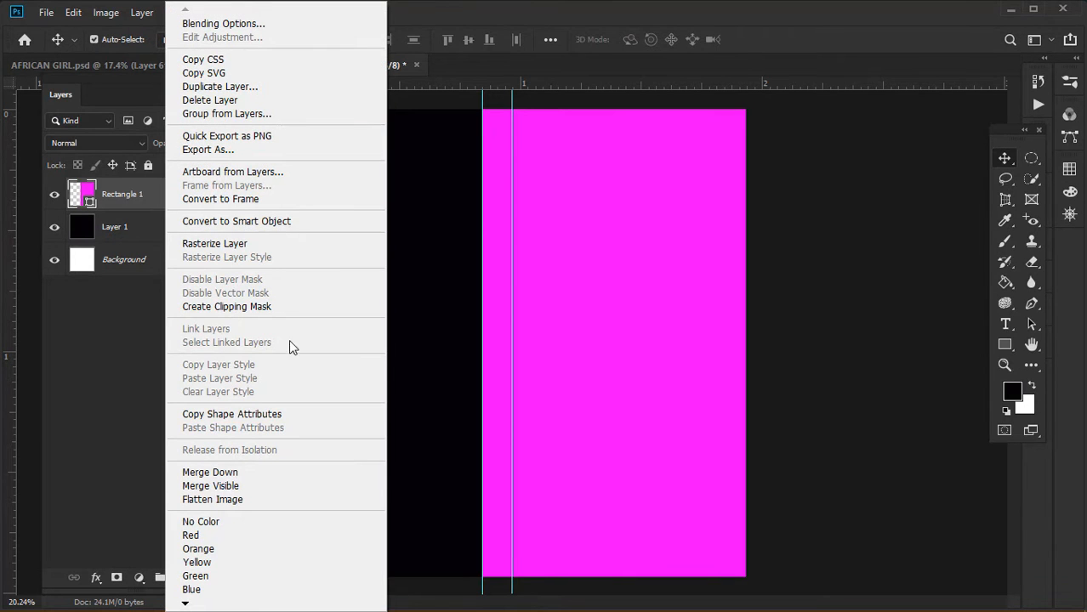
{"action": "left_click", "coordinate": [234, 244]}
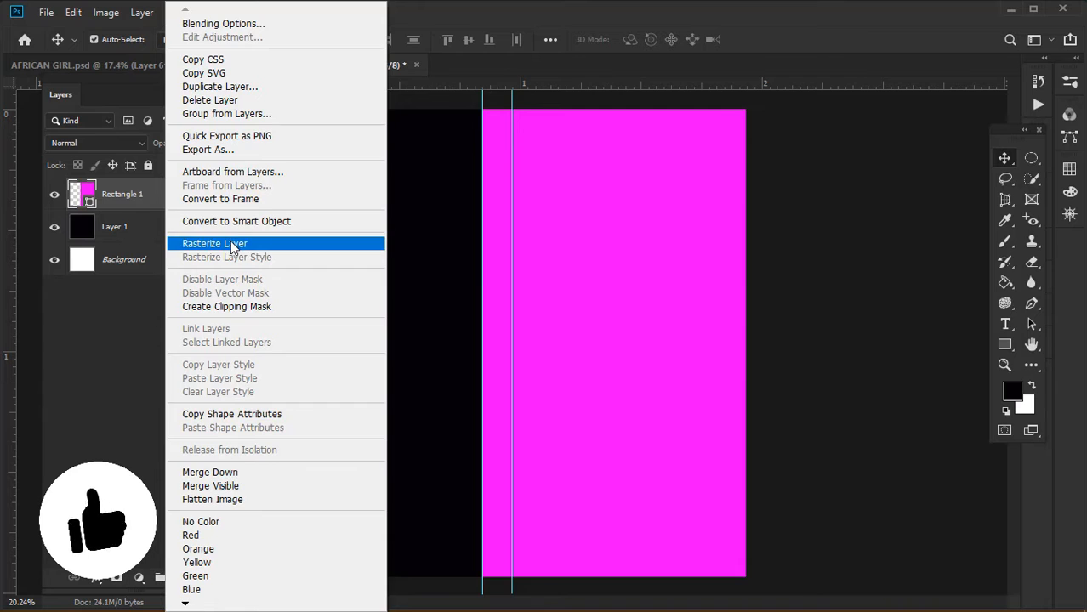
{"action": "left_click", "coordinate": [79, 166]}
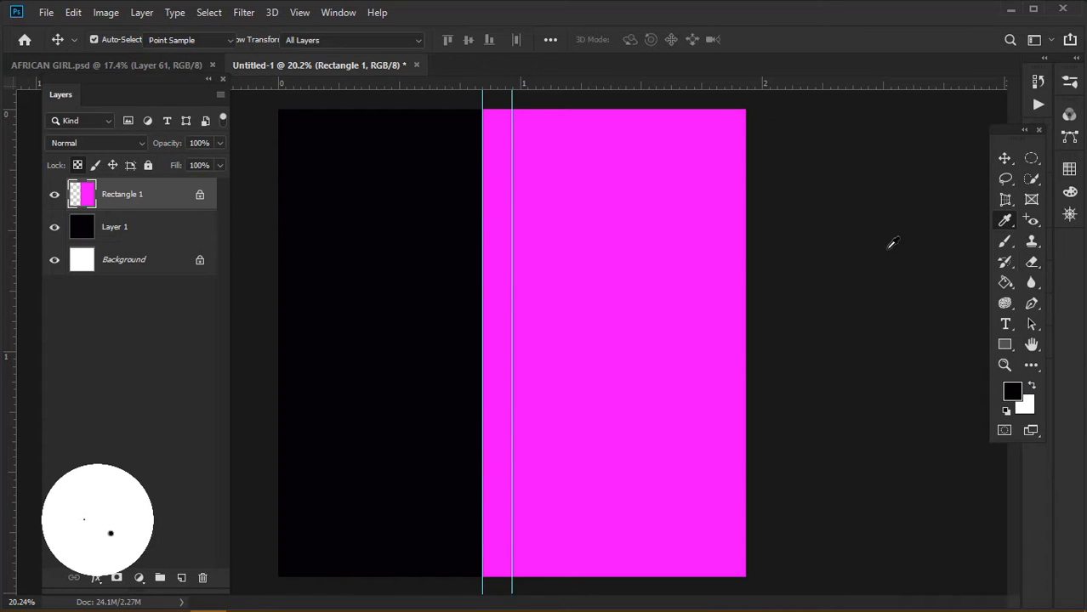
Sample the magenta and lighten it to pale pink #ffbcff as the foreground colour
{"action": "key", "text": "i"}
{"action": "left_click", "coordinate": [731, 306]}
{"action": "left_click", "coordinate": [1012, 393]}
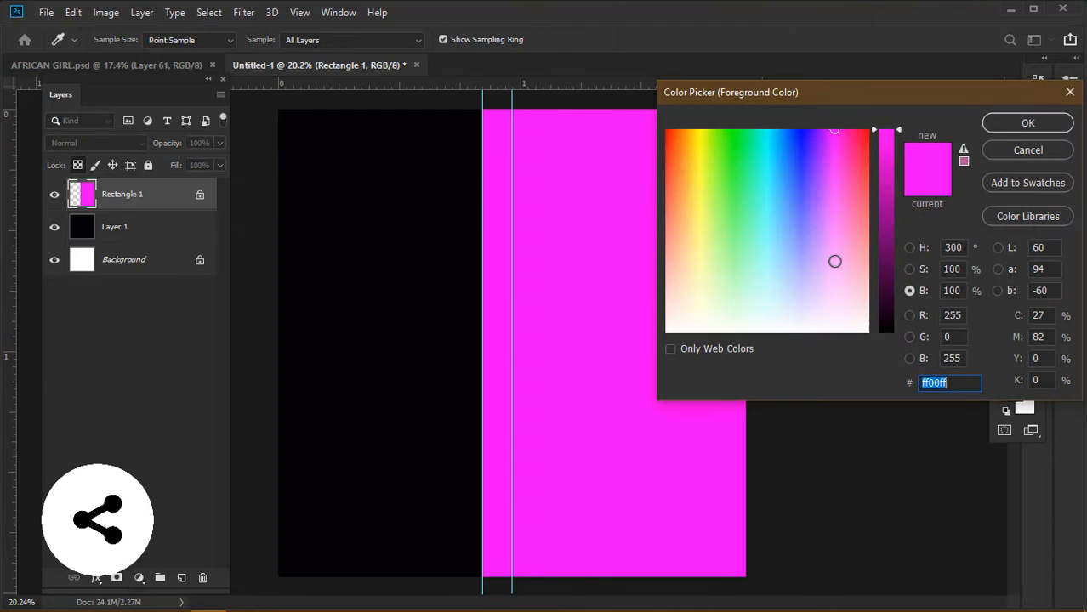
{"action": "left_click", "coordinate": [909, 269]}
{"action": "left_click", "coordinate": [885, 247]}
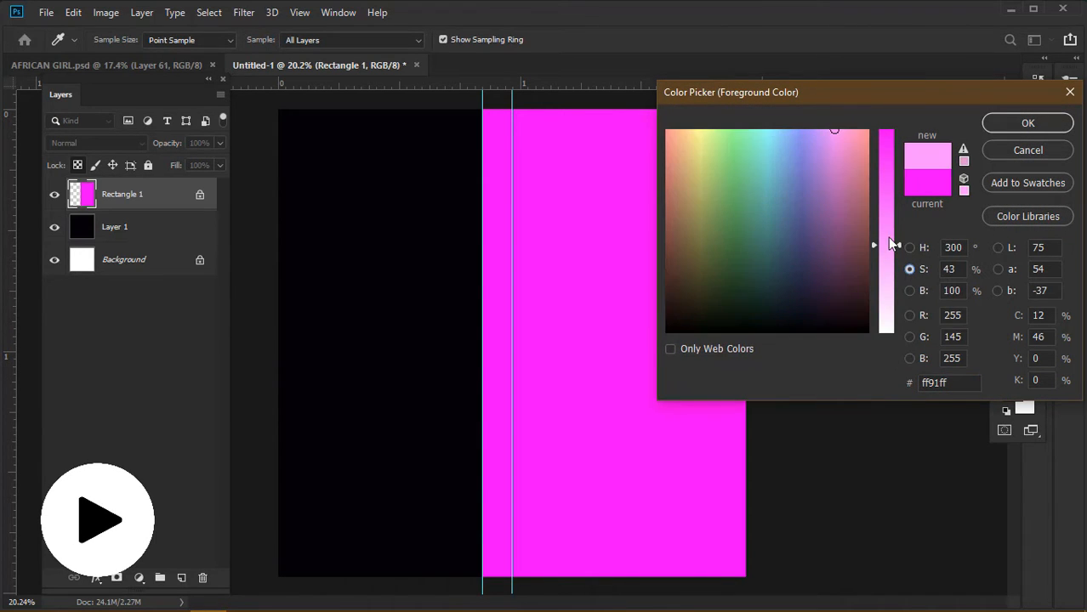
{"action": "left_click_drag", "start_coordinate": [887, 239], "coordinate": [888, 277]}
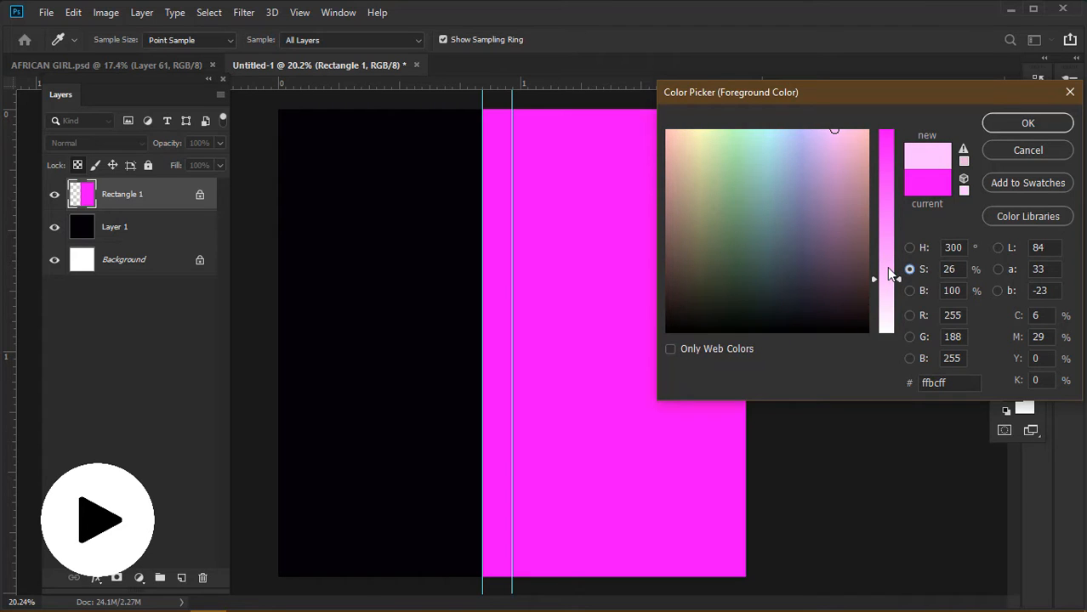
{"action": "left_click", "coordinate": [1004, 123]}
Fill the rectangle with the pale pink using the Paint Bucket
{"action": "left_click", "coordinate": [1011, 281]}
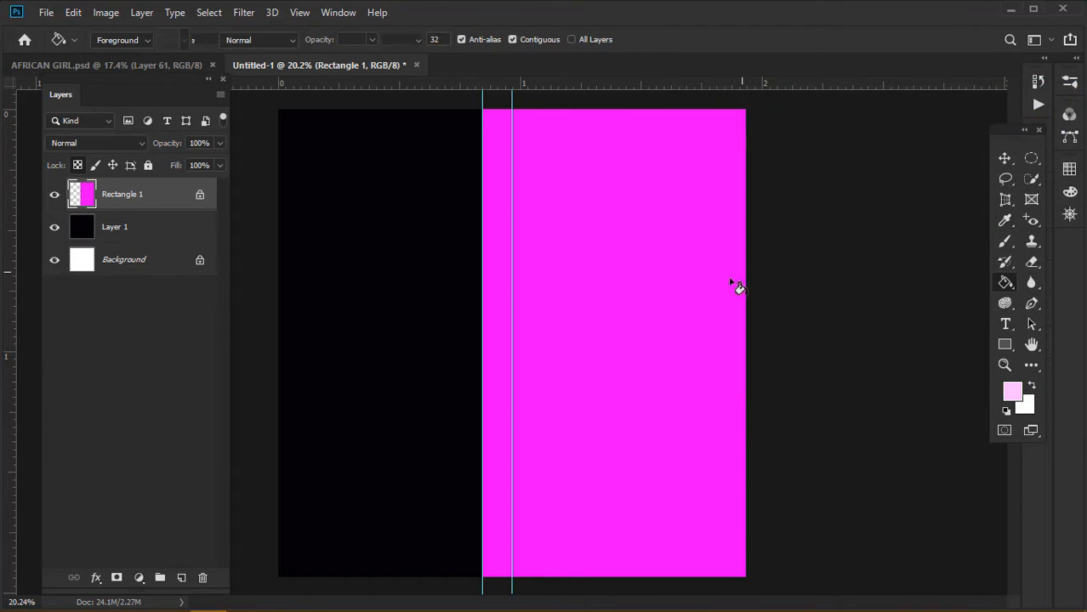
{"action": "left_click", "coordinate": [720, 296]}
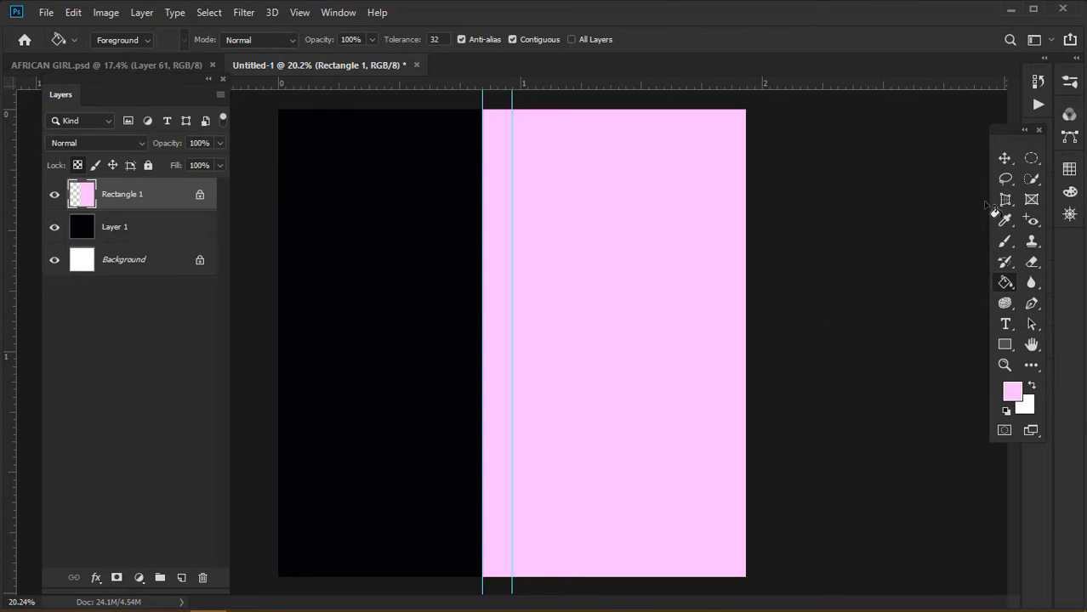
{"action": "left_click", "coordinate": [1004, 158]}
Set the foreground to near-black #0c090c at 5% brightness and refill the left area on Layer 1
{"action": "left_click", "coordinate": [148, 223]}
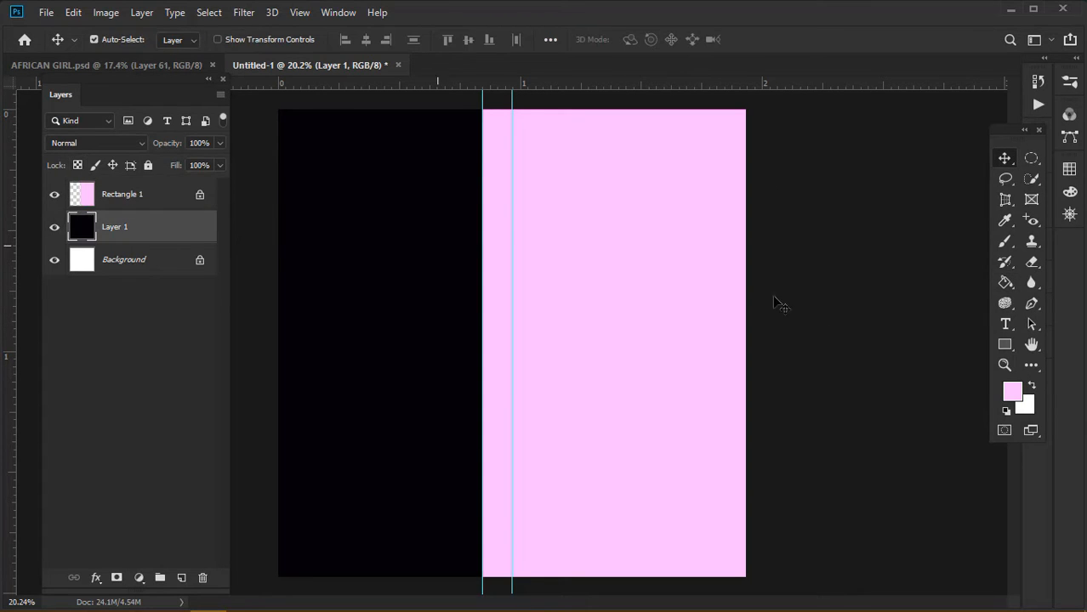
{"action": "left_click", "coordinate": [1006, 221]}
{"action": "left_click", "coordinate": [391, 279]}
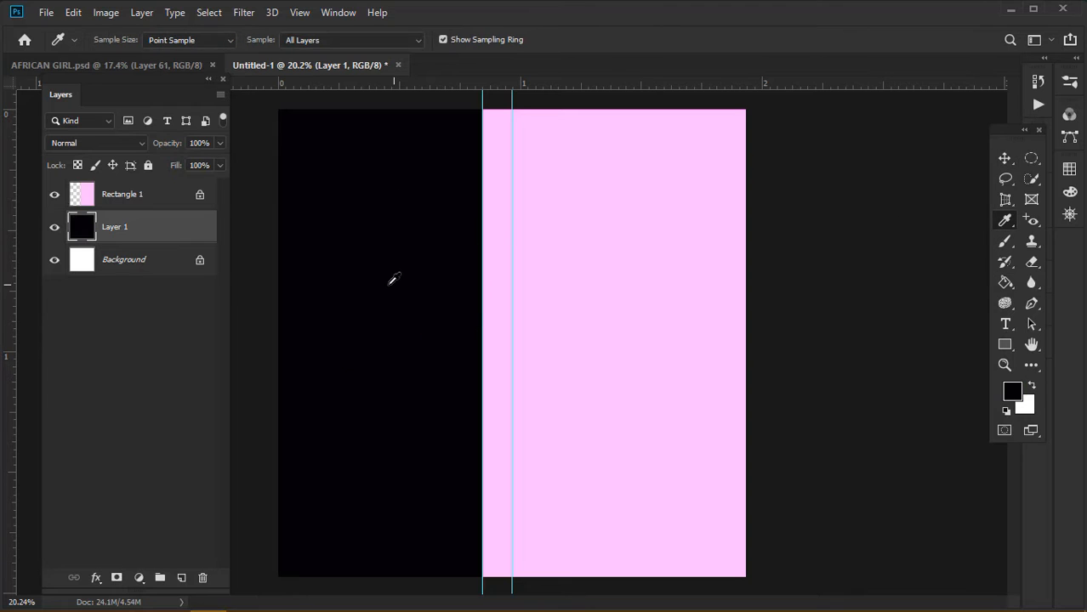
{"action": "left_click", "coordinate": [1013, 391]}
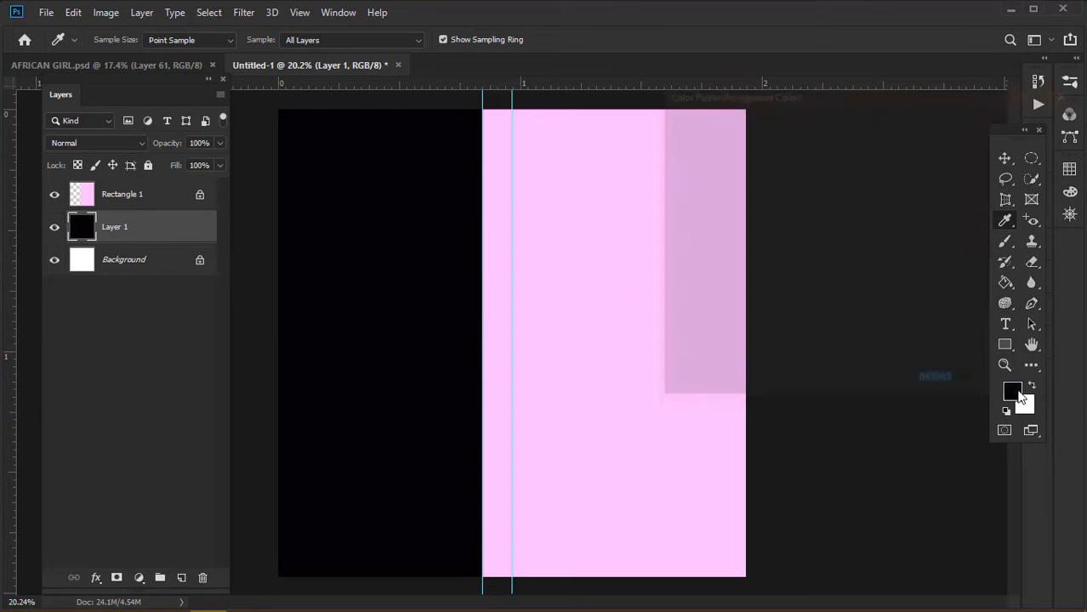
{"action": "left_click", "coordinate": [652, 304]}
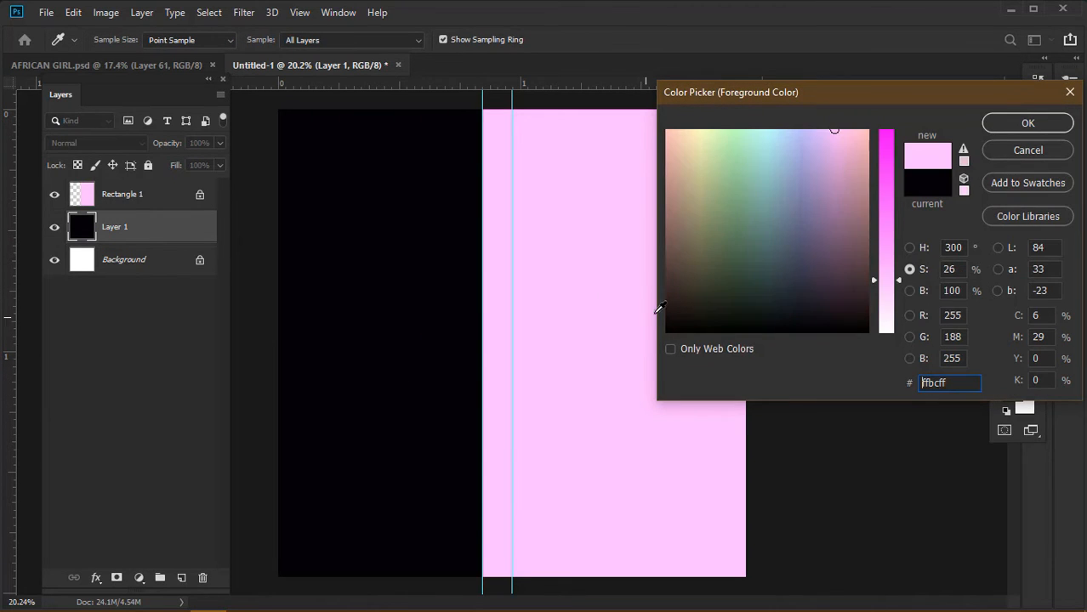
{"action": "left_click", "coordinate": [909, 290]}
{"action": "left_click", "coordinate": [889, 322]}
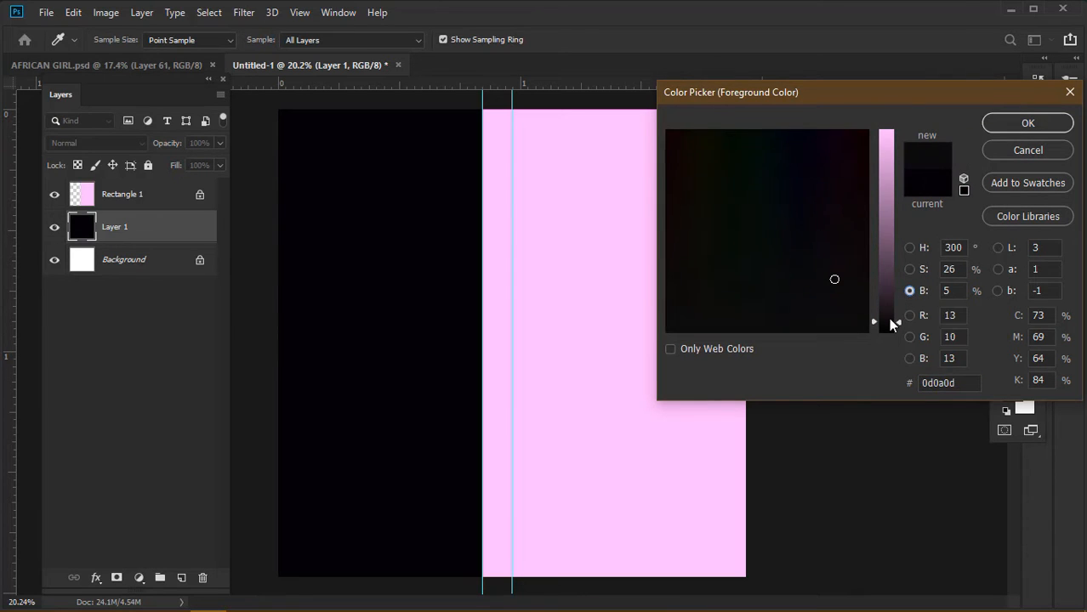
{"action": "left_click", "coordinate": [1021, 130]}
{"action": "left_click", "coordinate": [1005, 283]}
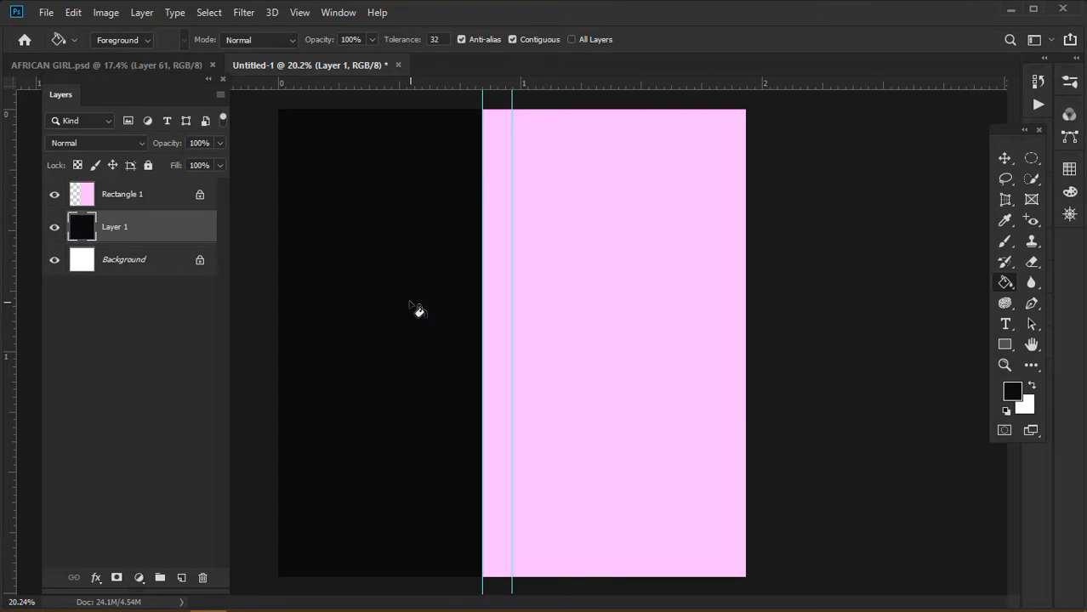
{"action": "left_click", "coordinate": [1005, 160]}
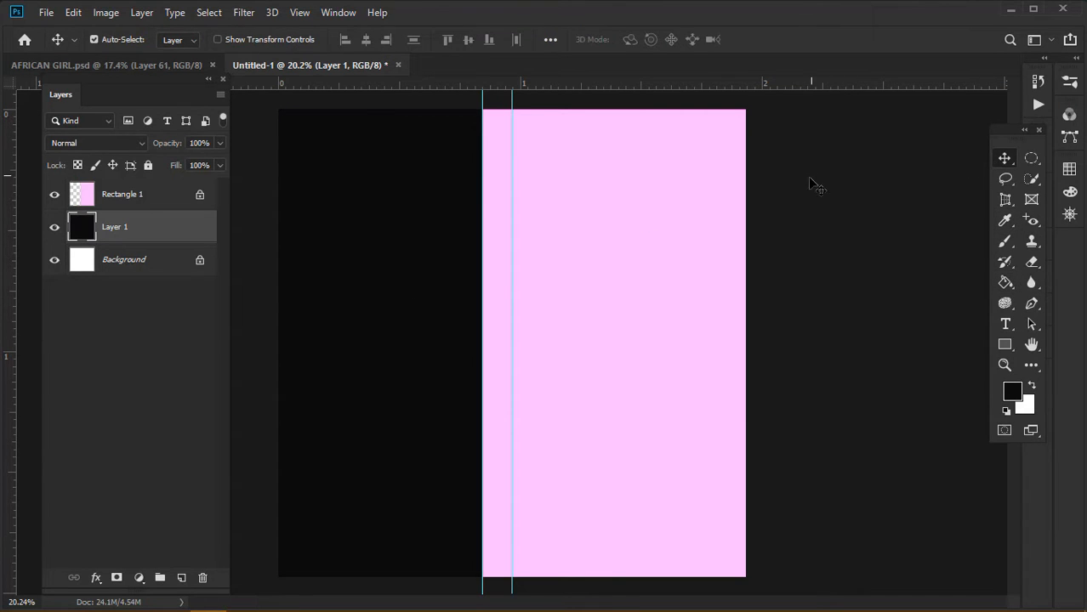
Add a new layer above Rectangle 1 and start a horizontal text box on the pink panel
{"action": "left_click", "coordinate": [162, 204]}
{"action": "left_click", "coordinate": [181, 578]}
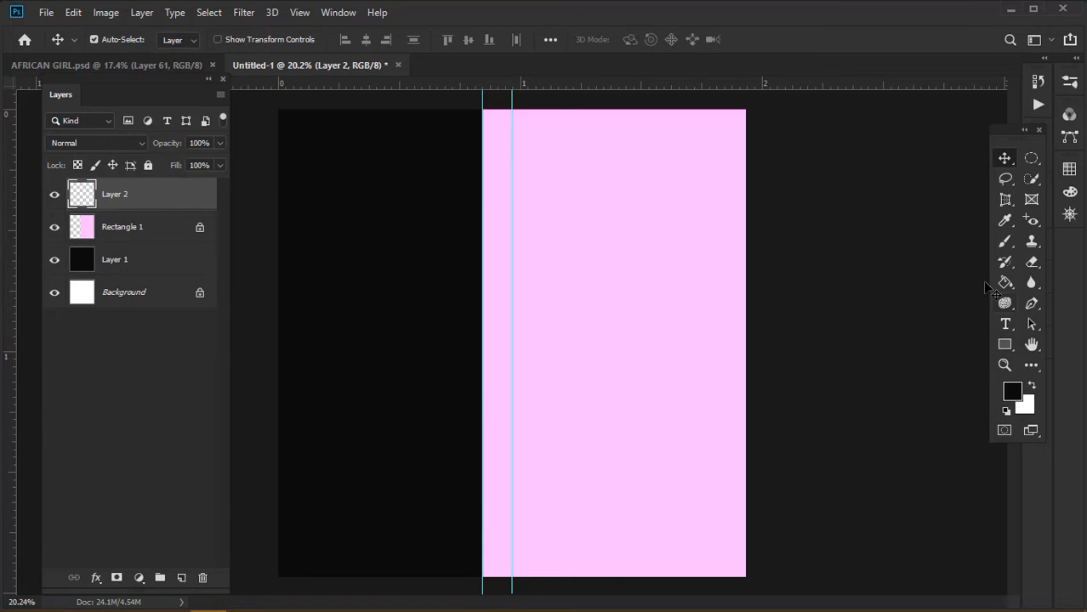
{"action": "left_click", "coordinate": [1006, 325]}
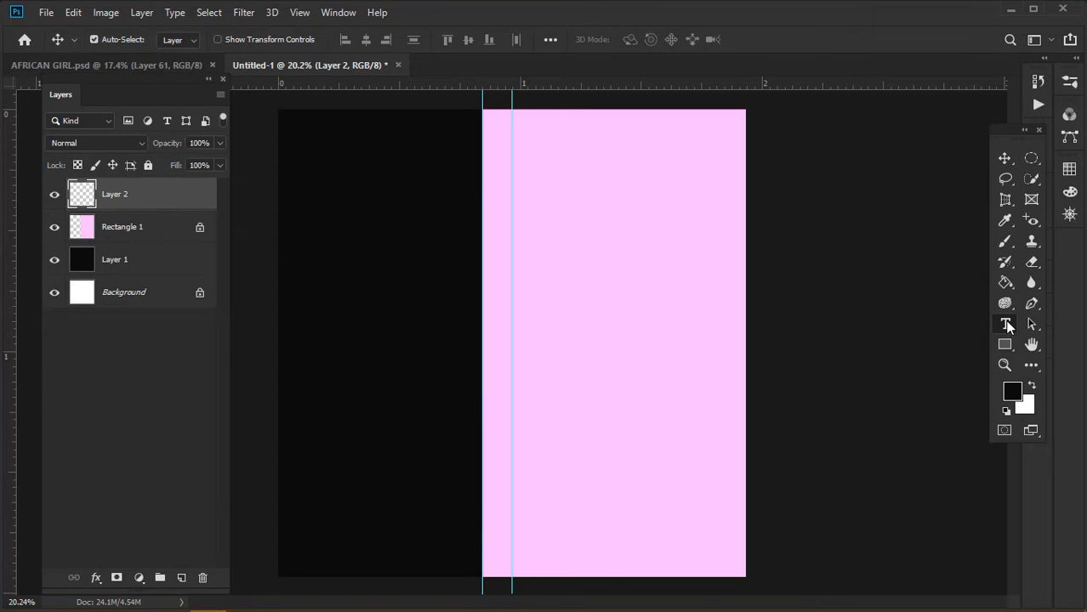
{"action": "left_click", "coordinate": [1007, 326]}
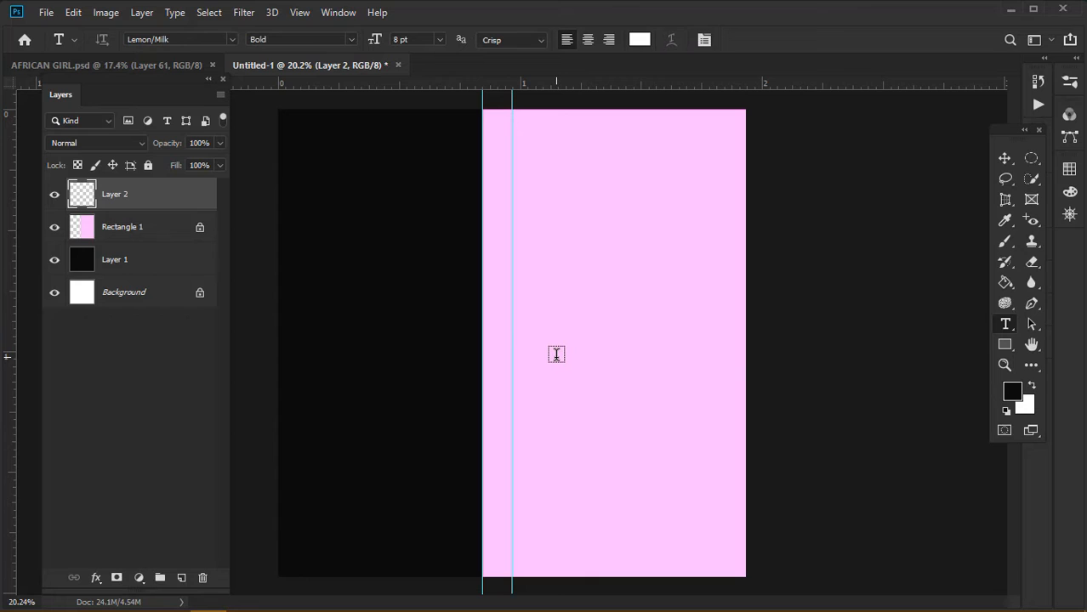
{"action": "left_click", "coordinate": [557, 355]}
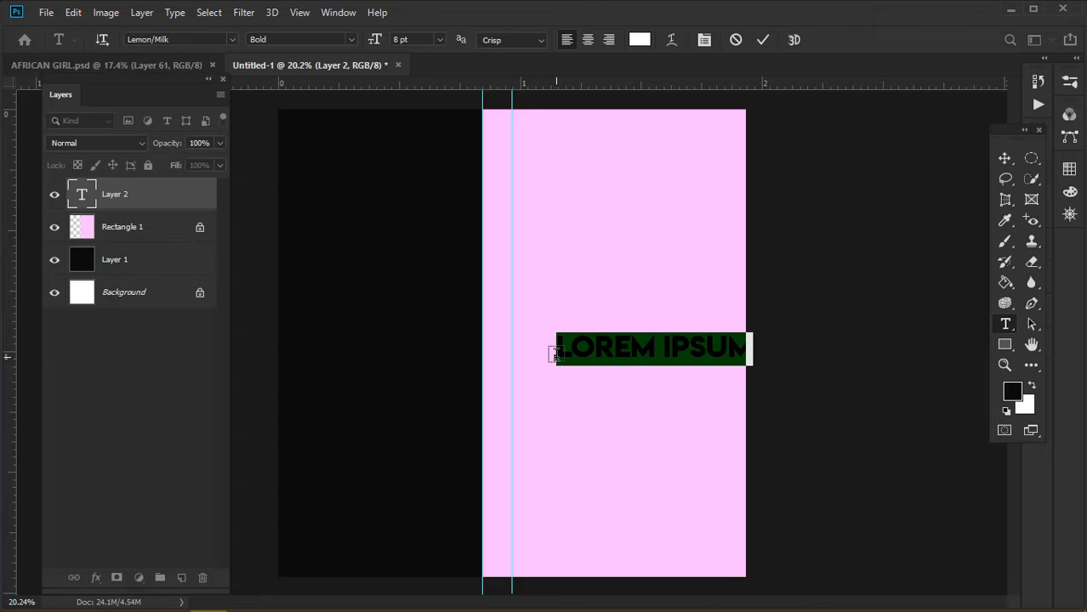
Replace the placeholder with 'SAVE ME' and select the text
{"action": "key", "text": "BackSpace"}
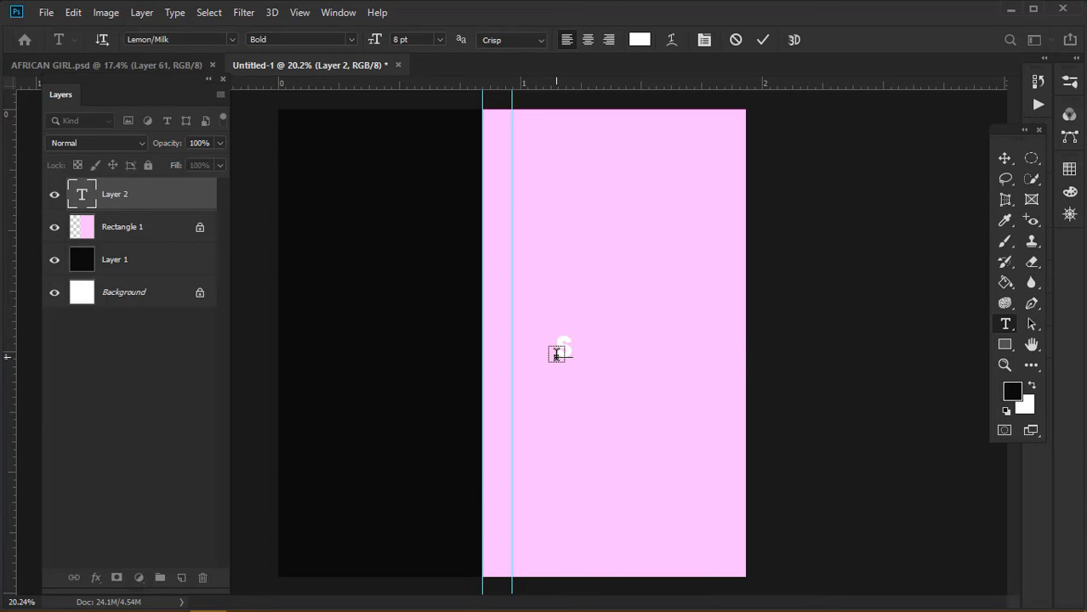
{"action": "type", "text": "SAS"}
{"action": "key", "text": "BackSpace"}
{"action": "type", "text": "D"}
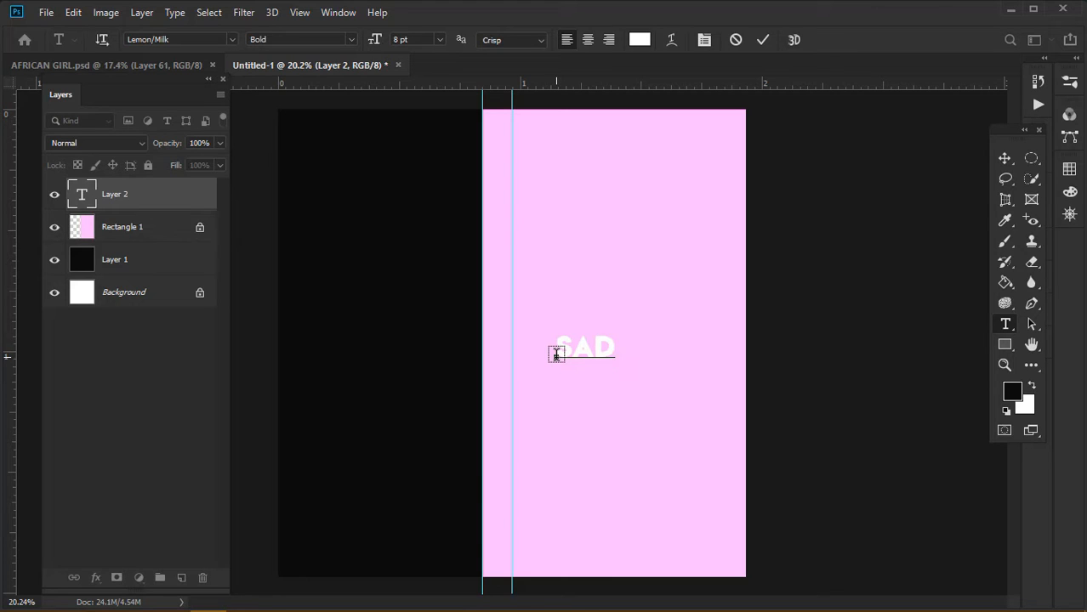
{"action": "key", "text": "BackSpace"}
{"action": "key", "text": "BackSpace"}
{"action": "key", "text": "BackSpace"}
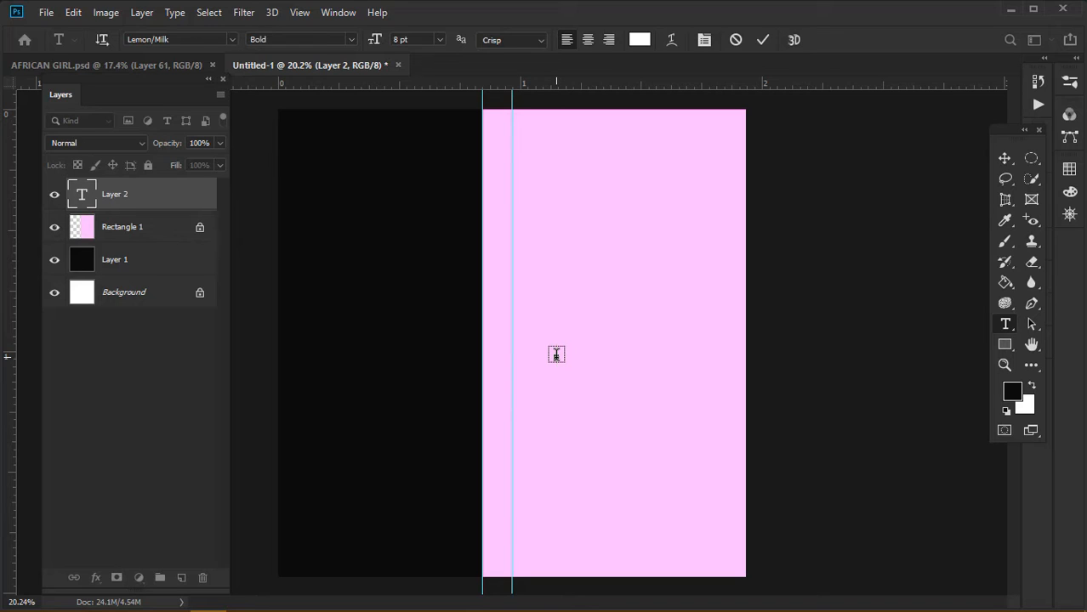
{"action": "type", "text": "SA"}
{"action": "key", "text": "BackSpace"}
{"action": "type", "text": "A"}
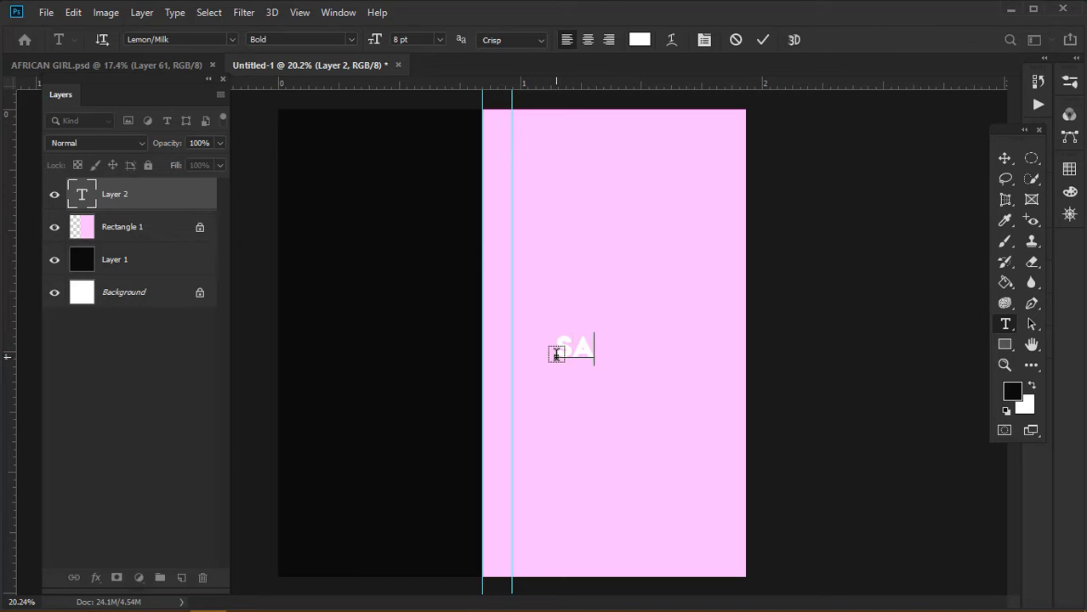
{"action": "type", "text": "VE"}
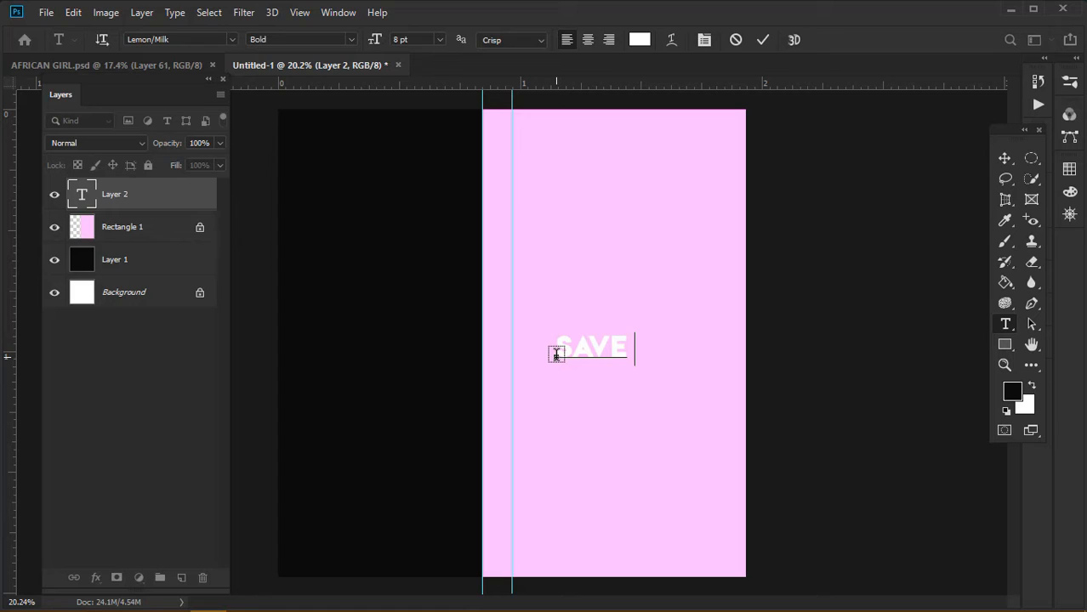
{"action": "type", "text": " ME"}
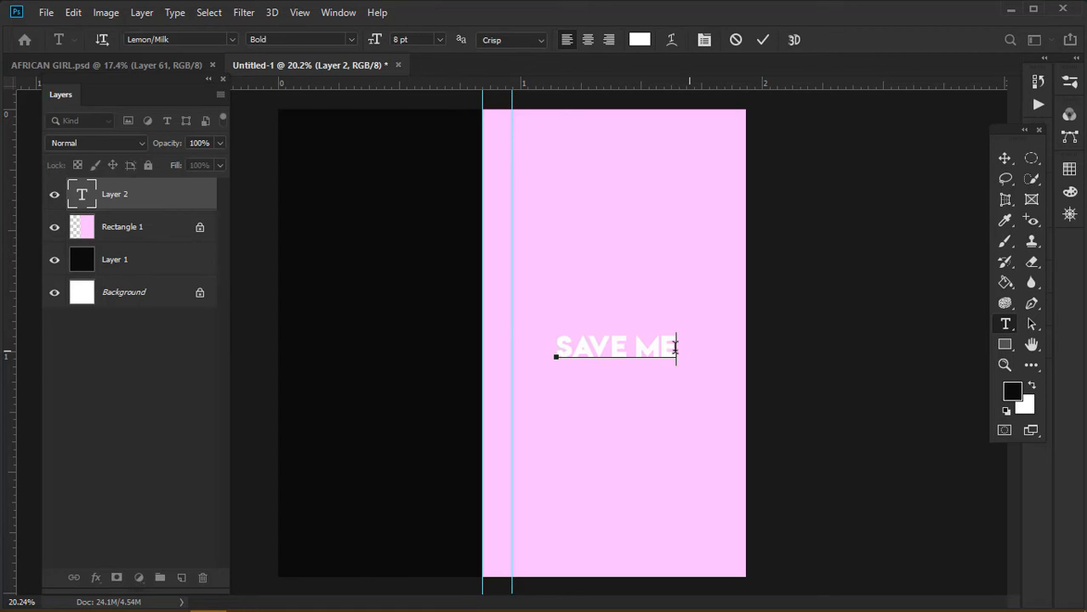
{"action": "left_click_drag", "start_coordinate": [676, 352], "coordinate": [567, 347]}
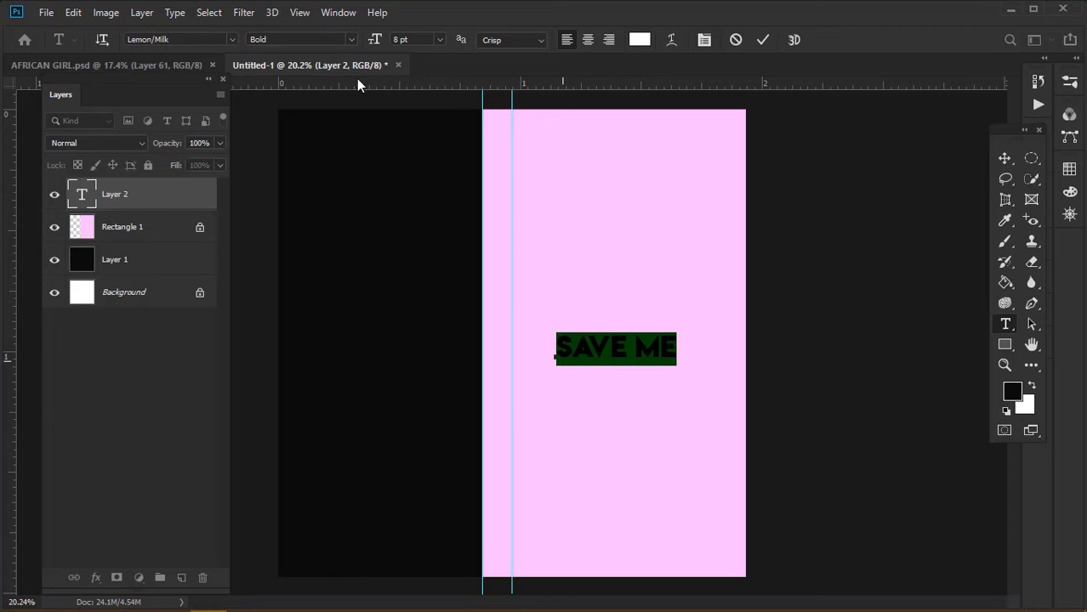
Open the font list and preview Agency FB through Bakery on the Save Me text
{"action": "left_click", "coordinate": [232, 40]}
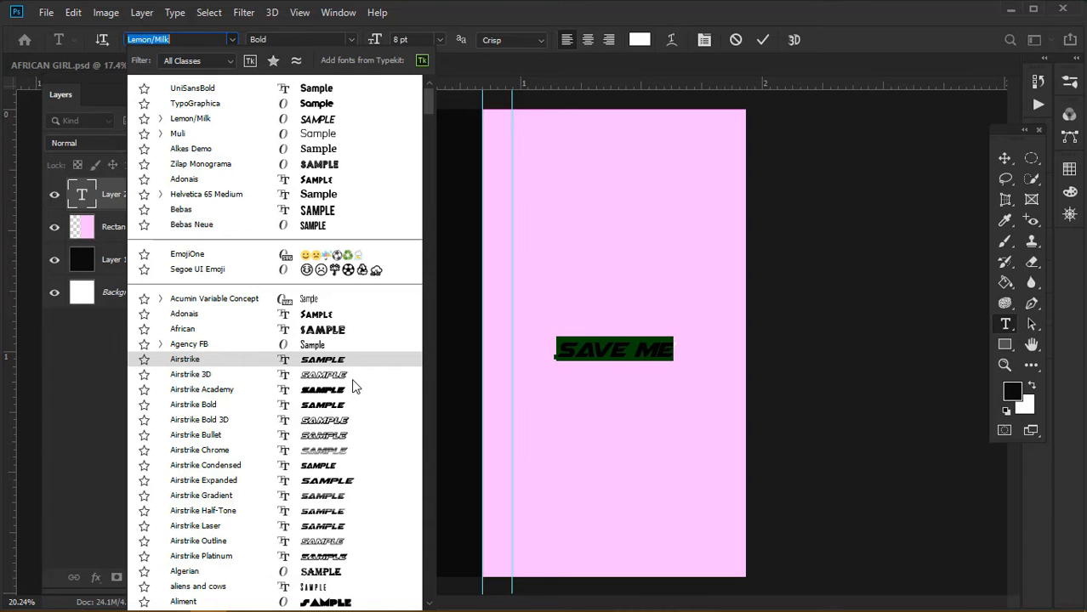
{"action": "key", "text": "Up"}
{"action": "left_click_drag", "start_coordinate": [431, 94], "coordinate": [428, 122]}
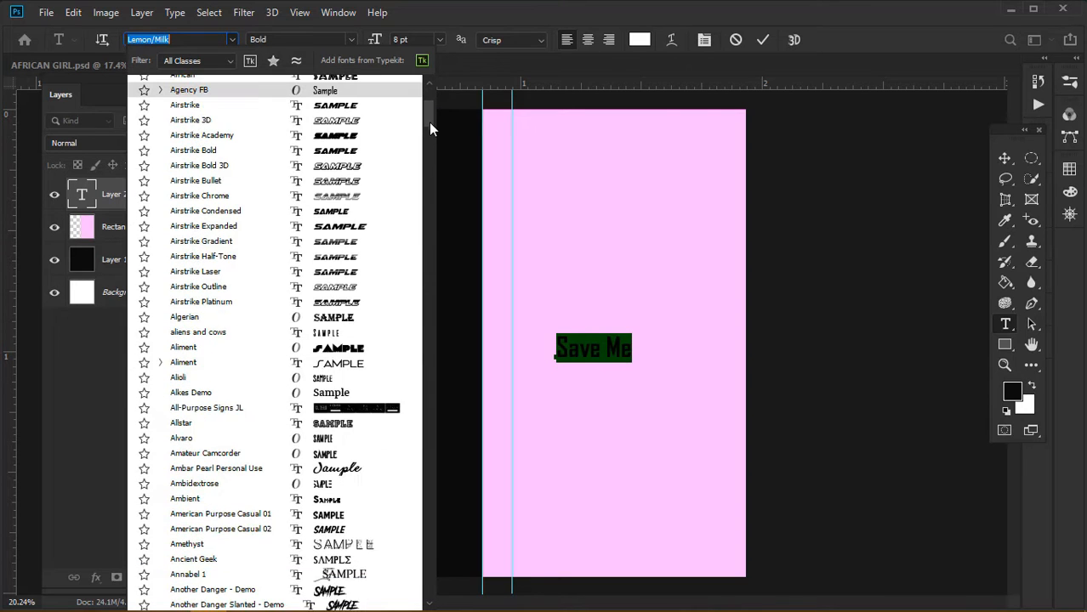
{"action": "scroll", "coordinate": [428, 126], "scroll_direction": "down", "scroll_amount": 8}
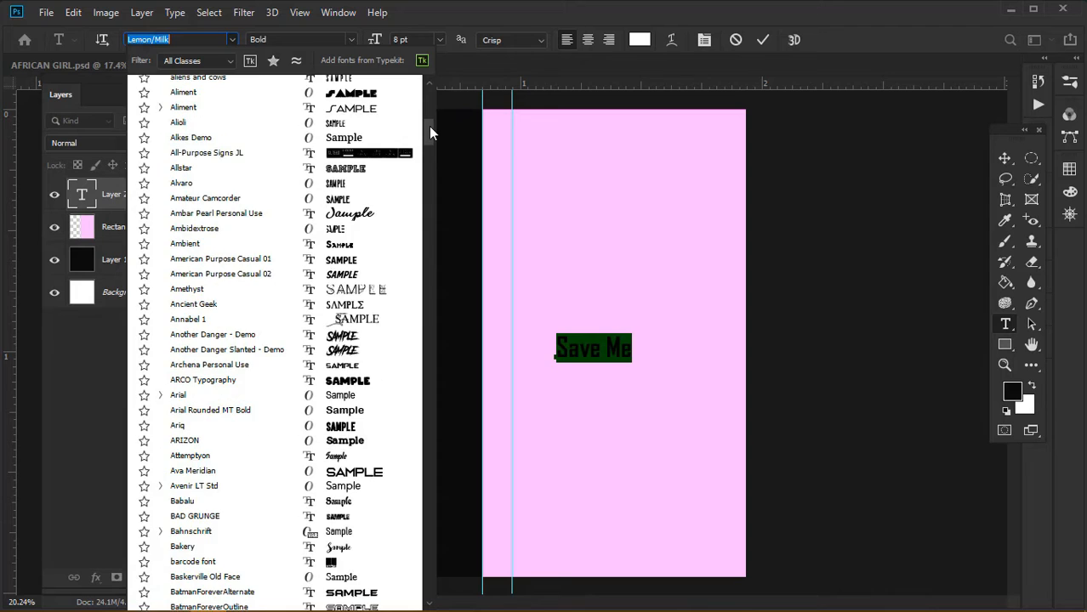
{"action": "scroll", "coordinate": [429, 124], "scroll_direction": "up", "scroll_amount": 2}
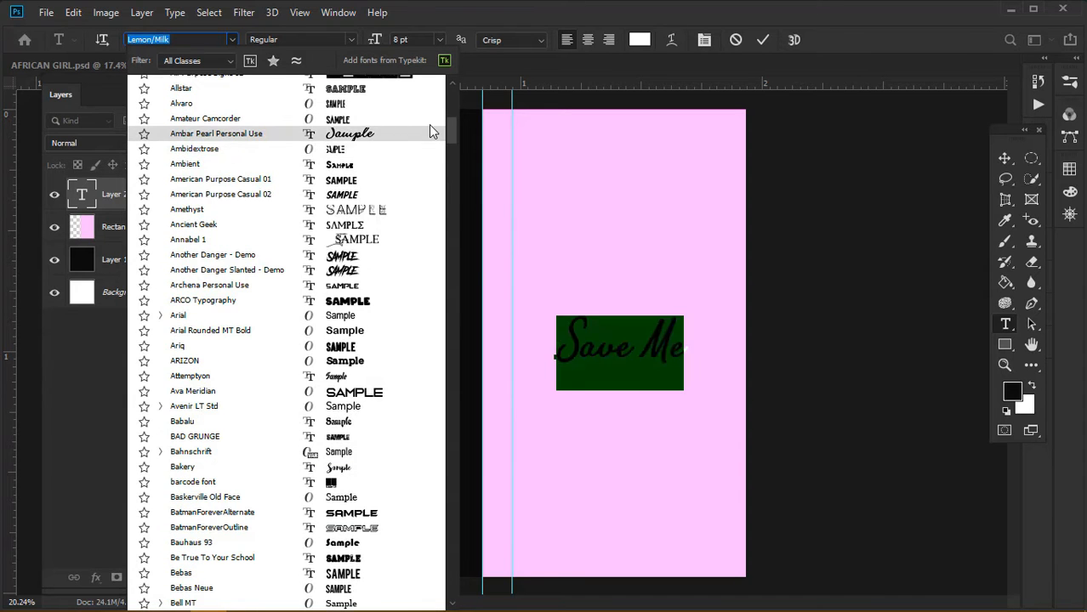
{"action": "key", "text": "Down"}
{"action": "key", "text": "Down"}
{"action": "key", "text": "Down"}
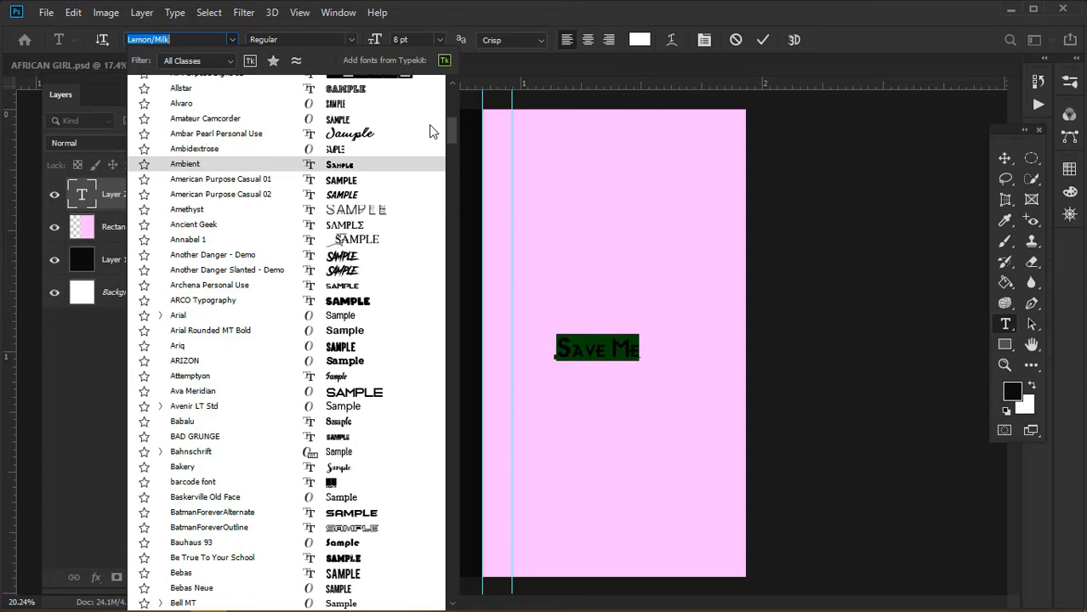
{"action": "key", "text": "Down"}
{"action": "key", "text": "Down"}
{"action": "key", "text": "Down"}
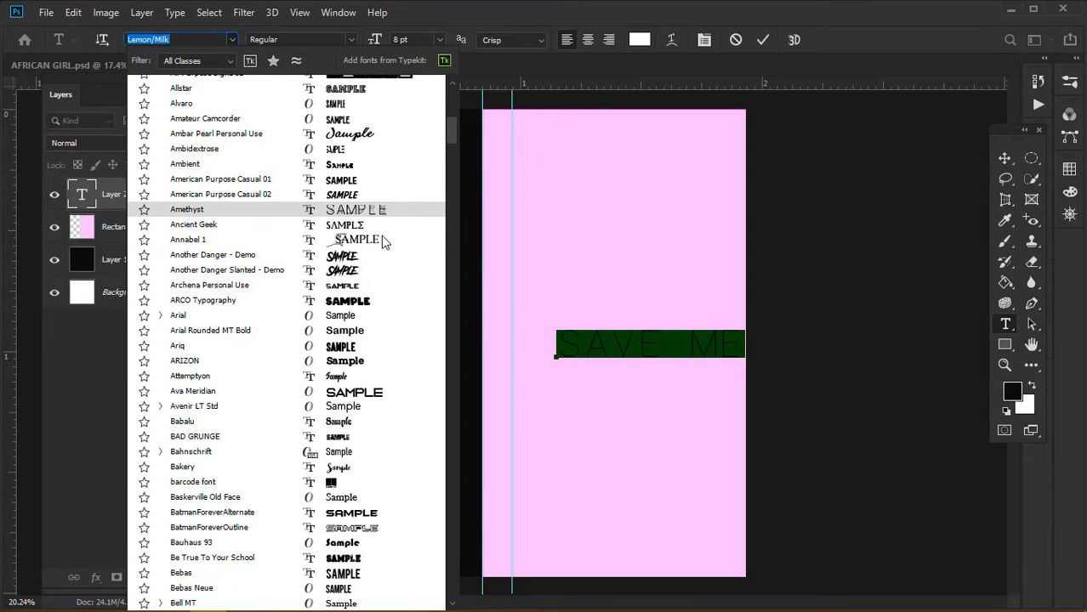
{"action": "key", "text": "Down"}
{"action": "key", "text": "Down"}
{"action": "key", "text": "Down"}
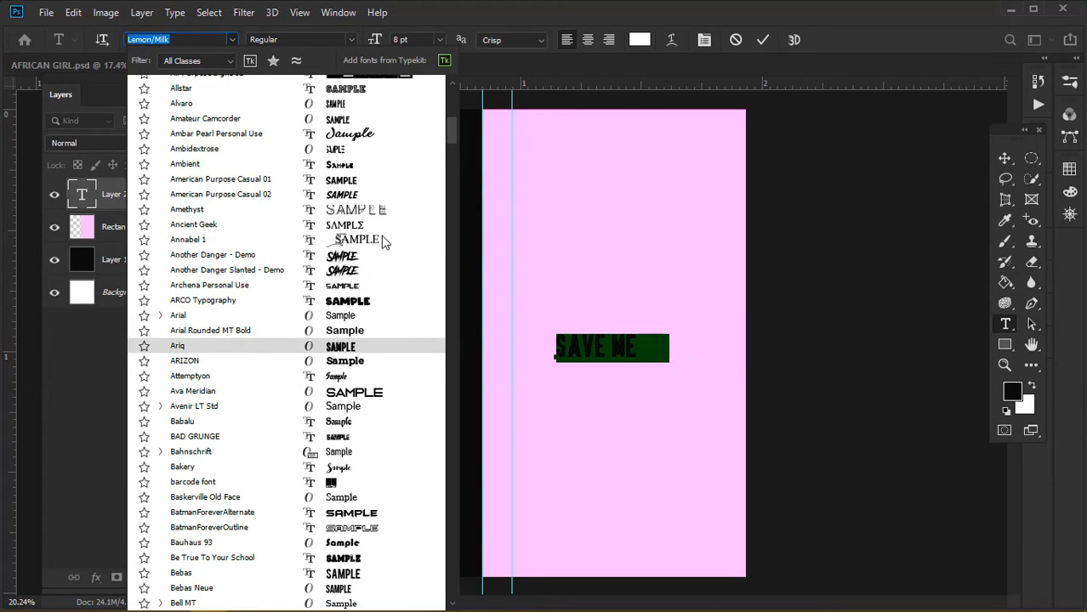
{"action": "key", "text": "Down"}
{"action": "key", "text": "Down"}
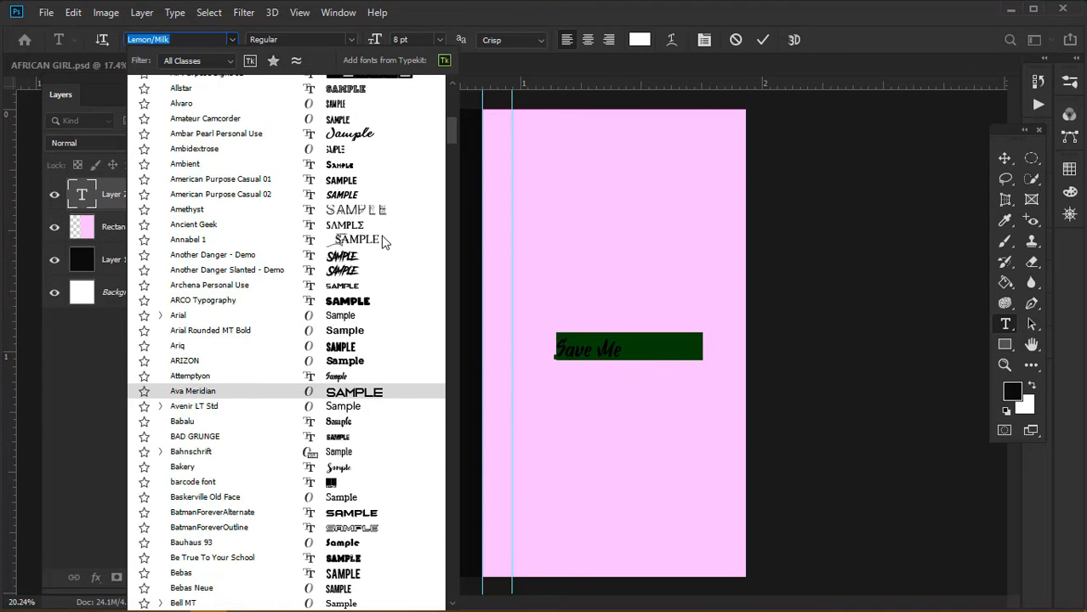
{"action": "key", "text": "Down"}
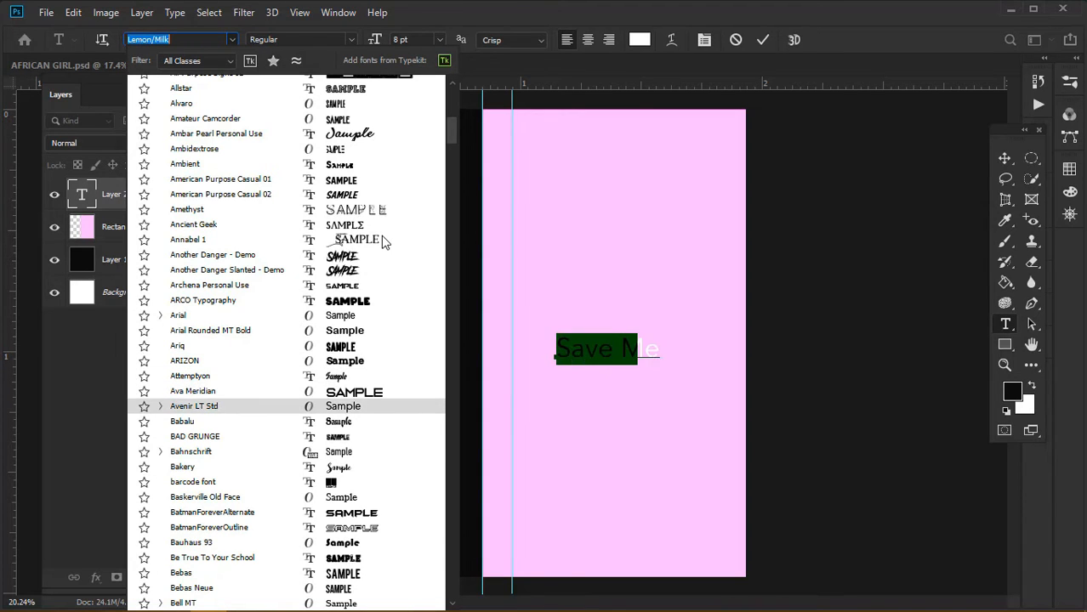
{"action": "key", "text": "Down"}
{"action": "key", "text": "Down"}
{"action": "key", "text": "Down"}
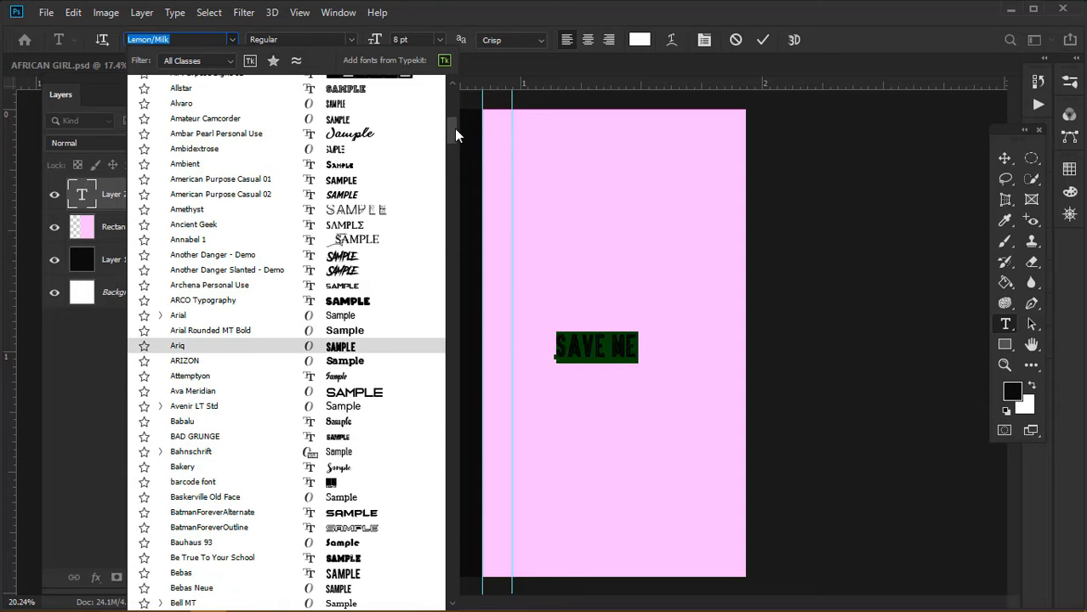
Preview Bradley Hand ITC and the following fonts on the text
{"action": "left_click_drag", "start_coordinate": [451, 138], "coordinate": [451, 162]}
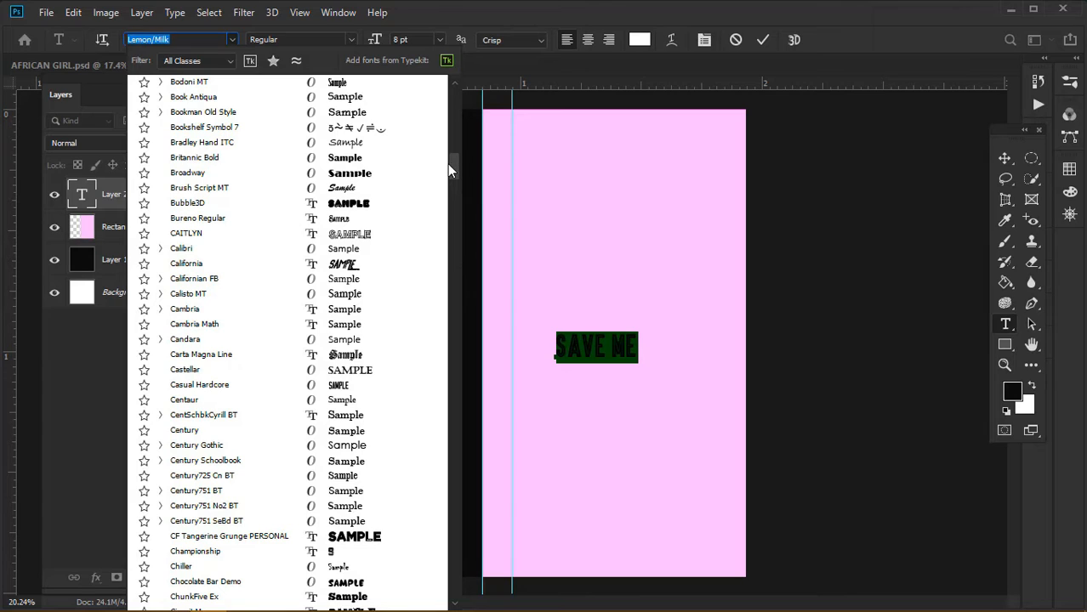
{"action": "key", "text": "Up"}
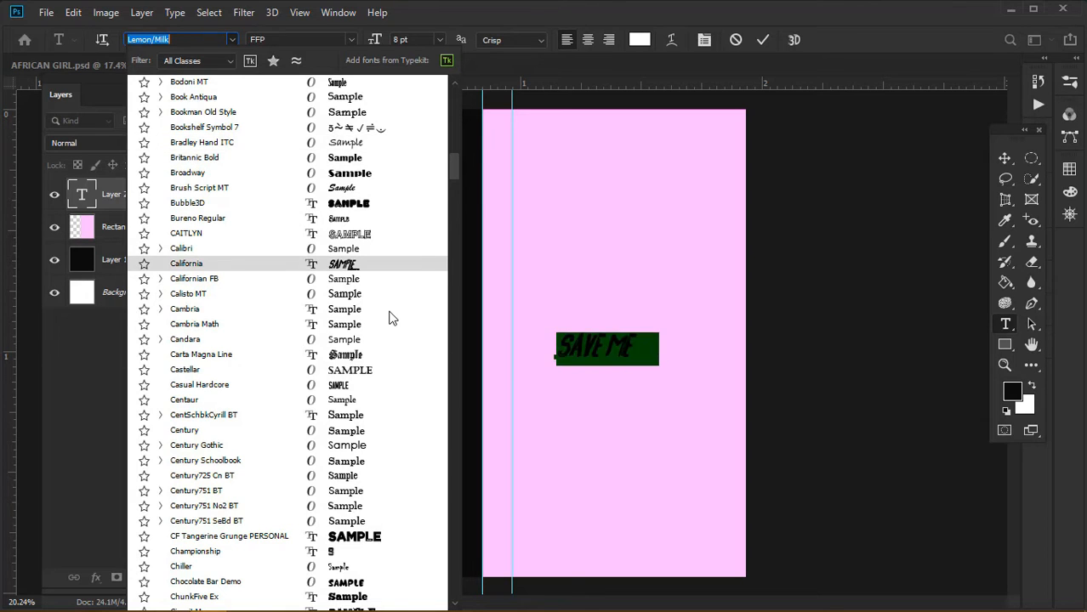
{"action": "key", "text": "Down"}
{"action": "key", "text": "Down"}
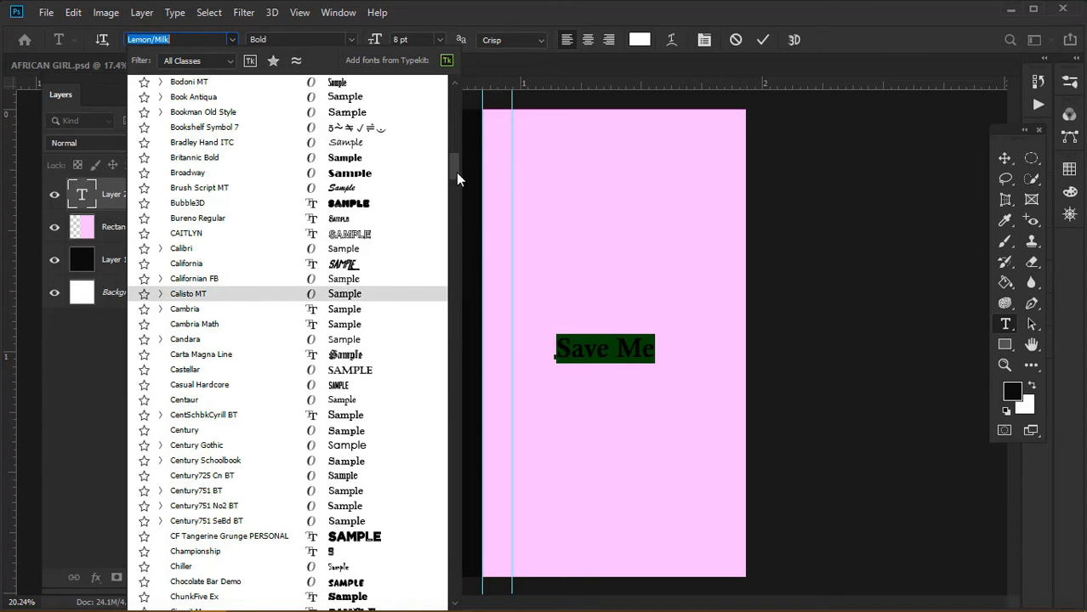
{"action": "left_click_drag", "start_coordinate": [451, 165], "coordinate": [451, 182]}
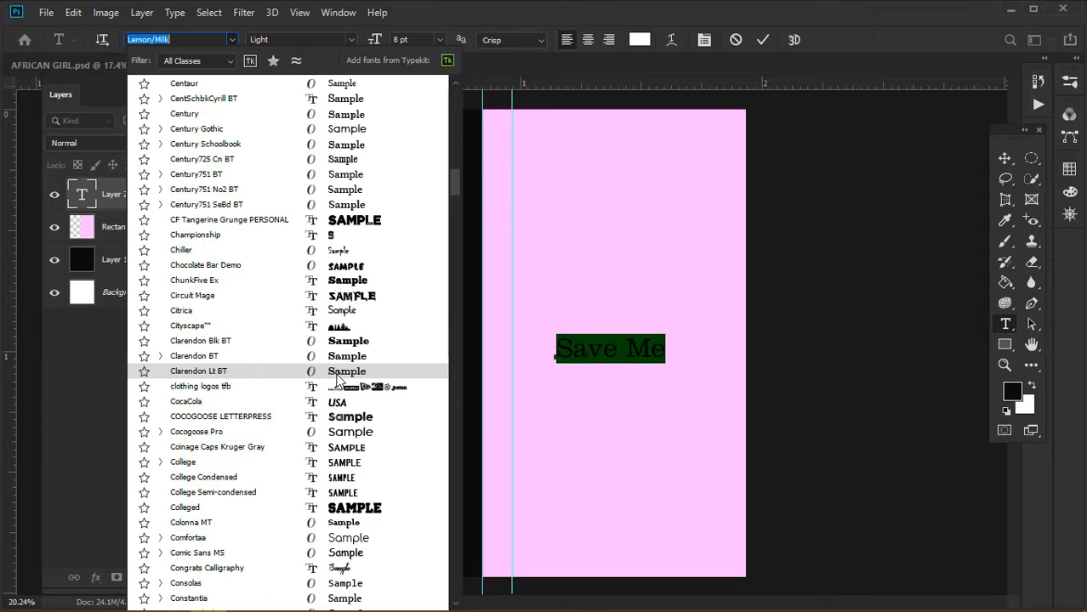
Compare Consolas and the Clarendon variants, then settle on Clarendon Lt BT Light
{"action": "key", "text": "Down"}
{"action": "key", "text": "Down"}
{"action": "key", "text": "Down"}
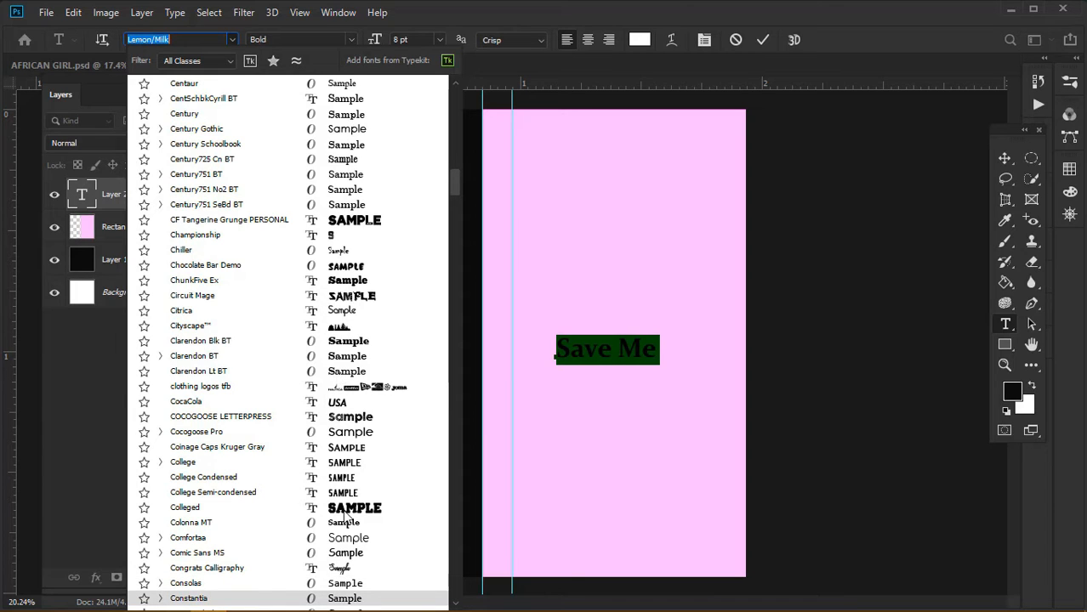
{"action": "key", "text": "Up"}
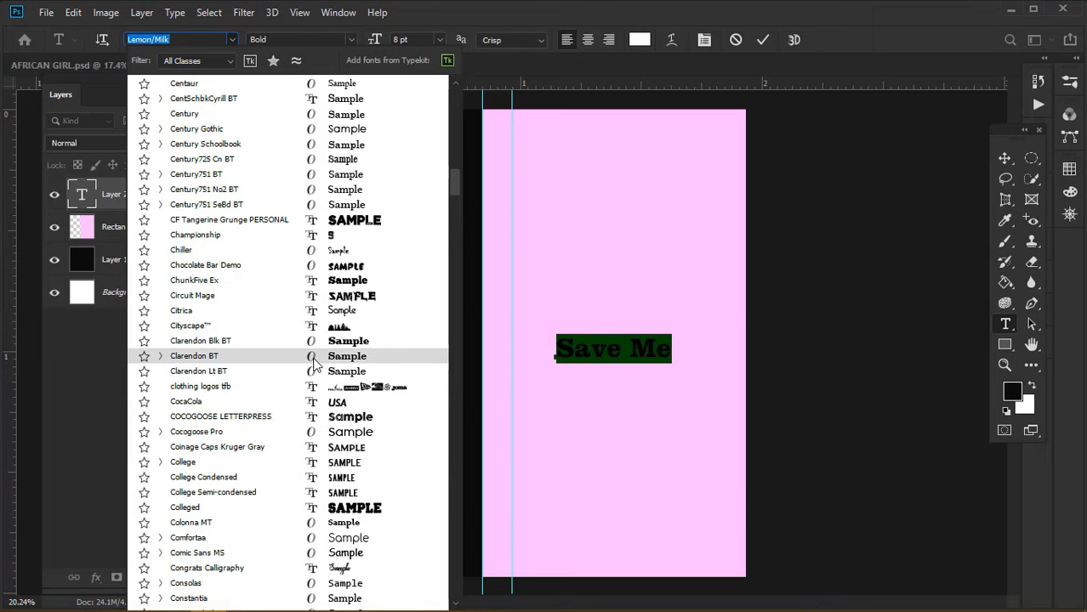
{"action": "key", "text": "Up"}
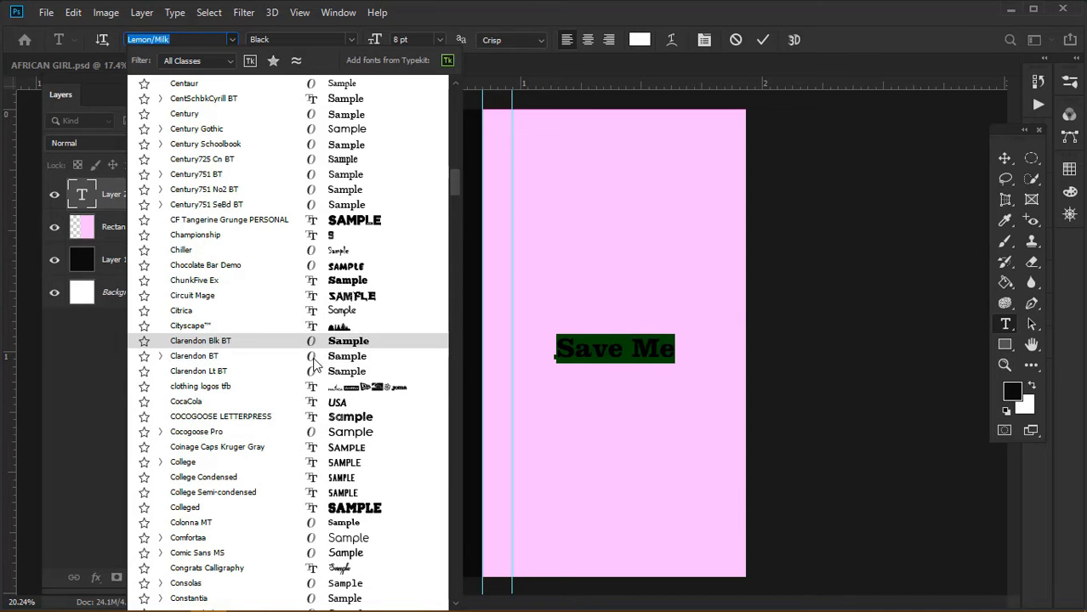
{"action": "key", "text": "Down"}
{"action": "key", "text": "Down"}
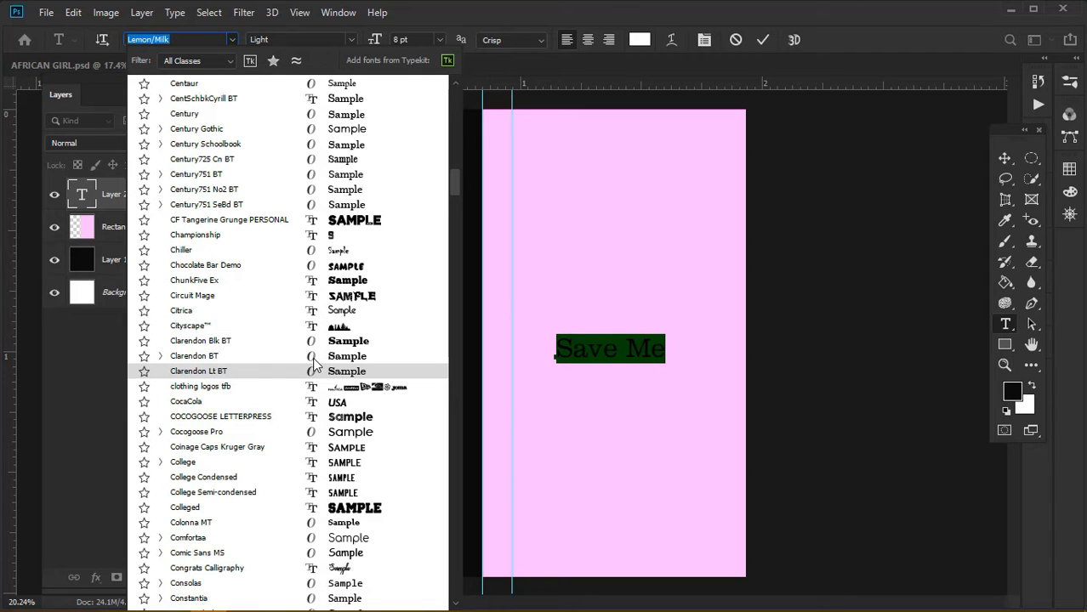
{"action": "key", "text": "Up"}
{"action": "key", "text": "Down"}
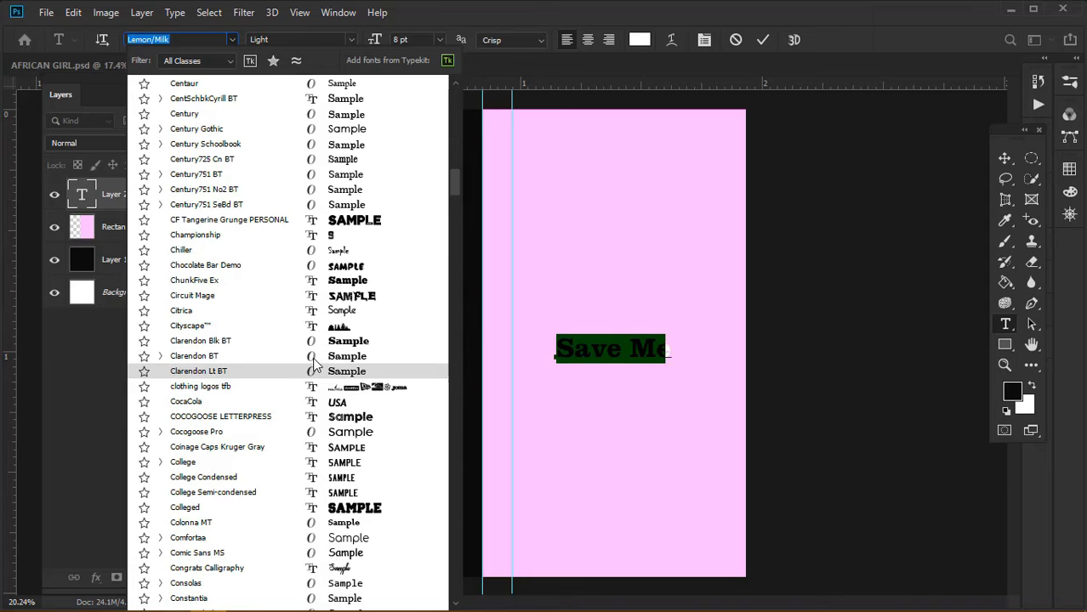
{"action": "left_click", "coordinate": [323, 371]}
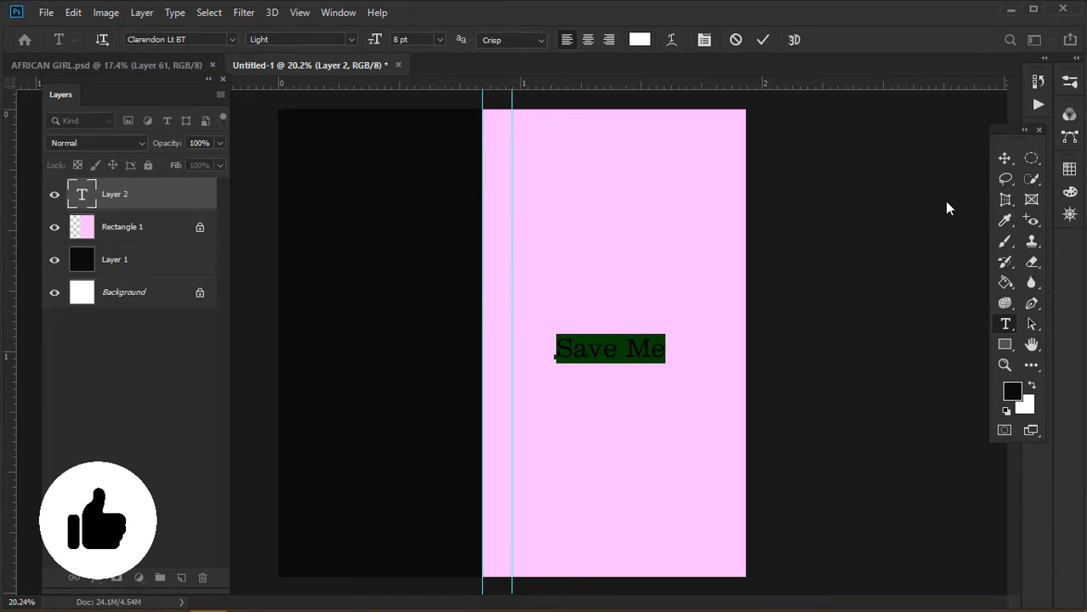
Commit the text, reselect Save Me and colour it near-black #0c090c
{"action": "key", "text": "ctrl+Return"}
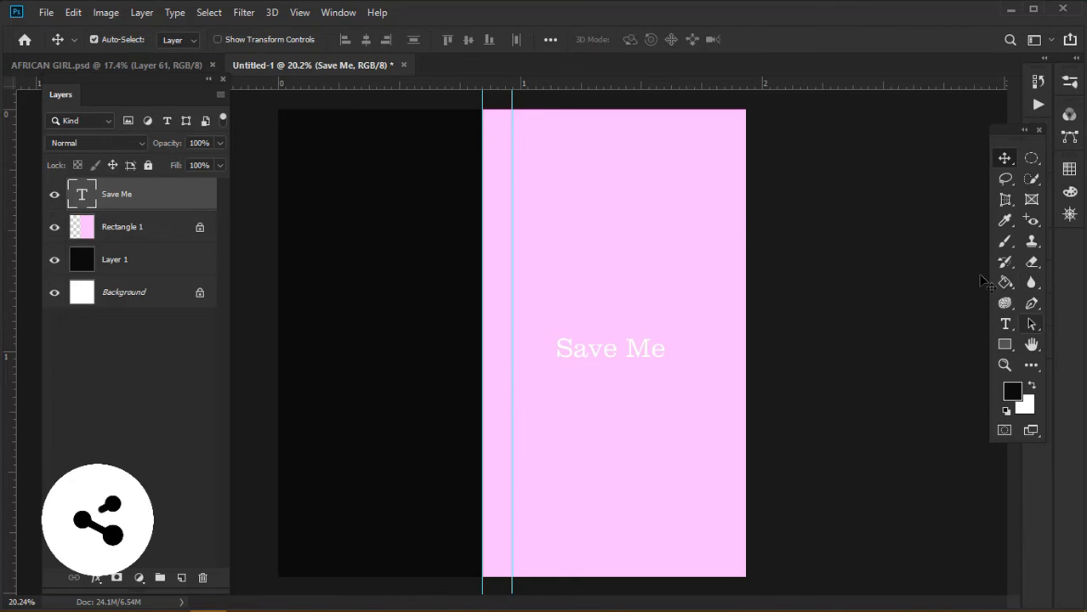
{"action": "left_click", "coordinate": [1006, 324]}
{"action": "left_click_drag", "start_coordinate": [661, 348], "coordinate": [518, 343]}
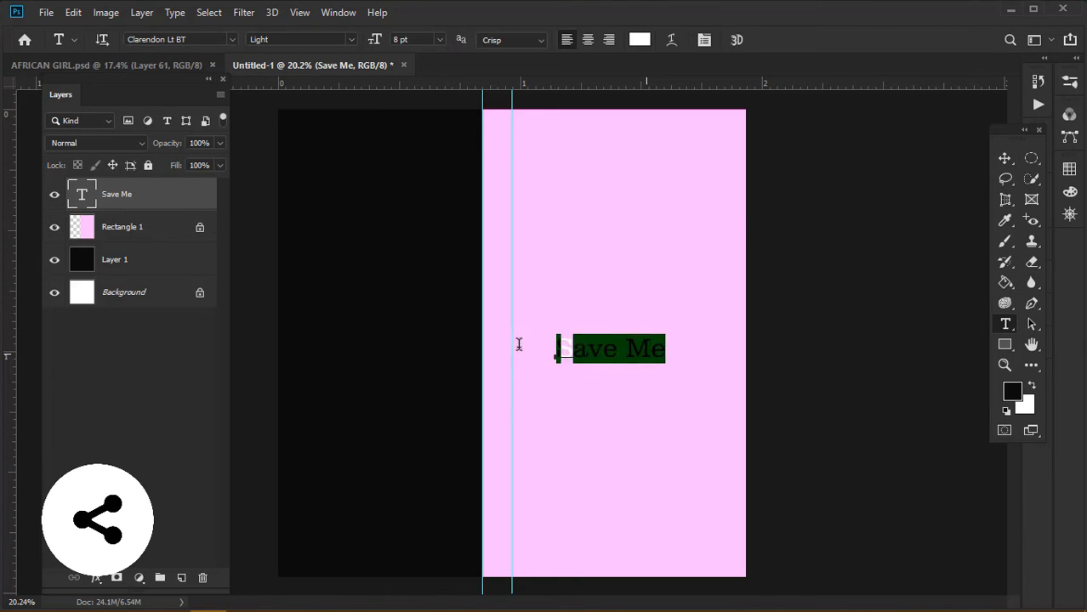
{"action": "left_click", "coordinate": [639, 40]}
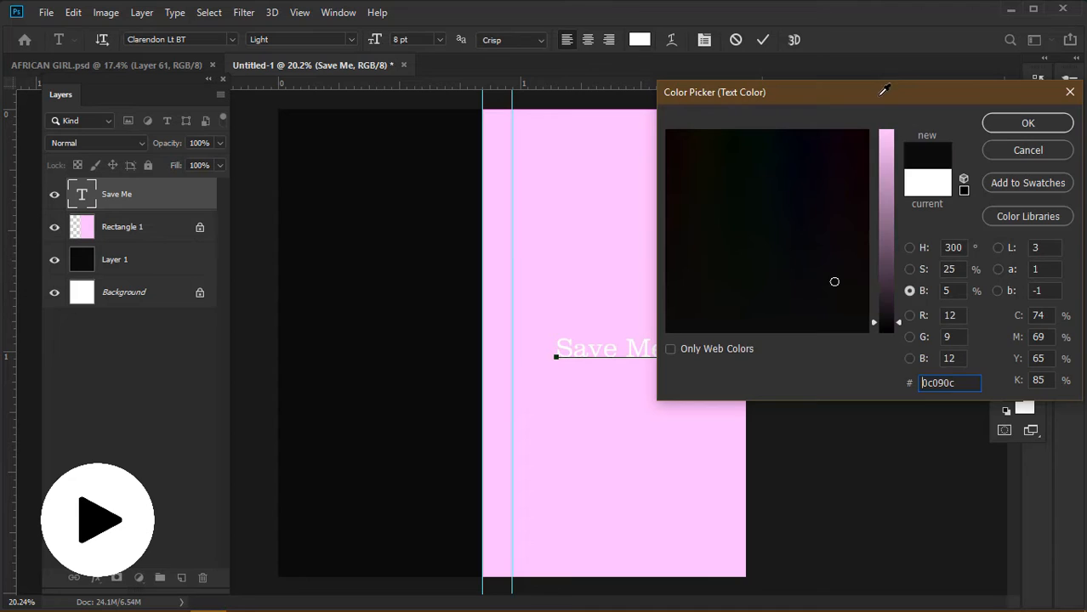
{"action": "left_click", "coordinate": [1002, 126]}
{"action": "left_click", "coordinate": [1003, 156]}
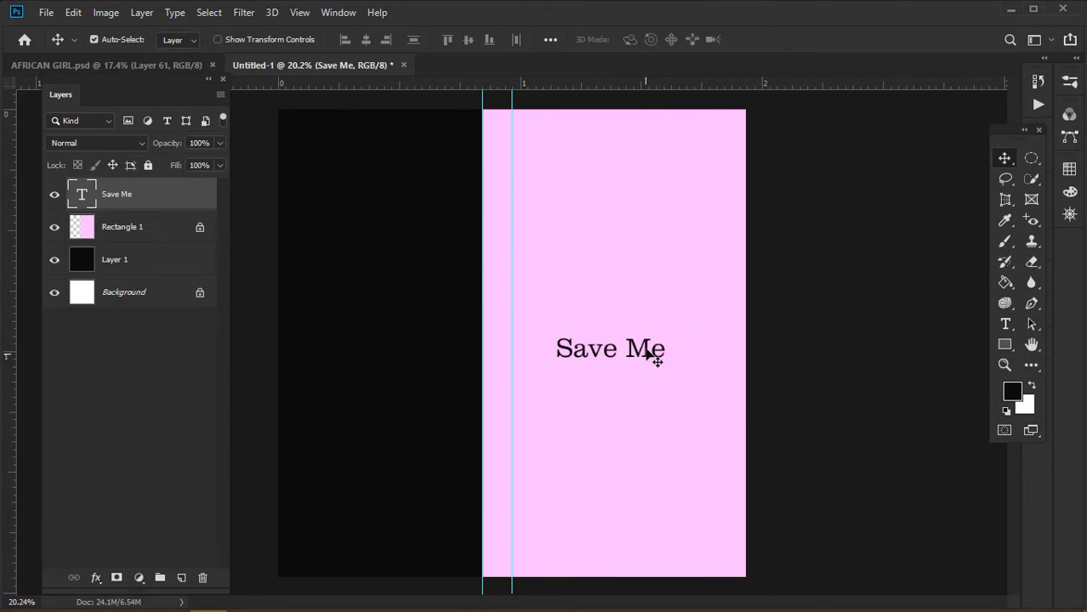
Scale 'Save Me' to about 297%, rotate it 90° clockwise, and move it to the panel's right side
{"action": "key", "text": "ctrl+t"}
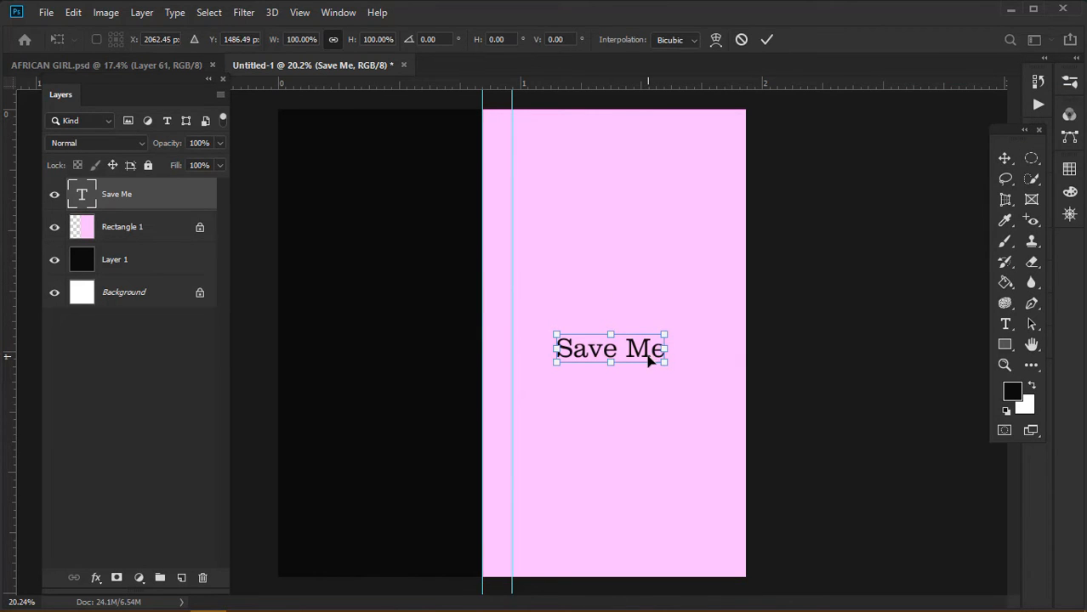
{"action": "left_click_drag", "start_coordinate": [666, 363], "coordinate": [861, 495]}
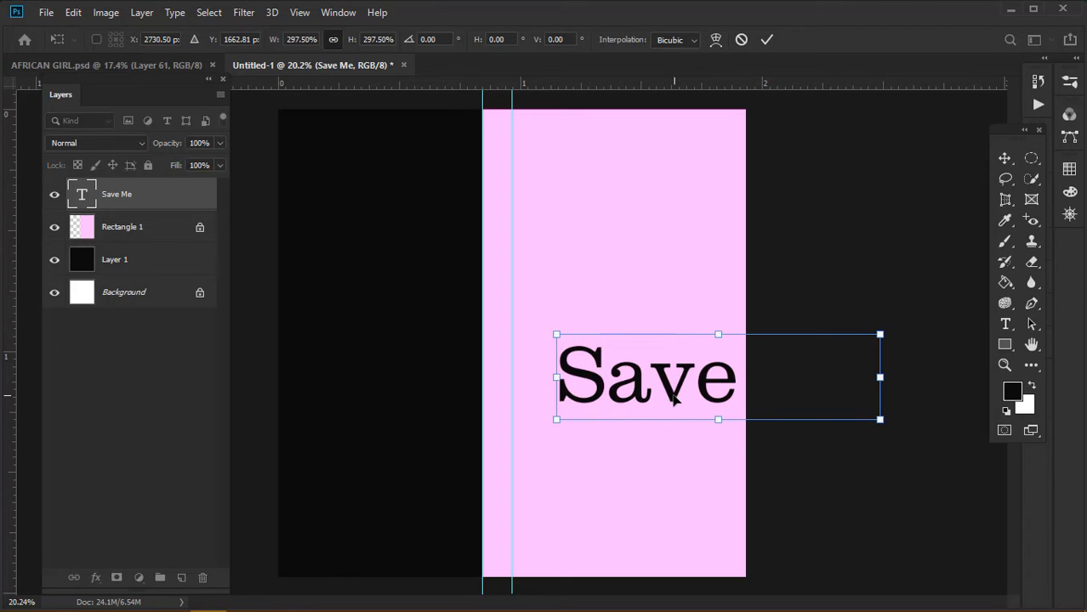
{"action": "left_click_drag", "start_coordinate": [670, 398], "coordinate": [545, 387]}
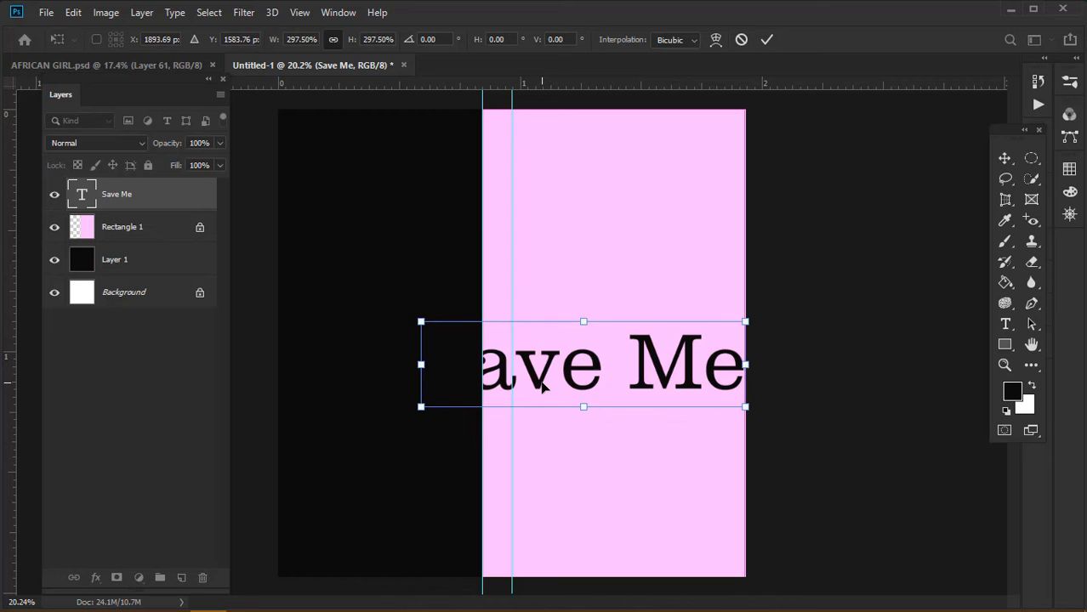
{"action": "right_click", "coordinate": [542, 383]}
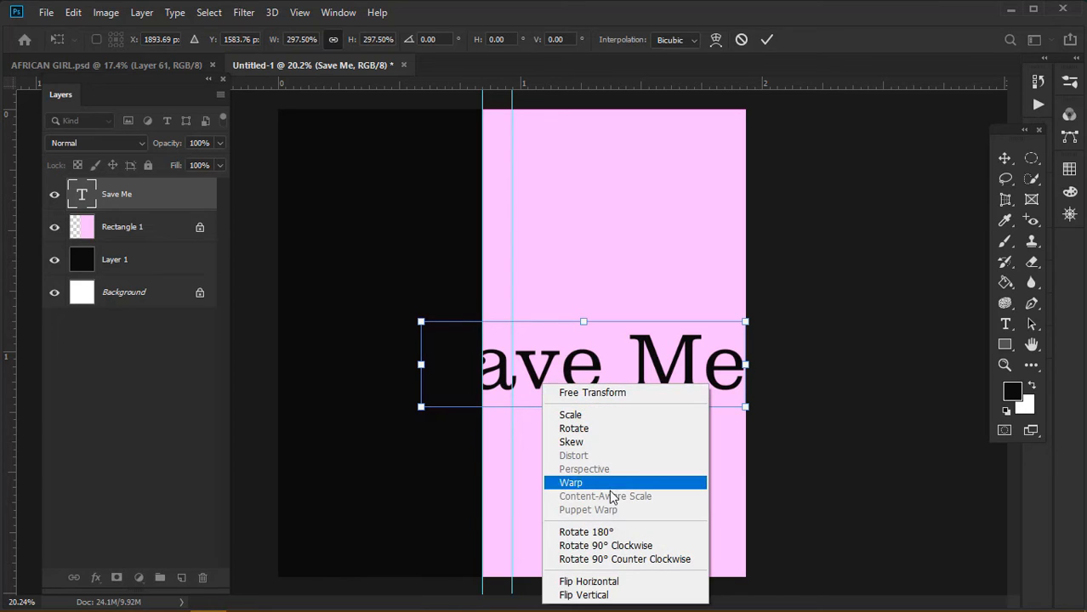
{"action": "left_click", "coordinate": [618, 548]}
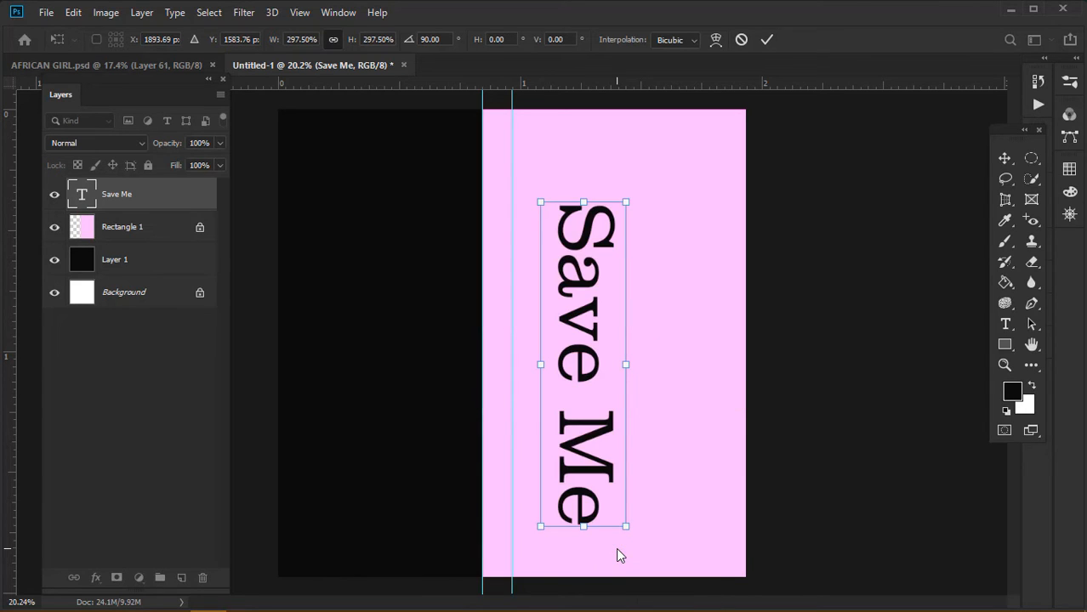
{"action": "key", "text": "Return"}
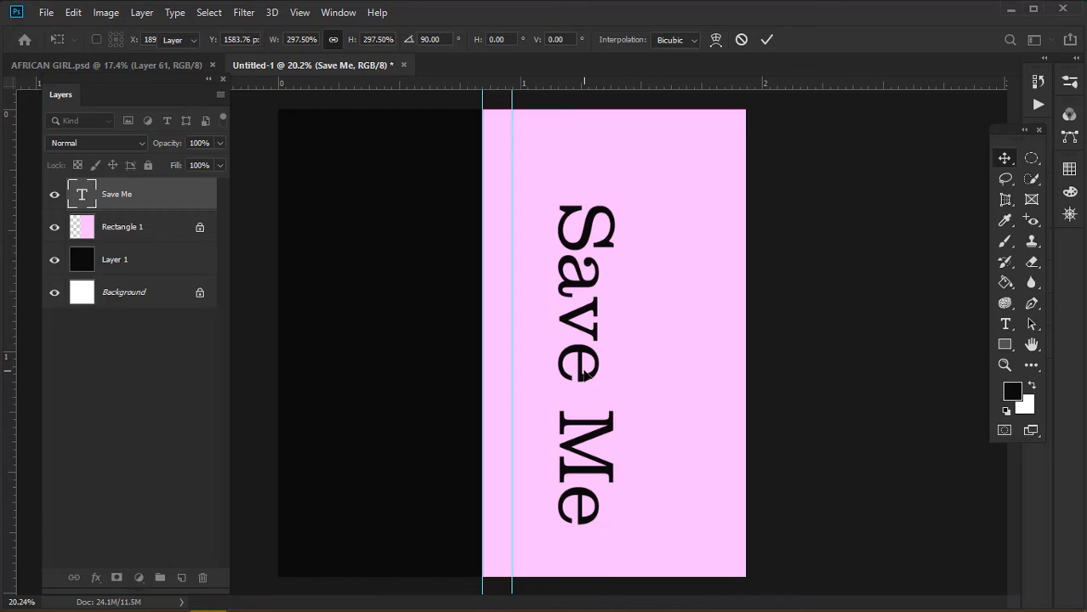
{"action": "left_click_drag", "start_coordinate": [582, 383], "coordinate": [664, 354]}
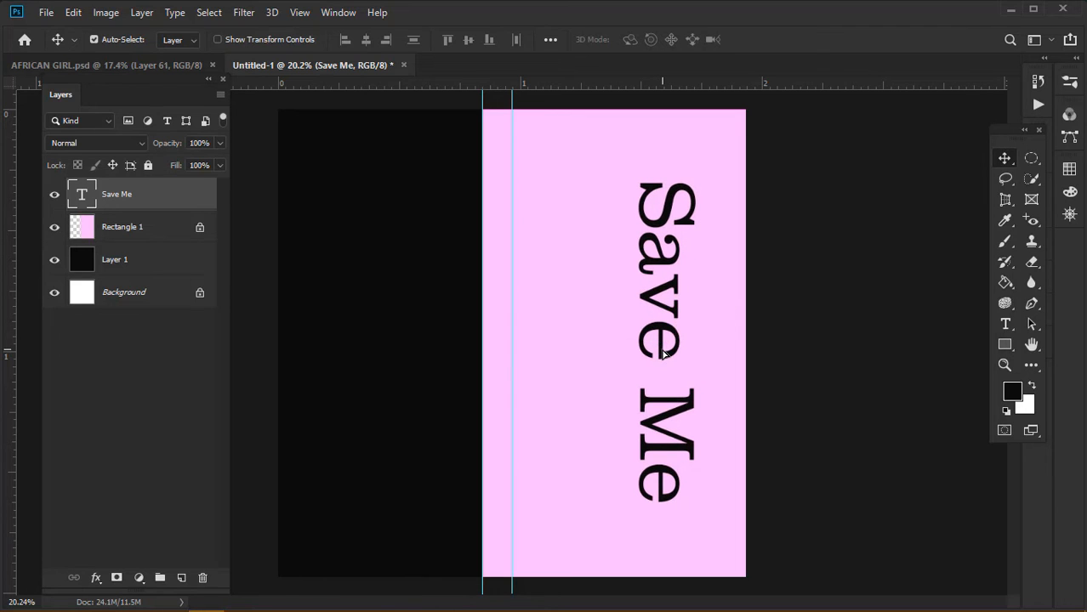
Scale the vertical 'Save Me' up to about 108% and nudge it slightly lower
{"action": "key", "text": "ctrl+t"}
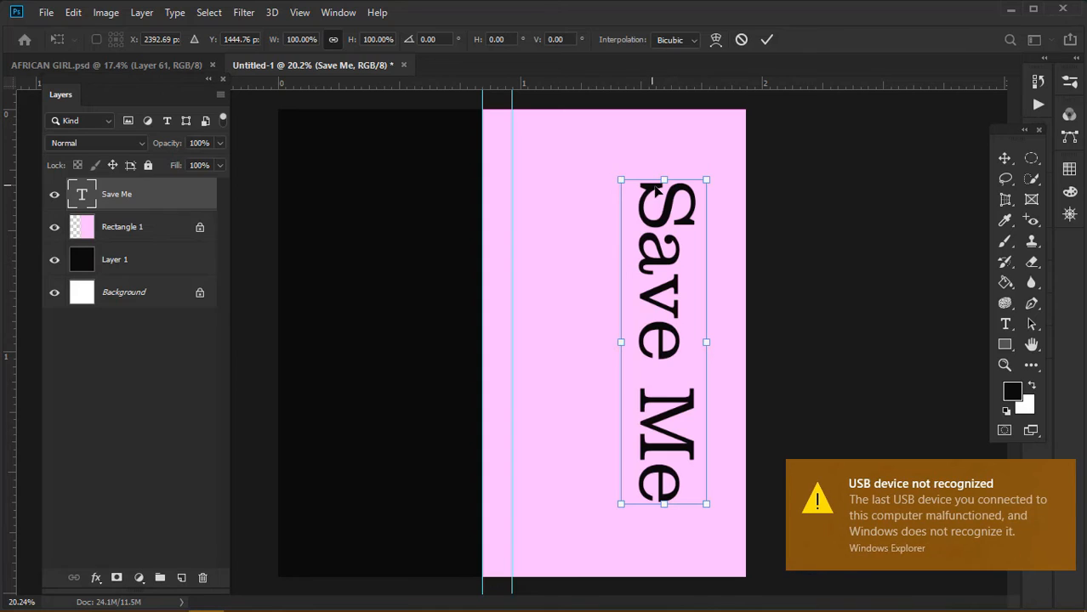
{"action": "left_click", "coordinate": [1062, 471]}
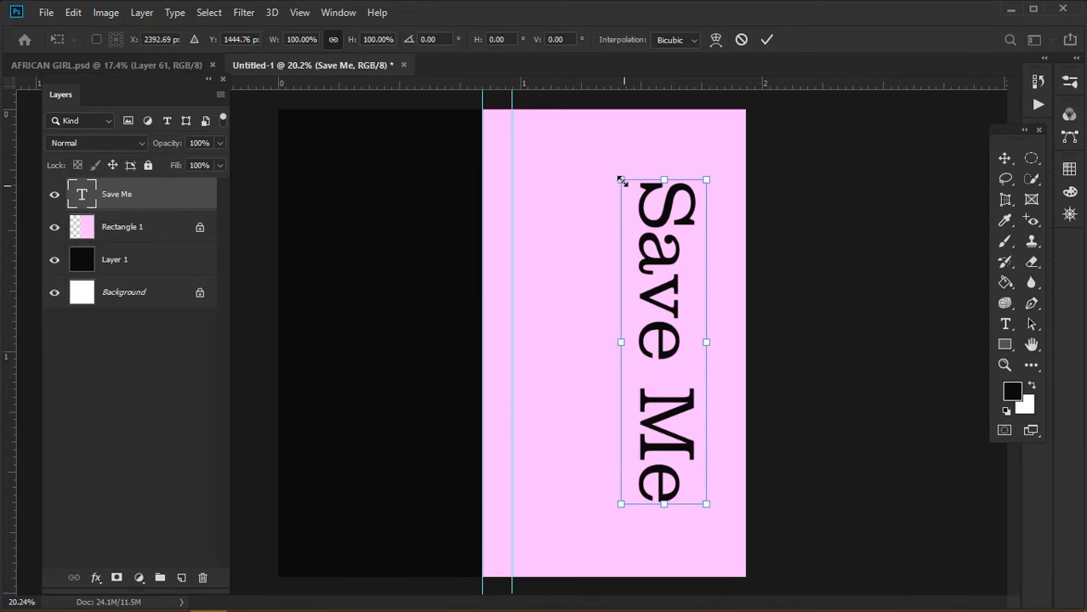
{"action": "left_click_drag", "start_coordinate": [591, 164], "coordinate": [585, 160]}
{"action": "key", "text": "Return"}
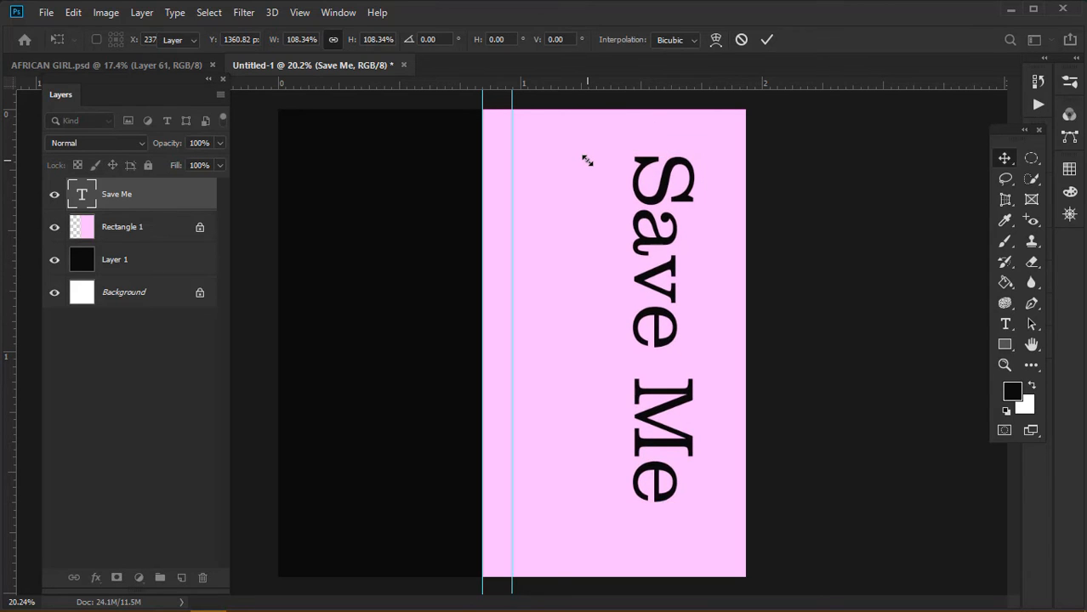
{"action": "left_click_drag", "start_coordinate": [667, 202], "coordinate": [660, 211]}
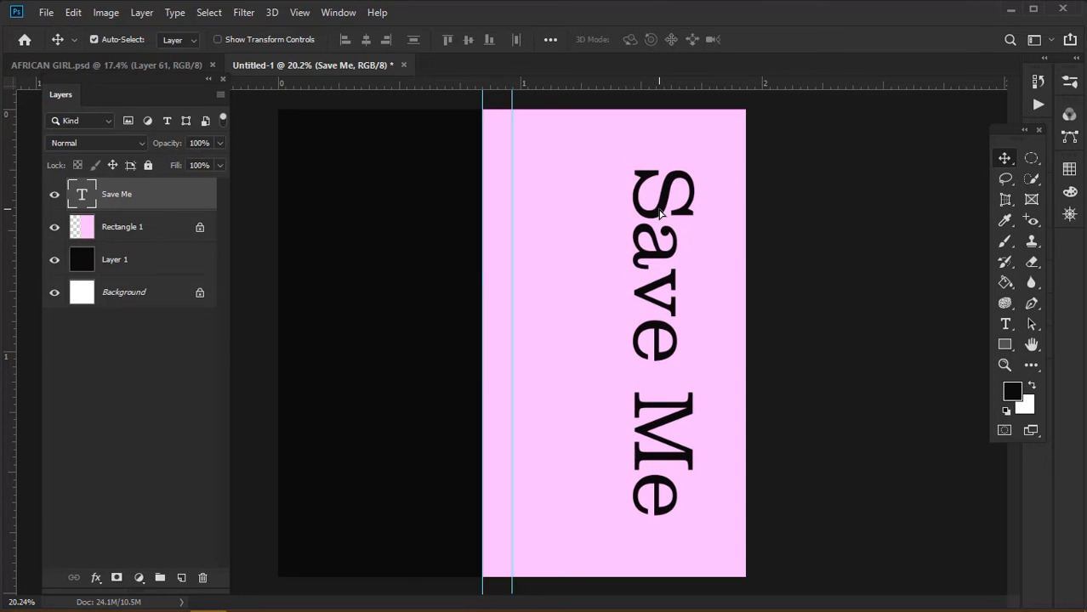
Duplicate 'Save Me', rotate the copy 90° counter-clockwise, and shrink it to about 37% beside the vertical text
{"action": "key", "text": "ctrl"}
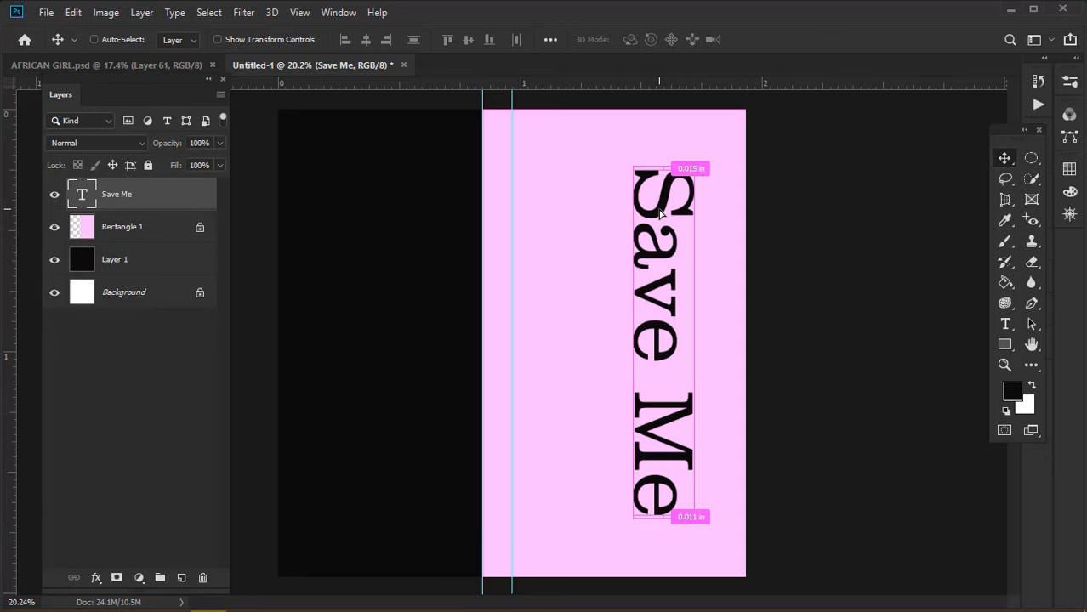
{"action": "key", "text": "ctrl+j"}
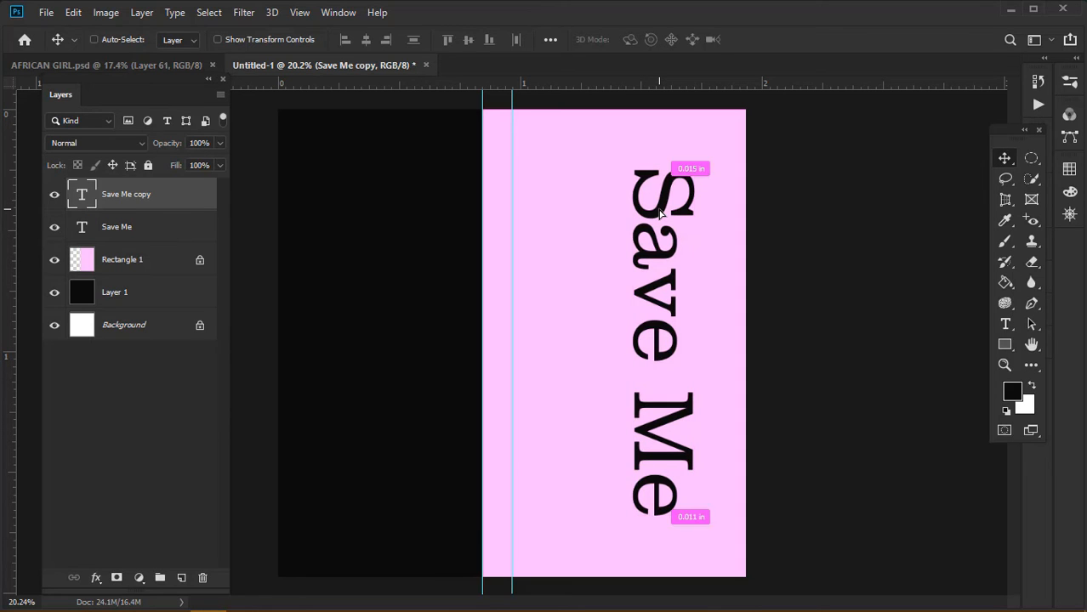
{"action": "key", "text": "ctrl+t"}
{"action": "right_click", "coordinate": [659, 212]}
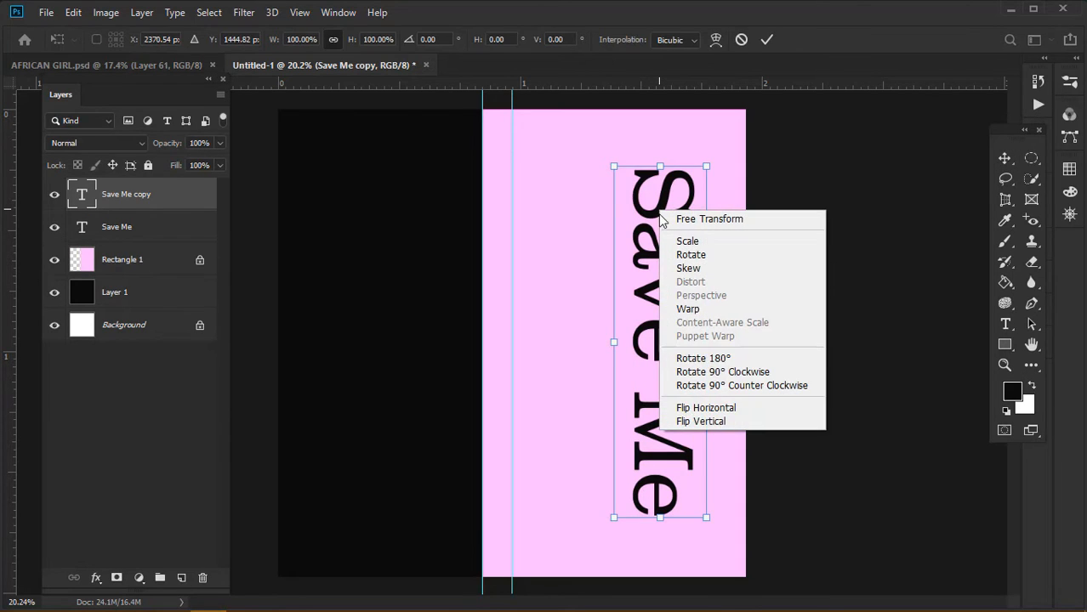
{"action": "left_click", "coordinate": [740, 385]}
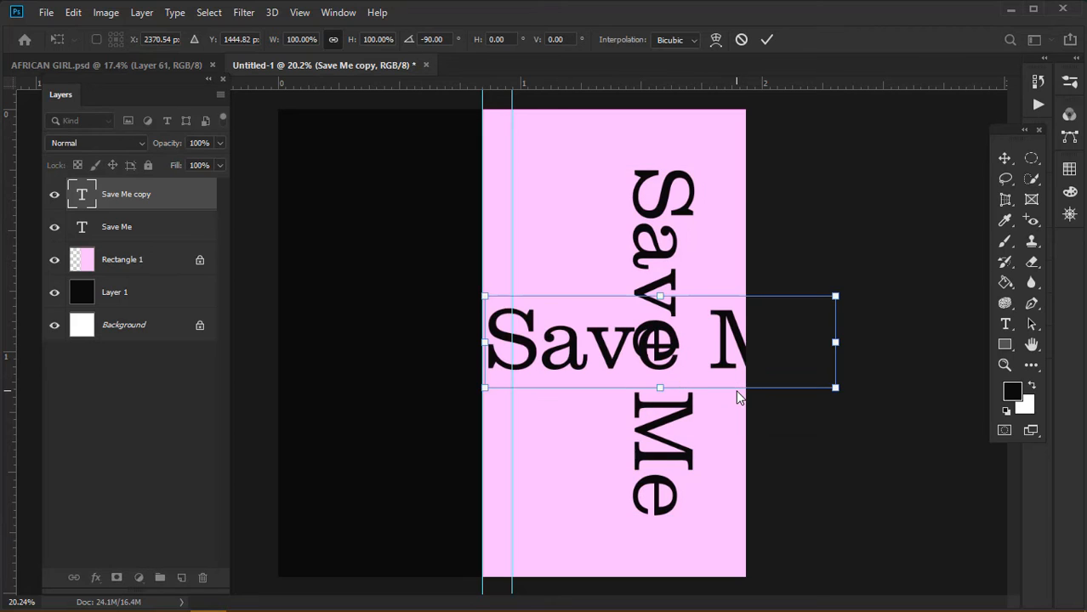
{"action": "left_click_drag", "start_coordinate": [836, 387], "coordinate": [613, 330]}
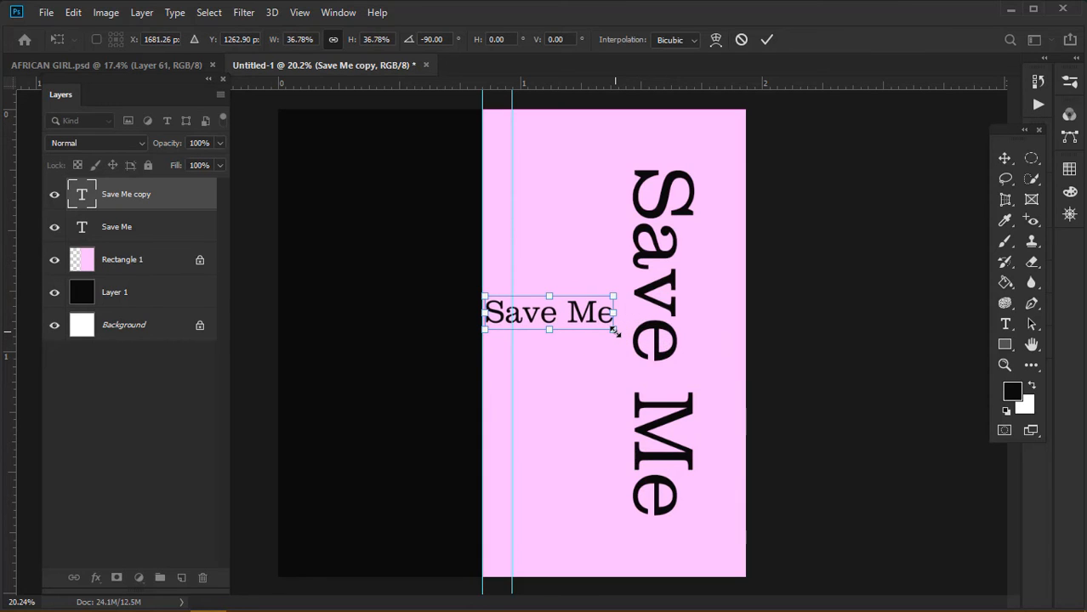
{"action": "key", "text": "Return"}
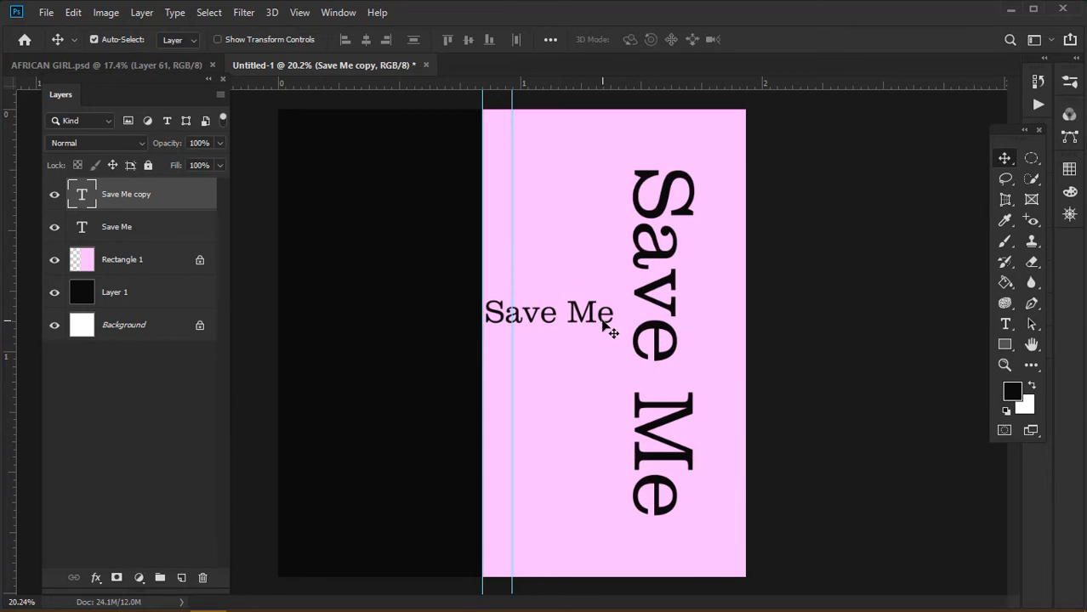
{"action": "left_click_drag", "start_coordinate": [604, 325], "coordinate": [598, 333]}
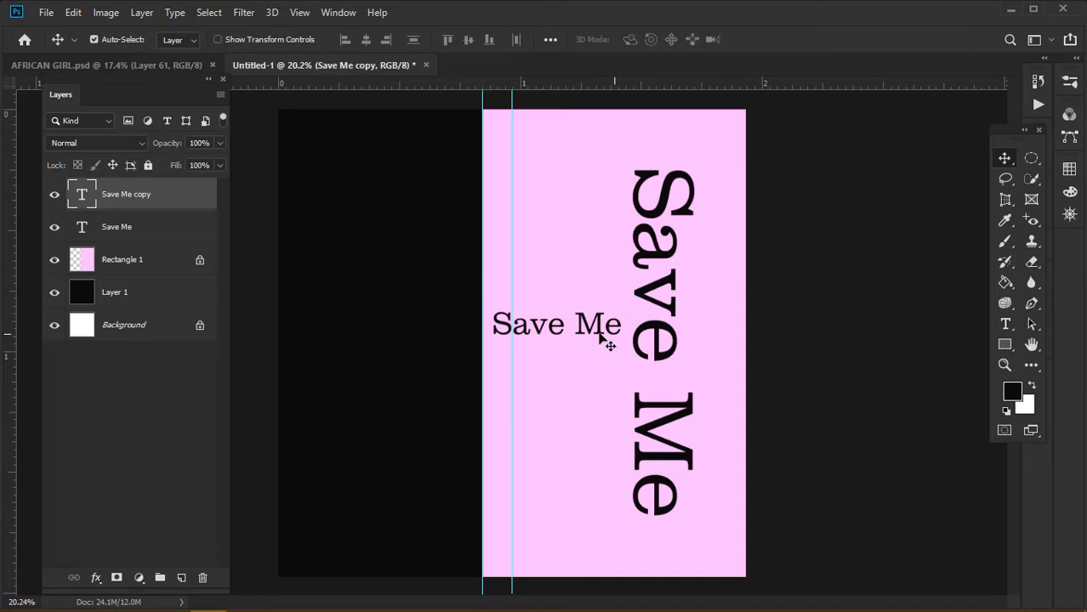
Recolour the 'Save Me' copy's text to the panel's pale pink, #ffbcff
{"action": "left_click", "coordinate": [1009, 326]}
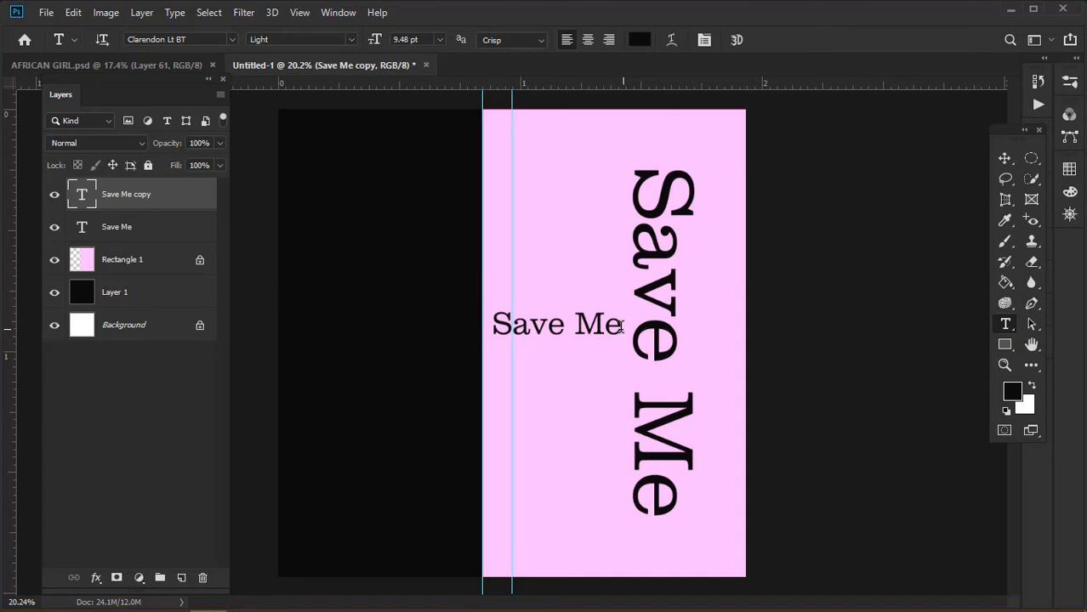
{"action": "left_click_drag", "start_coordinate": [621, 326], "coordinate": [492, 327]}
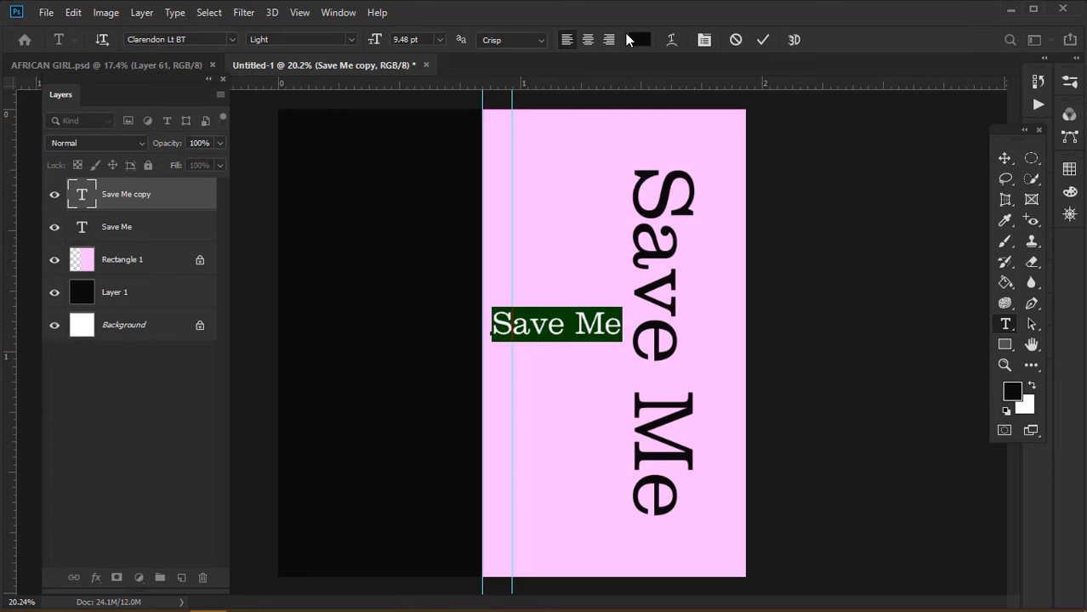
{"action": "left_click", "coordinate": [636, 40]}
{"action": "left_click", "coordinate": [614, 170]}
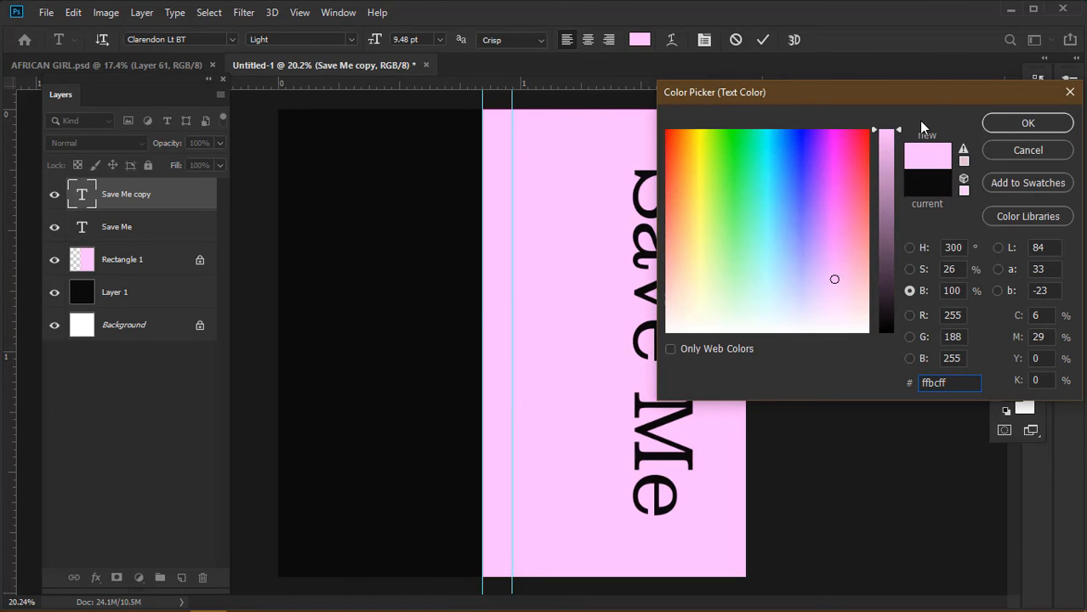
{"action": "left_click", "coordinate": [992, 126]}
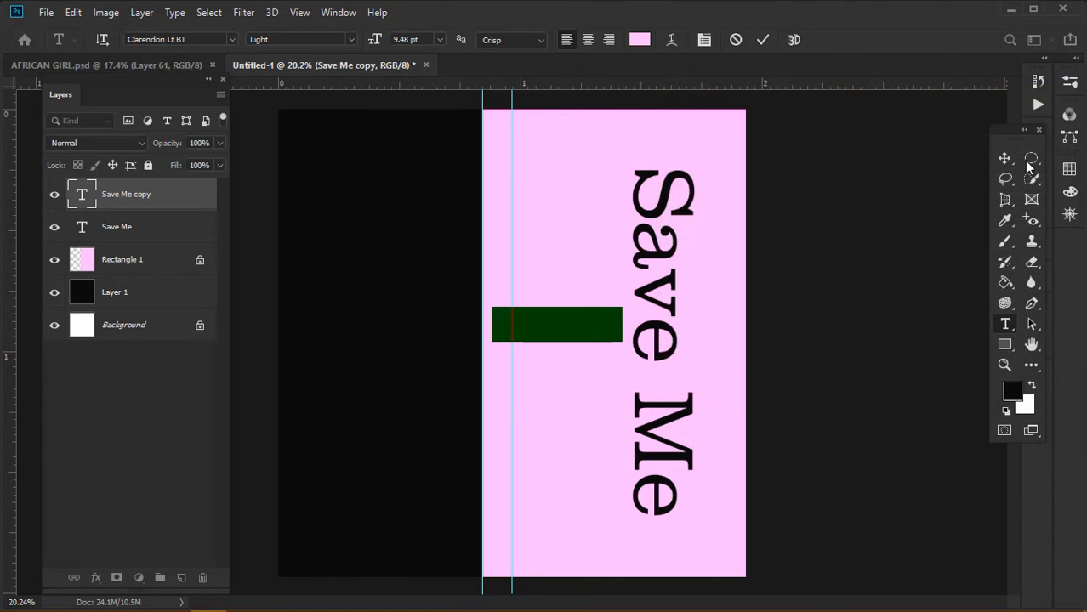
Move the pink copy to the top-left of the black area
{"action": "left_click", "coordinate": [1016, 160]}
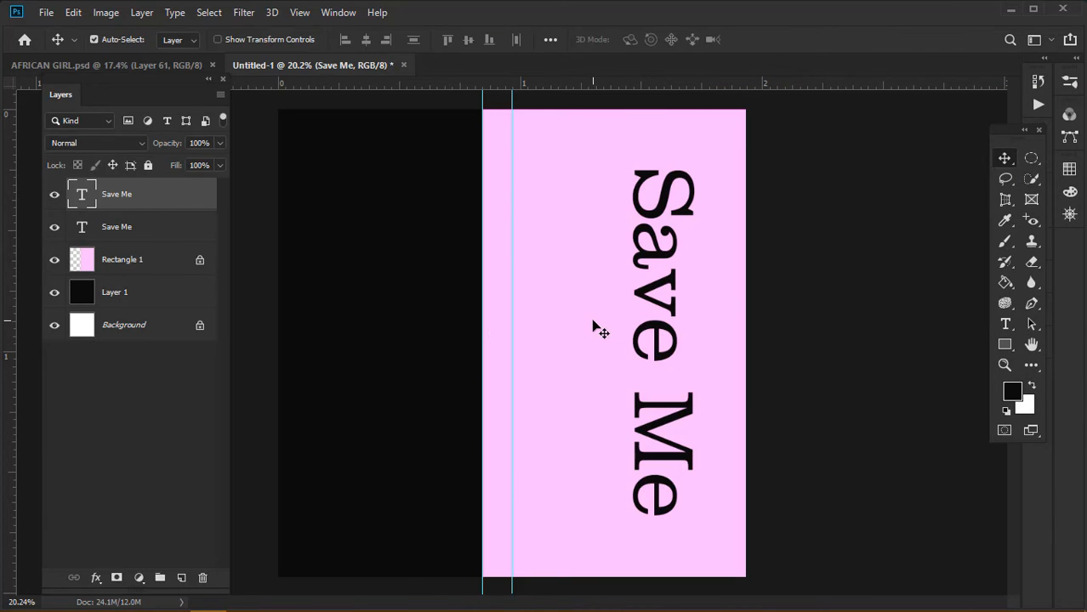
{"action": "left_click", "coordinate": [53, 260]}
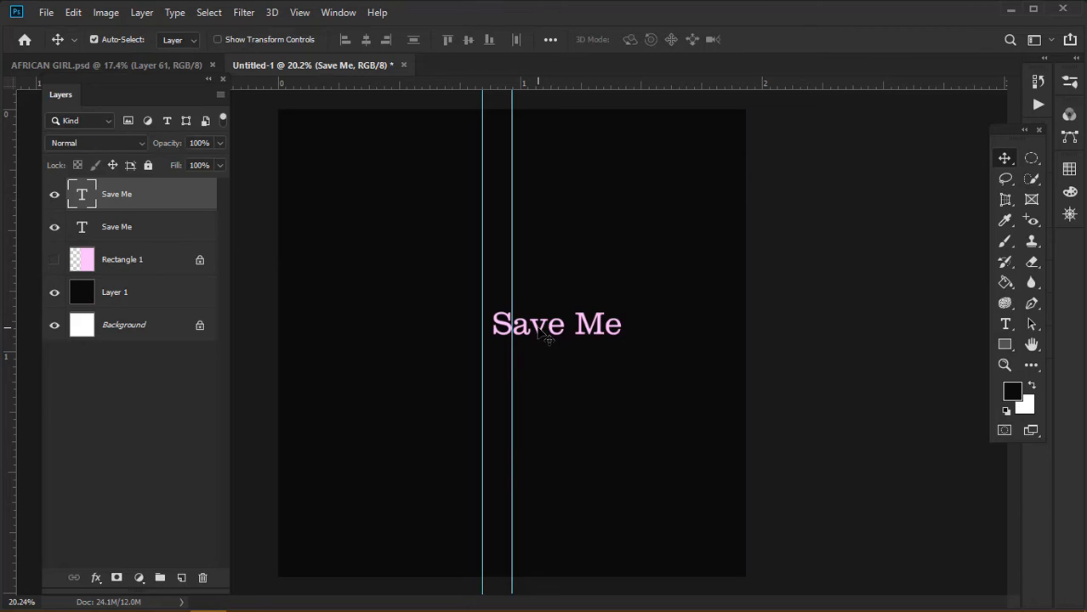
{"action": "left_click_drag", "start_coordinate": [538, 328], "coordinate": [353, 181]}
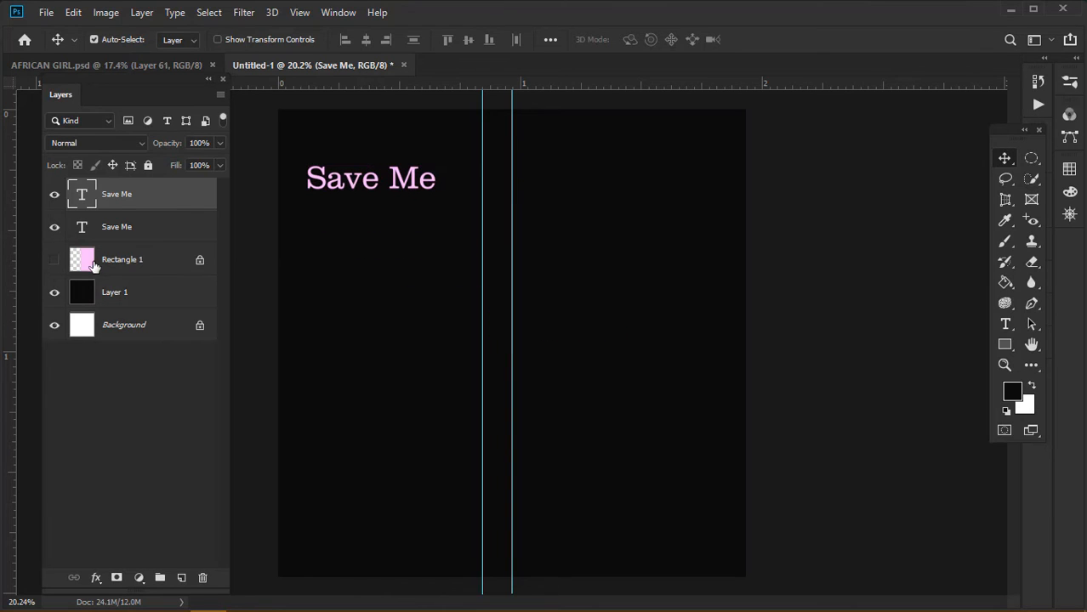
{"action": "left_click", "coordinate": [54, 261]}
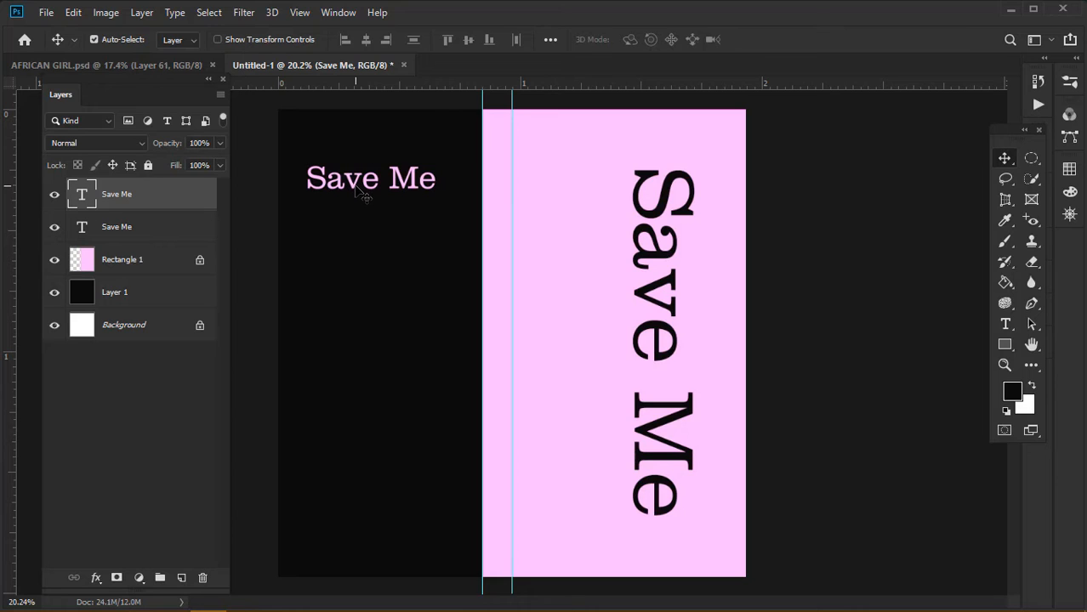
{"action": "left_click_drag", "start_coordinate": [354, 189], "coordinate": [356, 189]}
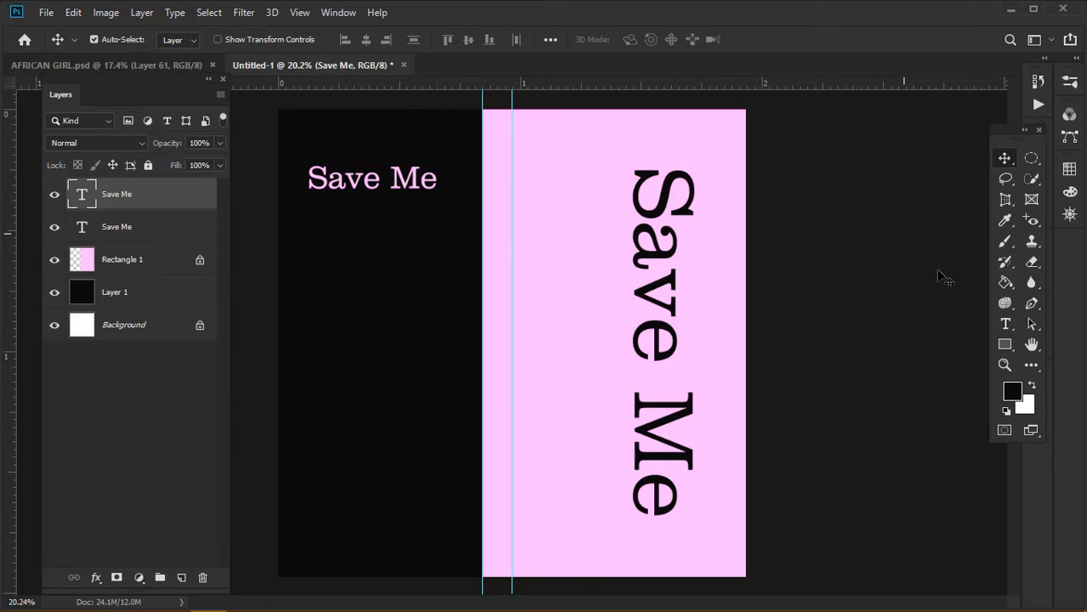
Replace the copy's text with the artist's full name and set it to 6 pt
{"action": "left_click", "coordinate": [1005, 325]}
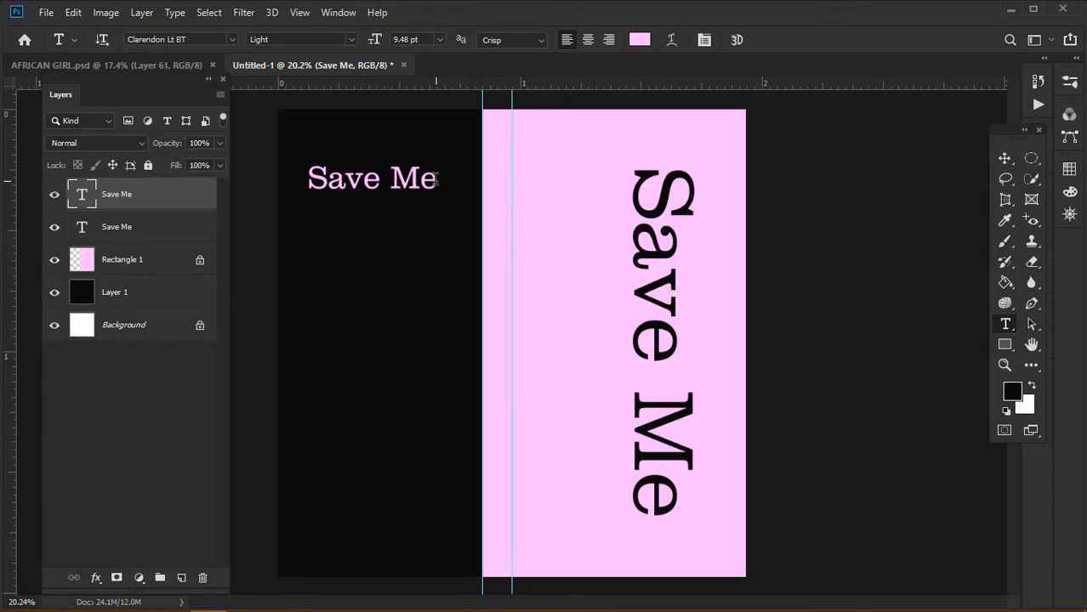
{"action": "left_click_drag", "start_coordinate": [438, 179], "coordinate": [273, 185]}
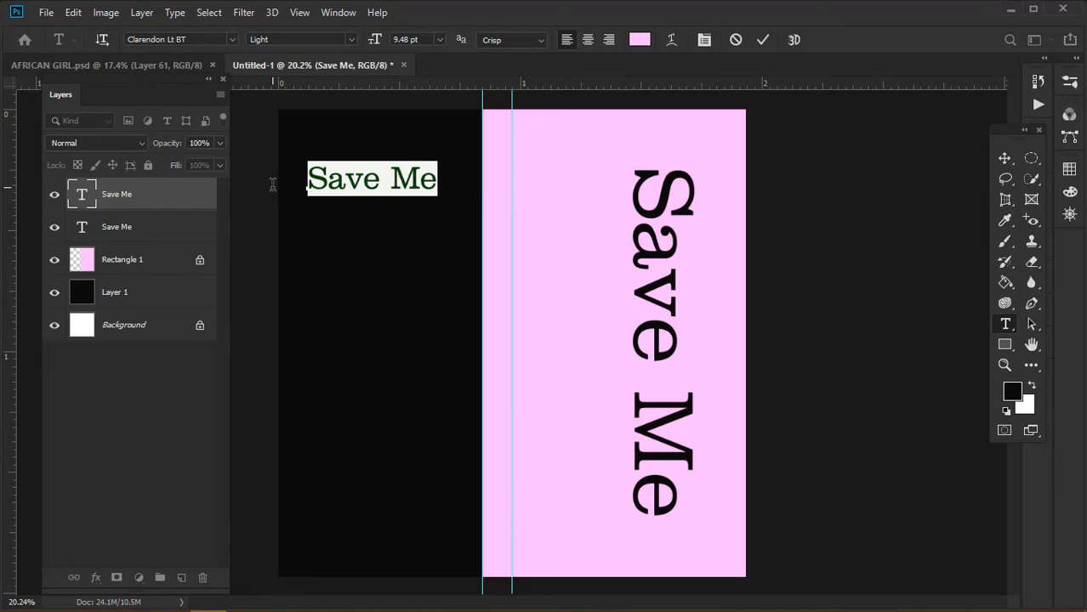
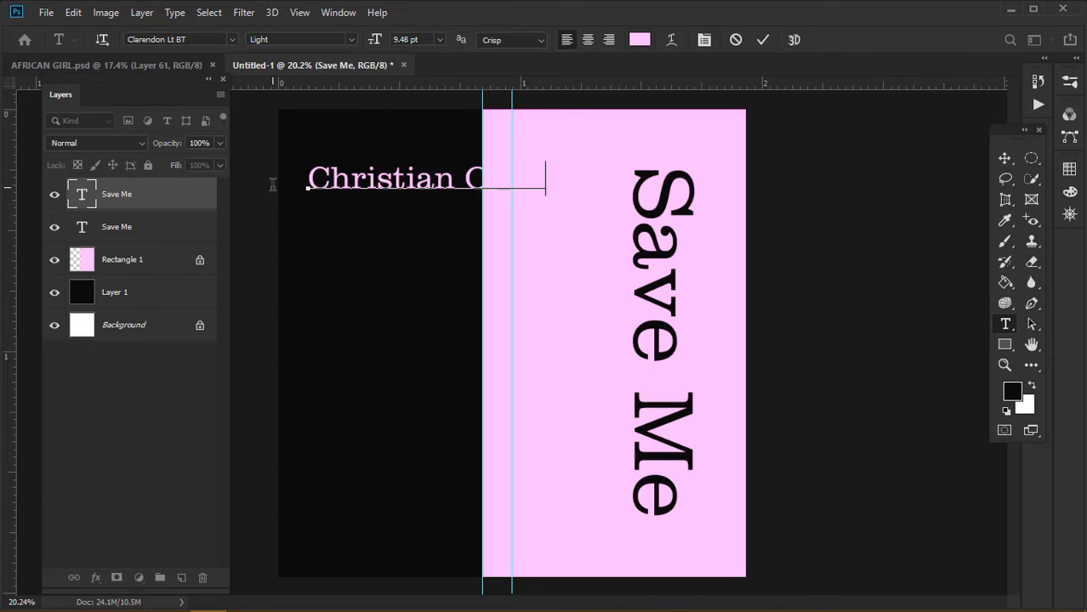
{"action": "left_click_drag", "start_coordinate": [586, 178], "coordinate": [401, 189]}
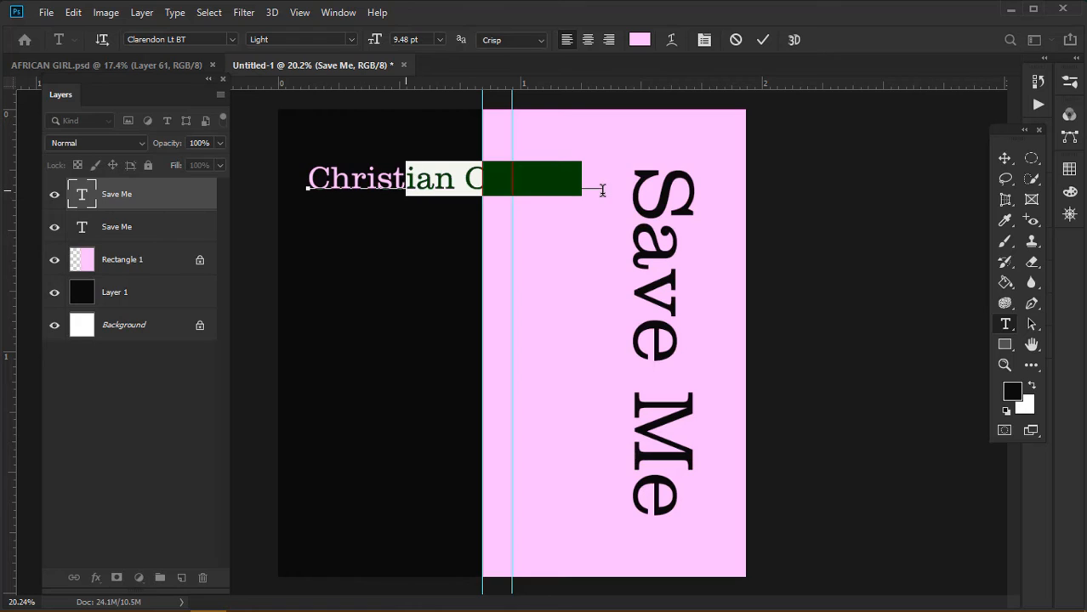
{"action": "left_click_drag", "start_coordinate": [602, 188], "coordinate": [299, 191]}
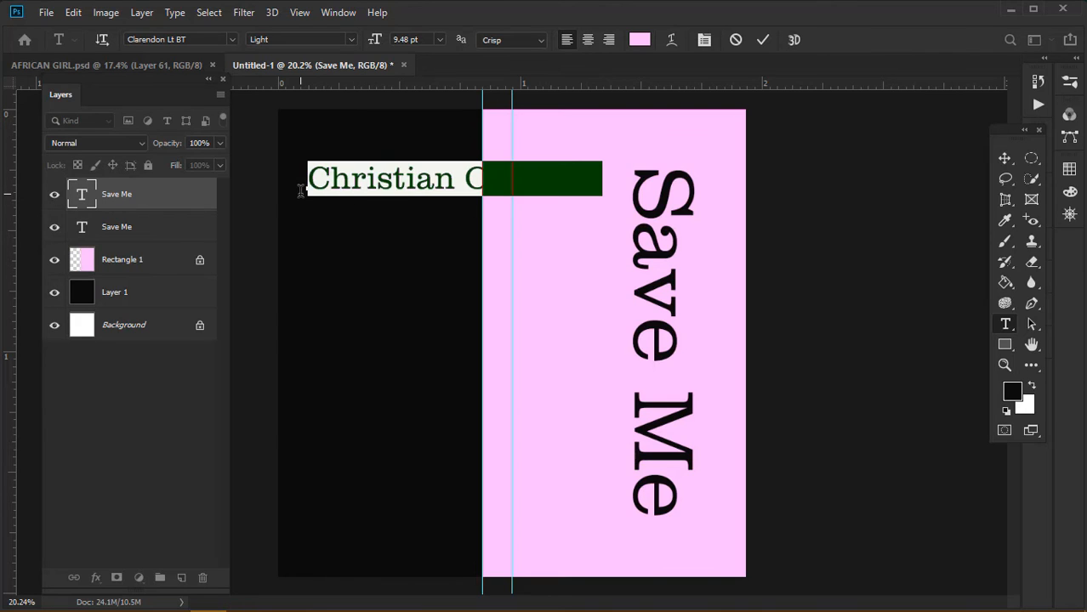
{"action": "left_click", "coordinate": [438, 39]}
{"action": "left_click", "coordinate": [434, 75]}
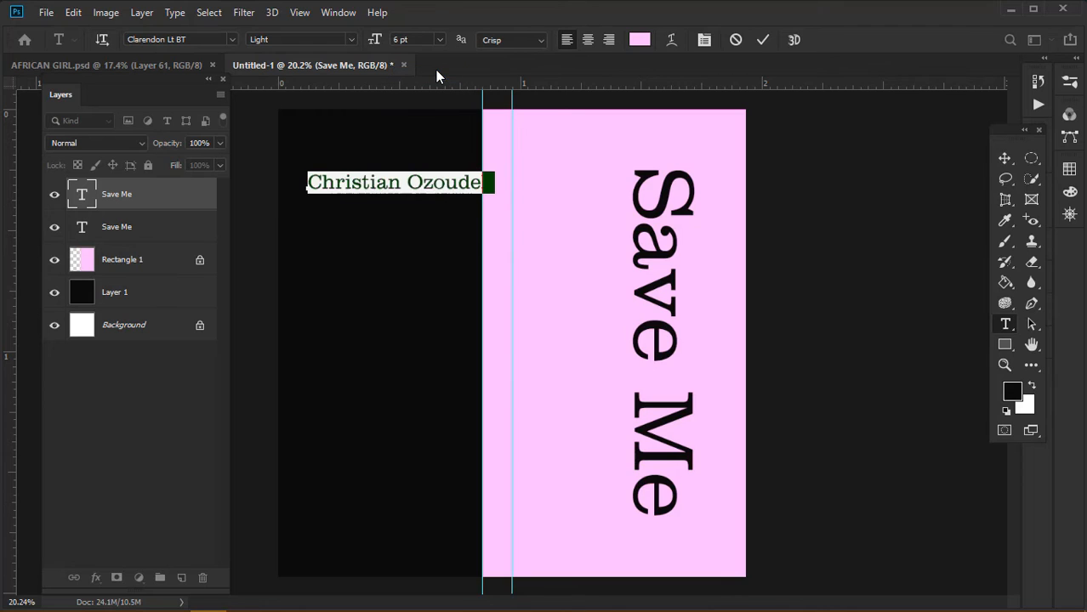
{"action": "left_click", "coordinate": [1007, 158]}
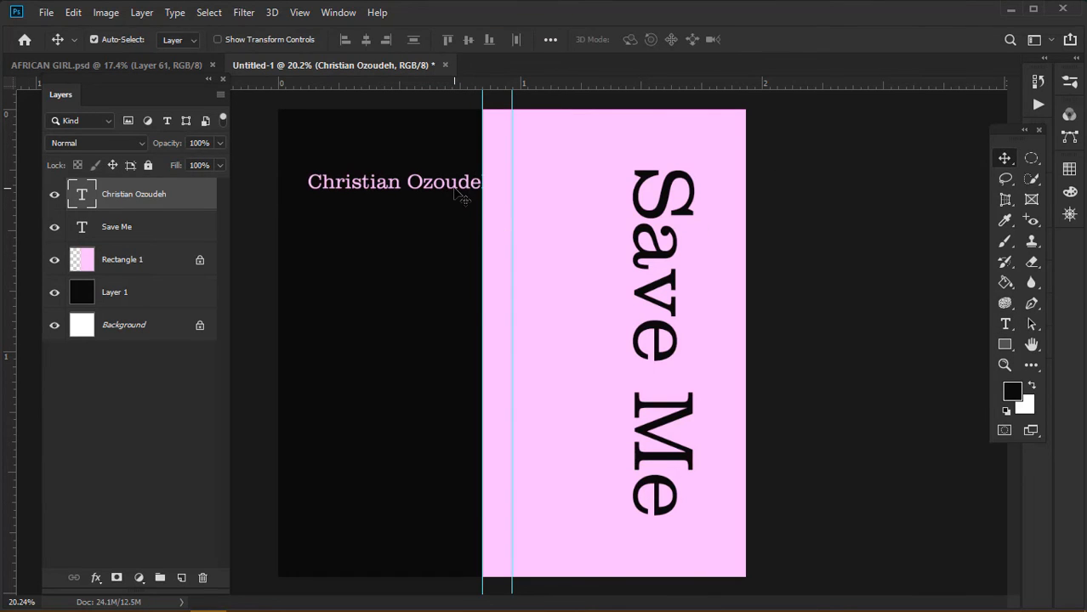
Shrink the name slightly and position it at the black area's top-left
{"action": "mouse_move", "coordinate": [457, 191]}
{"action": "left_mouse_down"}
{"action": "mouse_move", "coordinate": [434, 172]}
{"action": "mouse_move", "coordinate": [465, 175]}
{"action": "left_mouse_up"}
{"action": "key", "text": "ctrl+t"}
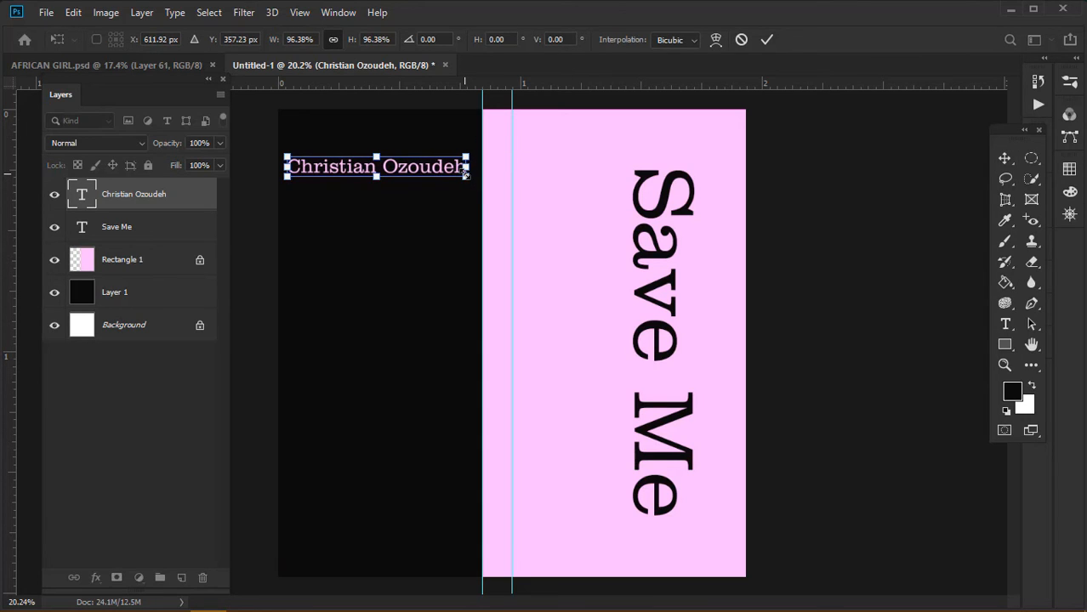
{"action": "key", "text": "Return"}
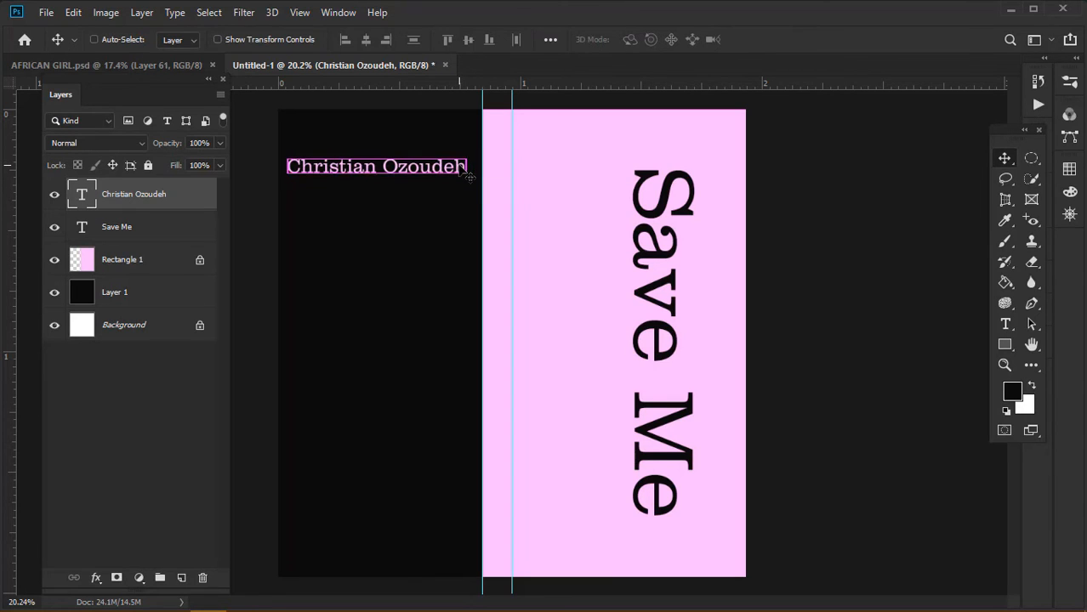
{"action": "key", "text": "ctrl+t"}
{"action": "left_click_drag", "start_coordinate": [464, 180], "coordinate": [461, 180]}
{"action": "key", "text": "Return"}
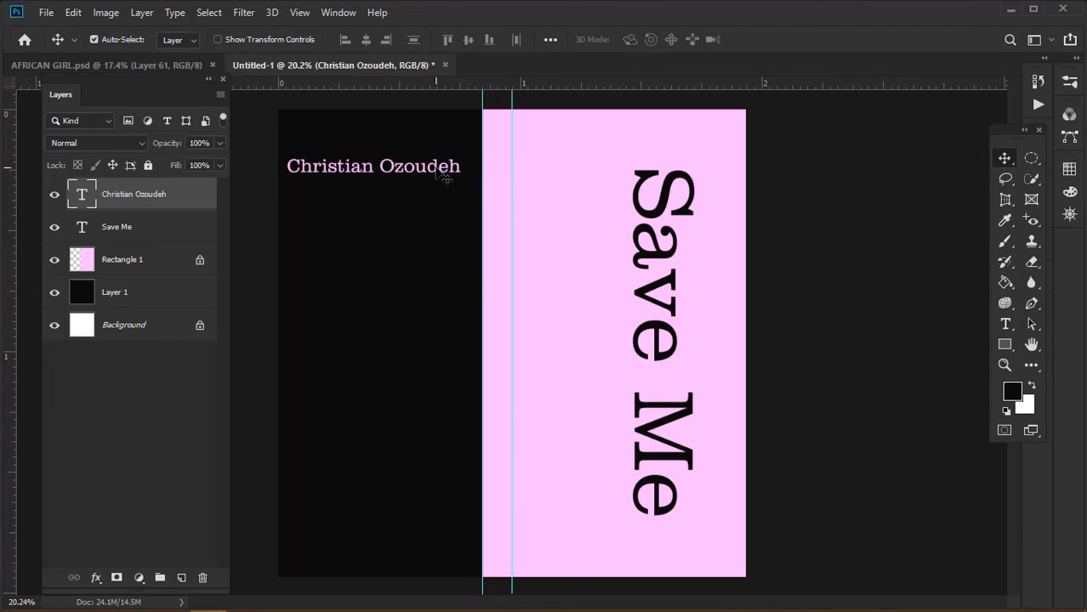
{"action": "left_click_drag", "start_coordinate": [437, 171], "coordinate": [443, 171]}
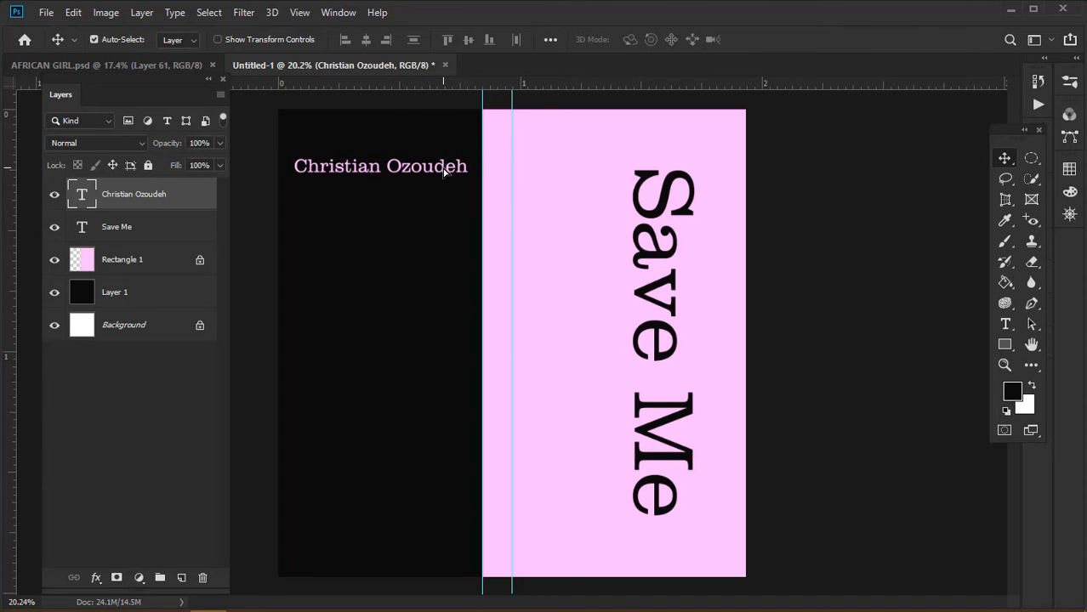
Start a new line under the name with 'feat.' and the featured artist's name
{"action": "left_click", "coordinate": [1006, 325]}
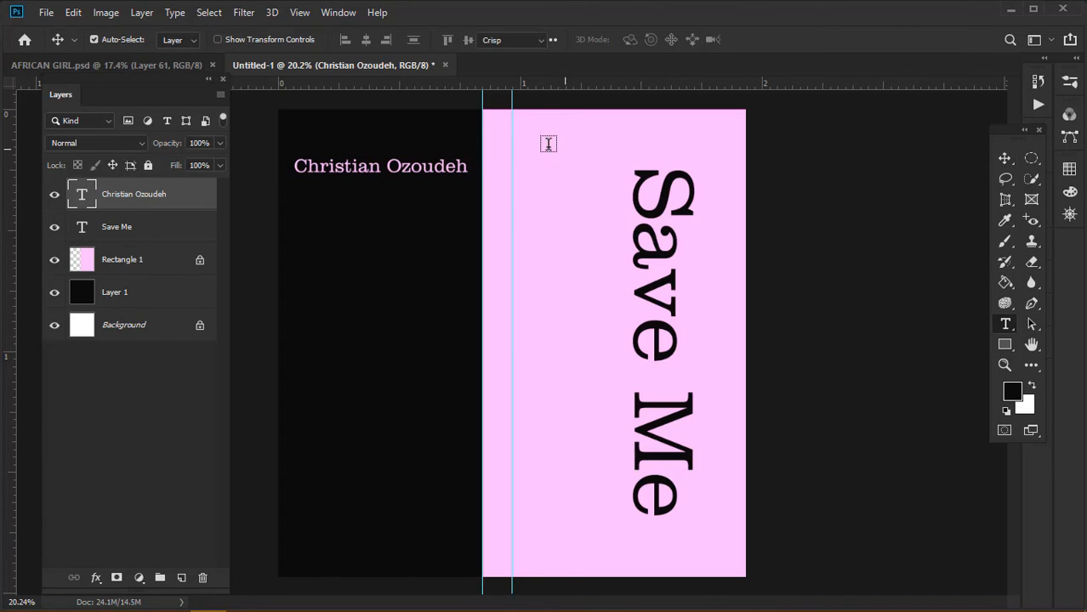
{"action": "left_click", "coordinate": [467, 166]}
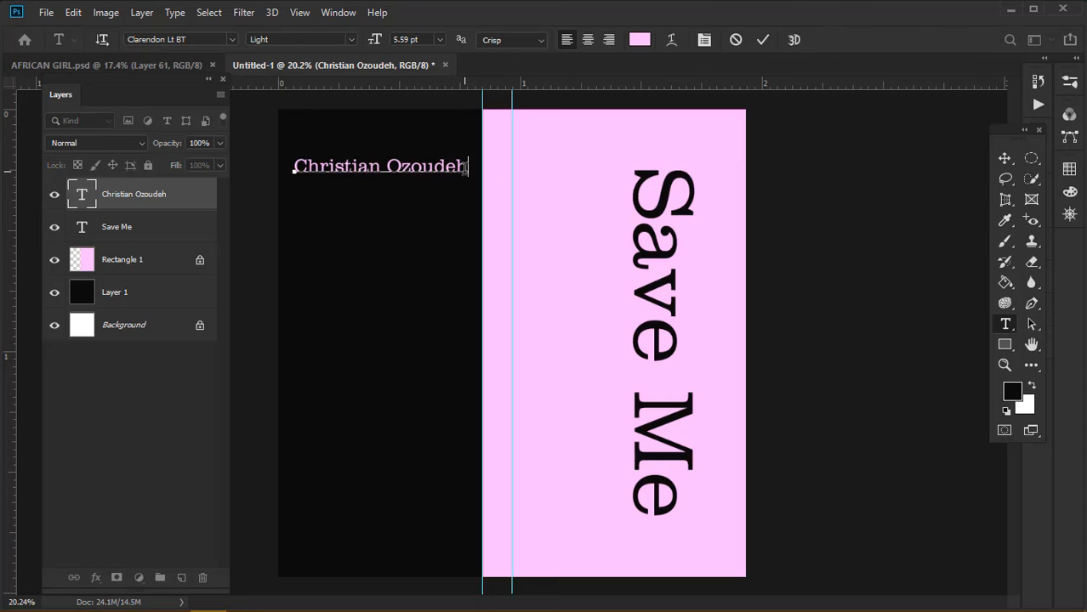
{"action": "key", "text": "Return"}
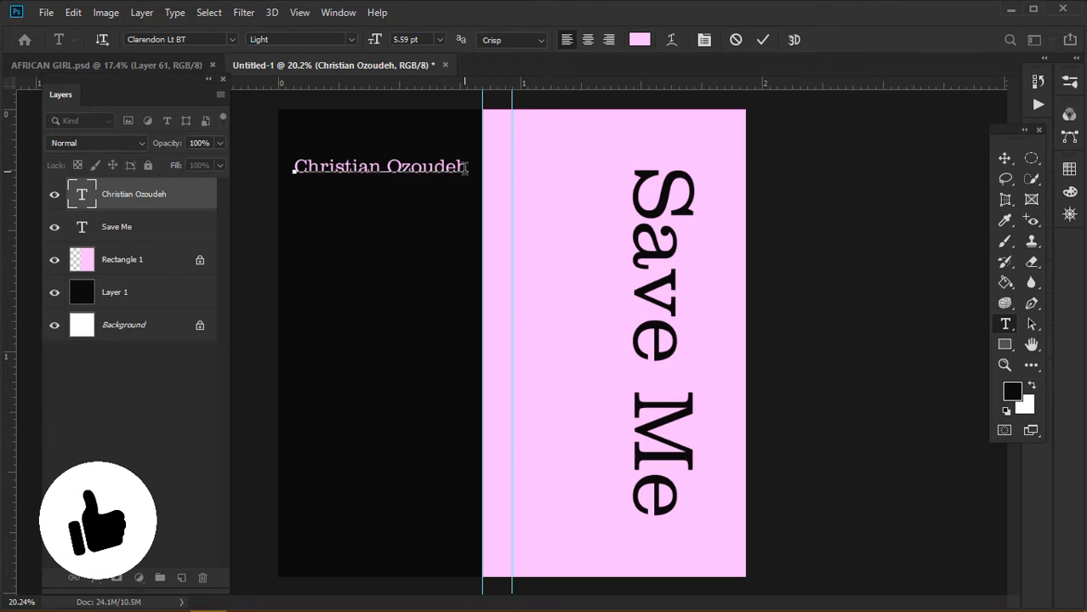
{"action": "type", "text": "feat"}
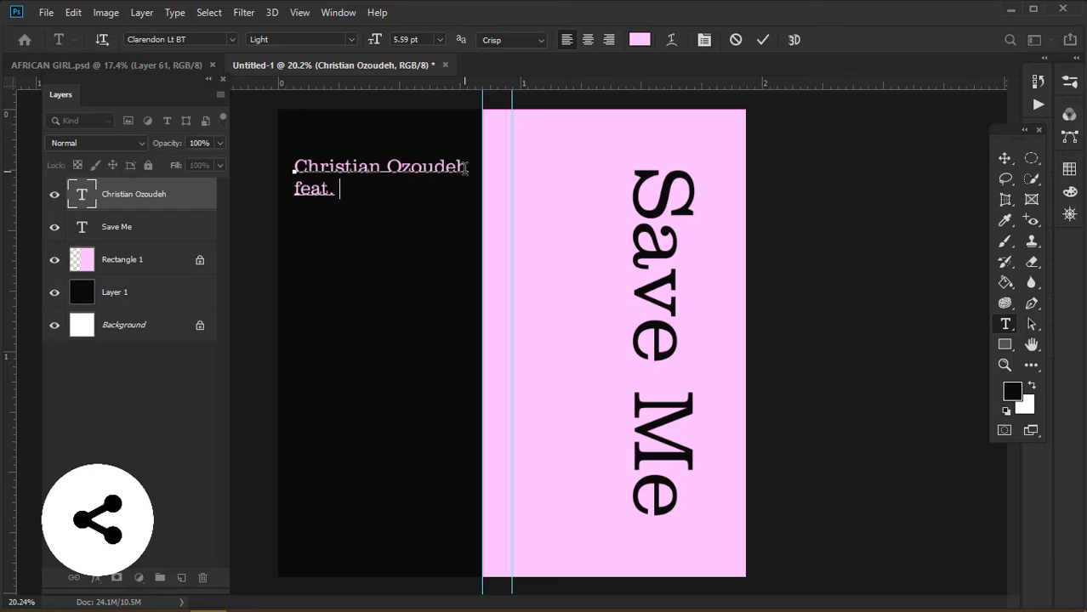
{"action": "type", "text": ". Yvin"}
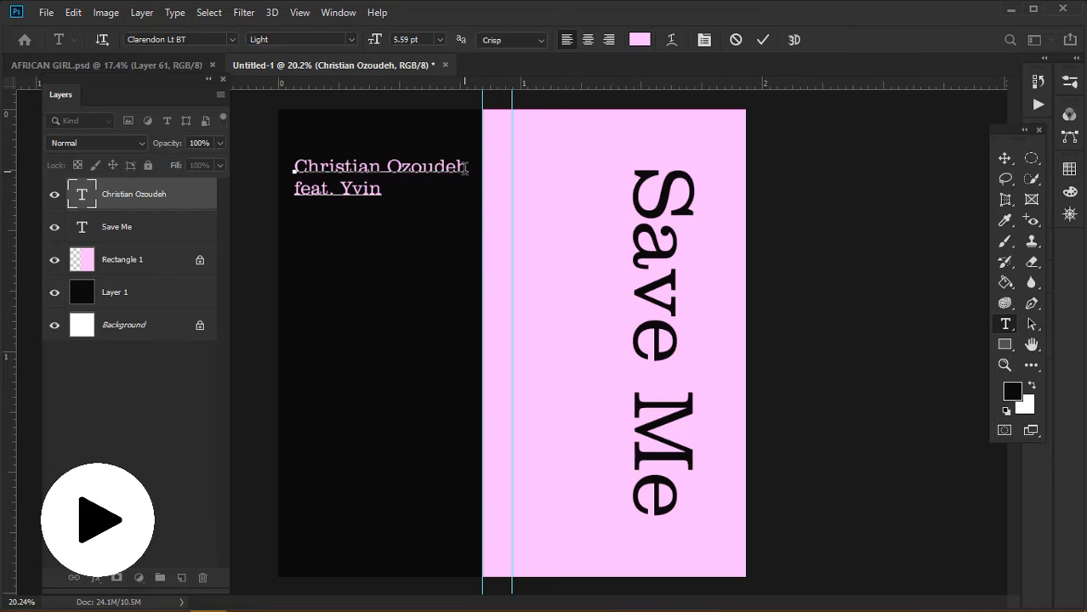
Correct the spelling of the featured artist's name and commit the two-line credit
{"action": "key", "text": "Left"}
{"action": "key", "text": "Left"}
{"action": "key", "text": "Delete"}
{"action": "key", "text": "Delete"}
{"action": "type", "text": "one"}
{"action": "type", "text": "n"}
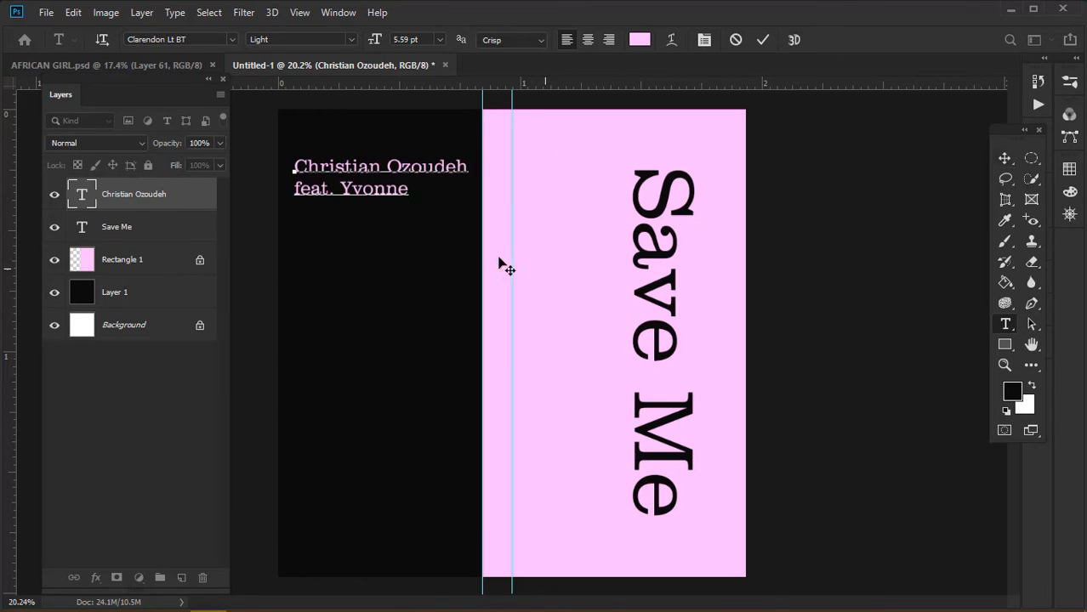
{"action": "key", "text": "Delete"}
{"action": "key", "text": "Delete"}
{"action": "key", "text": "Delete"}
{"action": "key", "text": "Delete"}
{"action": "key", "text": "Left"}
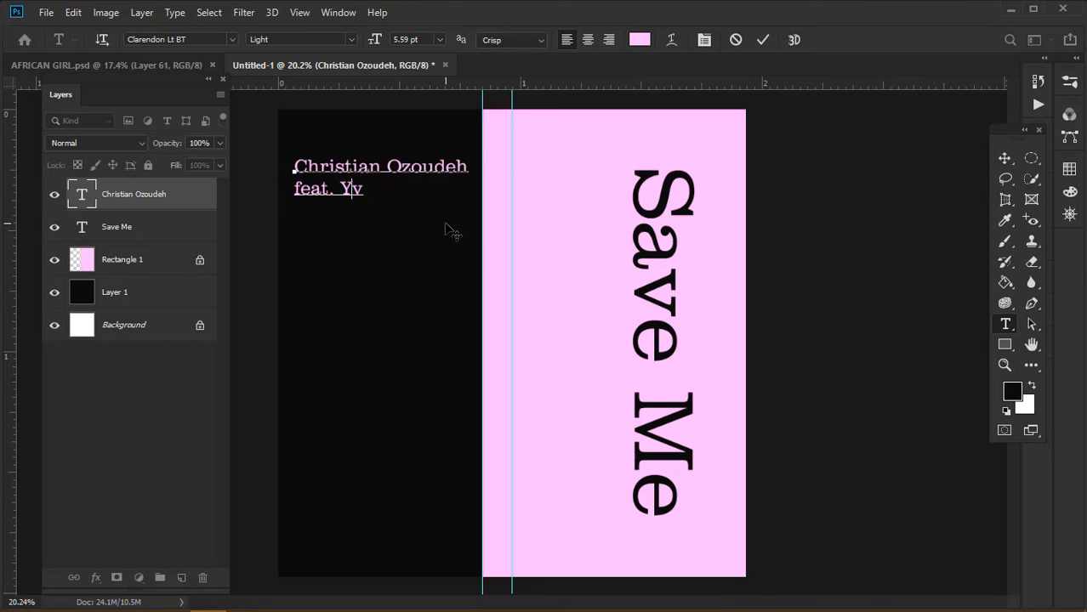
{"action": "key", "text": "Delete"}
{"action": "type", "text": "Min"}
{"action": "key", "text": "BackSpace"}
{"action": "type", "text": "chael"}
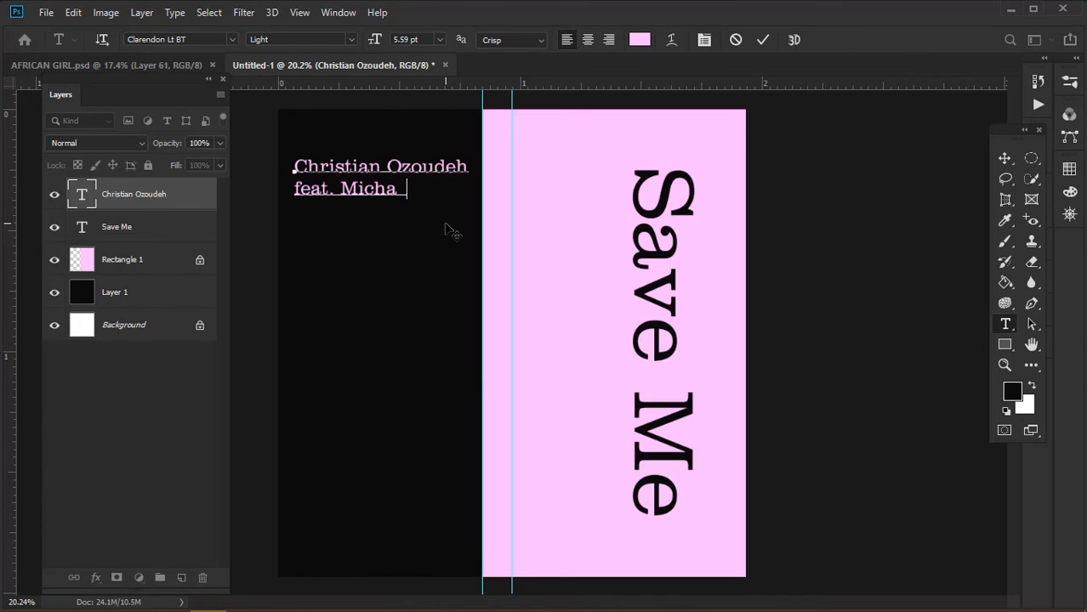
{"action": "left_click", "coordinate": [1001, 160]}
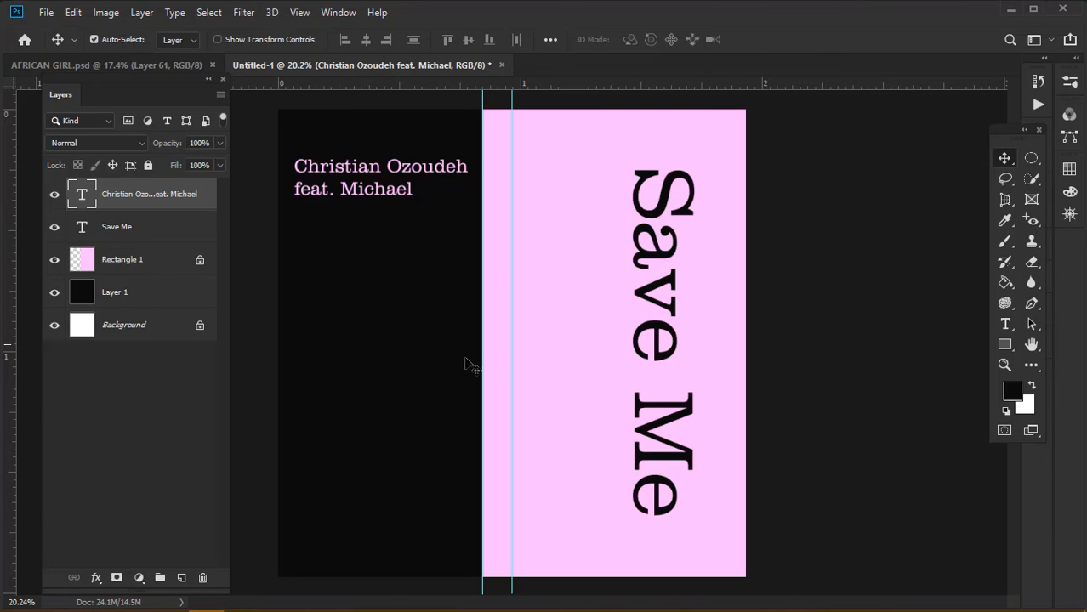
Add a new layer and choose the AFRICAN PRINTS Sampled Brush 641
{"action": "left_click", "coordinate": [181, 577]}
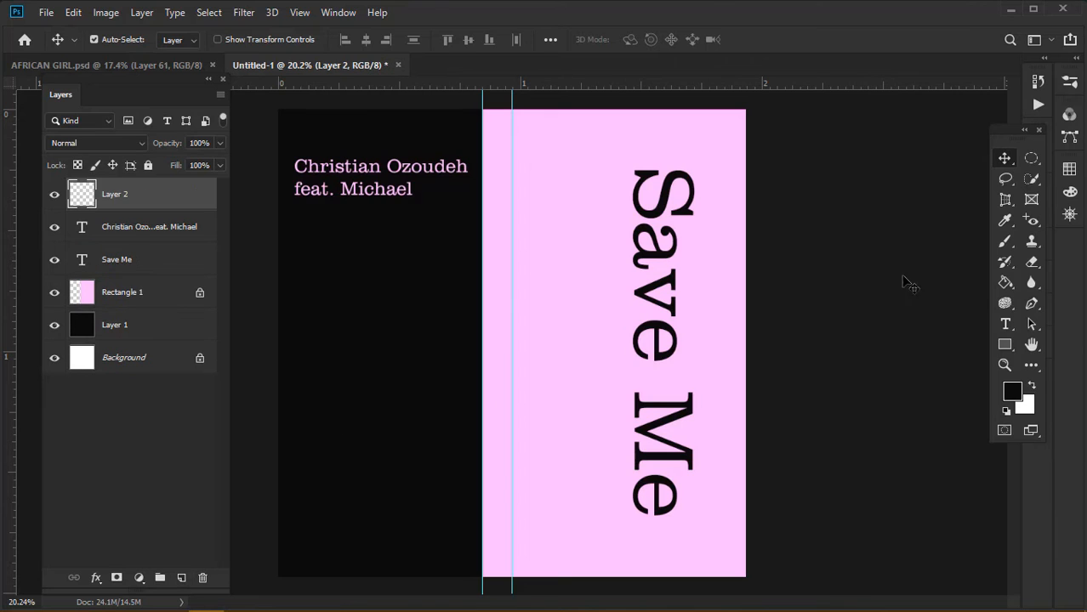
{"action": "left_click", "coordinate": [1005, 242]}
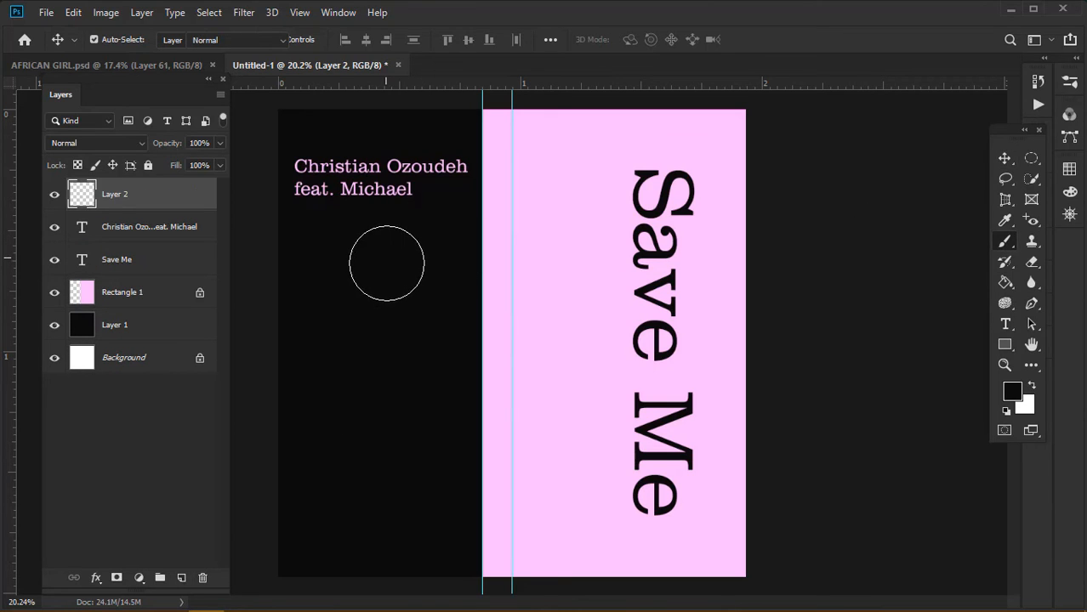
{"action": "right_click", "coordinate": [355, 275]}
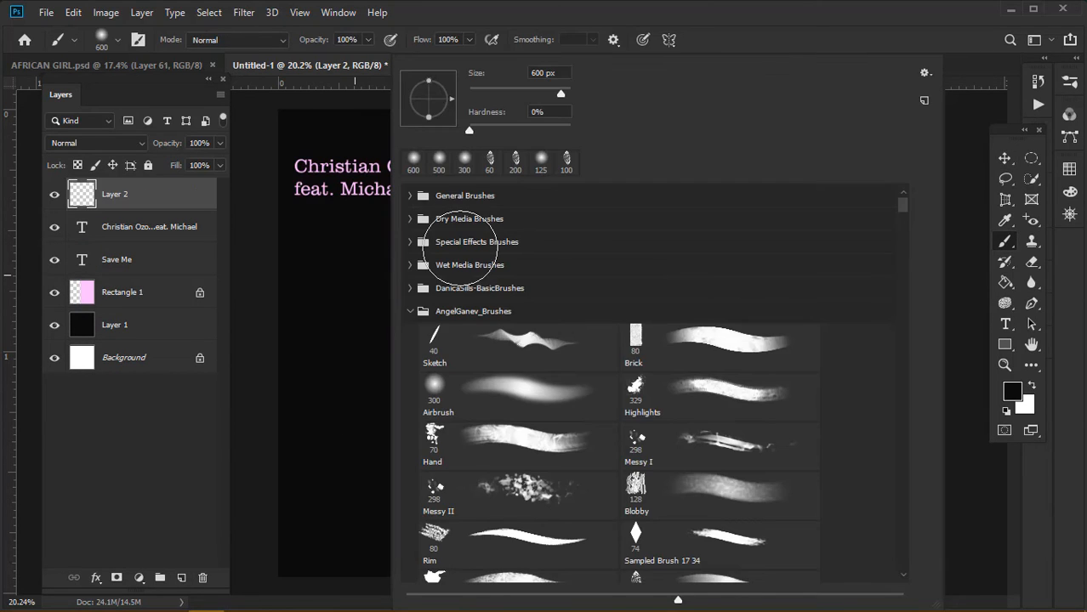
{"action": "left_click", "coordinate": [410, 311]}
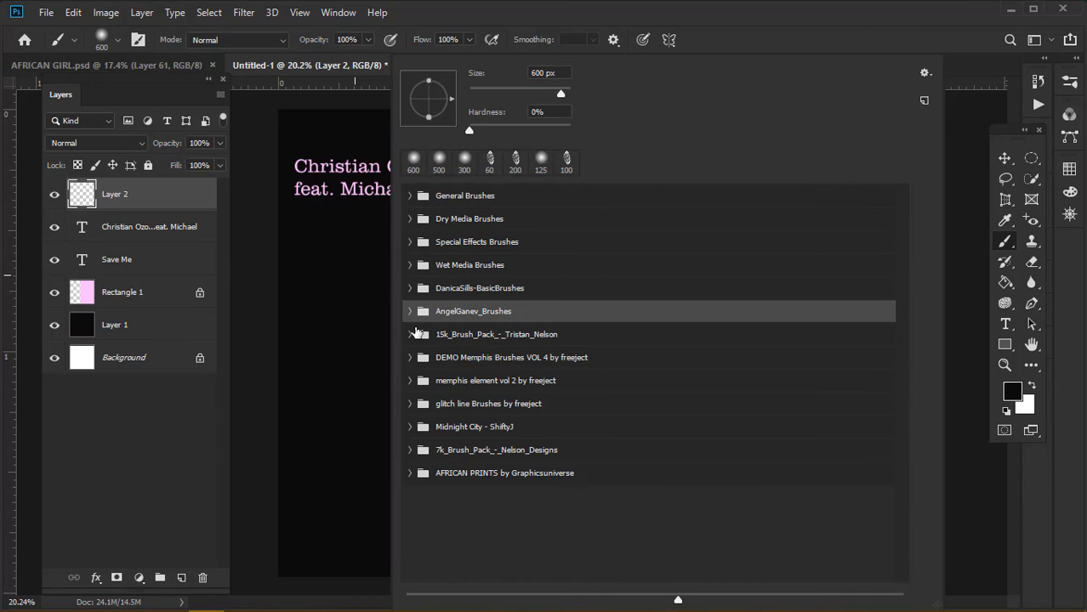
{"action": "left_click", "coordinate": [410, 474]}
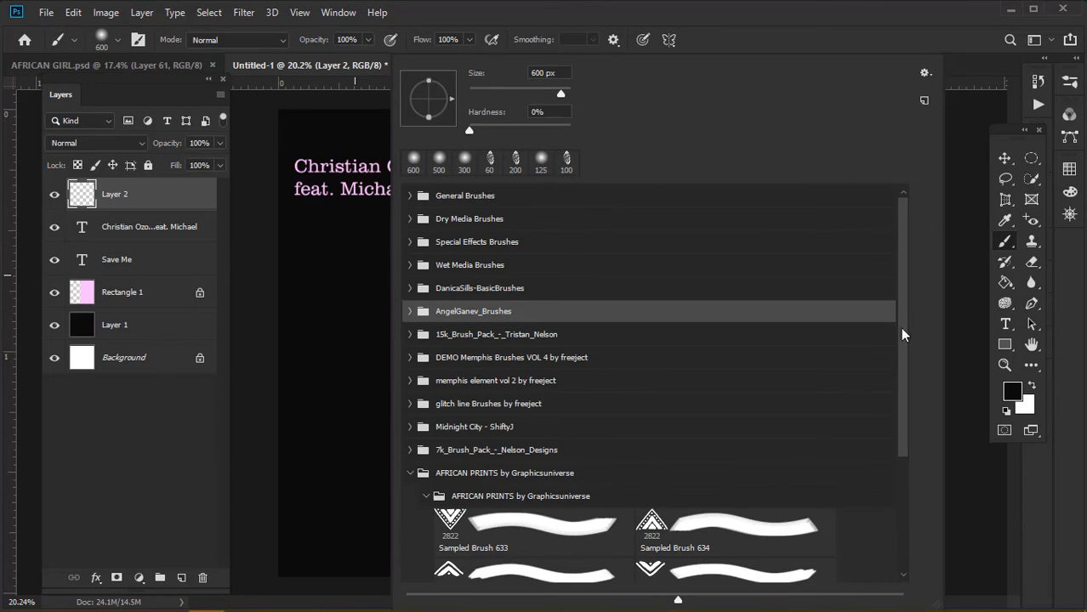
{"action": "left_click_drag", "start_coordinate": [899, 347], "coordinate": [898, 483]}
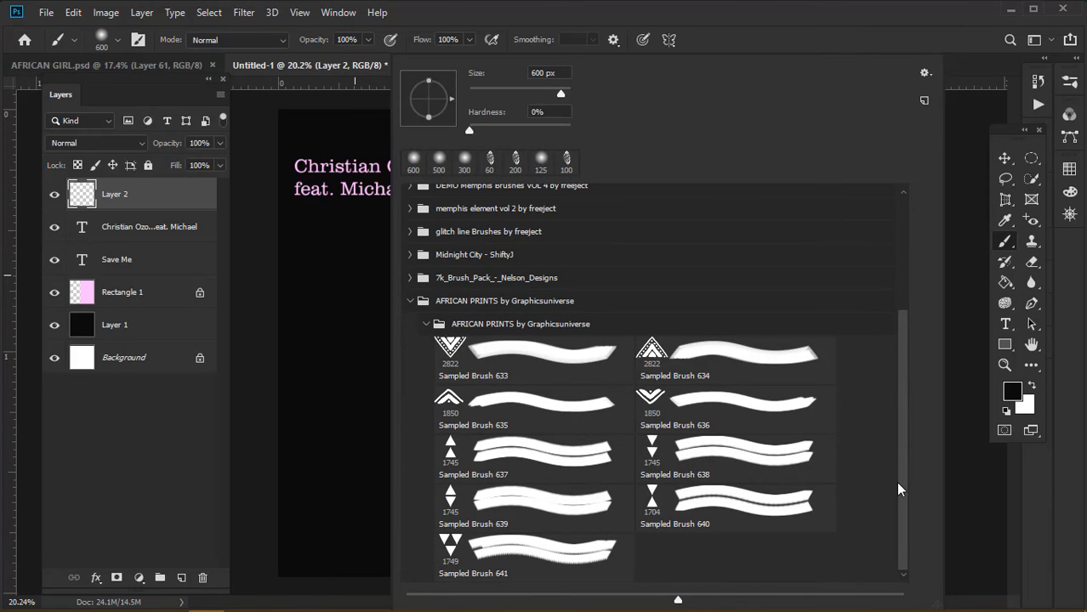
{"action": "left_click", "coordinate": [511, 557]}
Set the brush size to 75, sample the light pink, and stamp triangles below the credit
{"action": "type", "text": "75"}
{"action": "key", "text": "Return"}
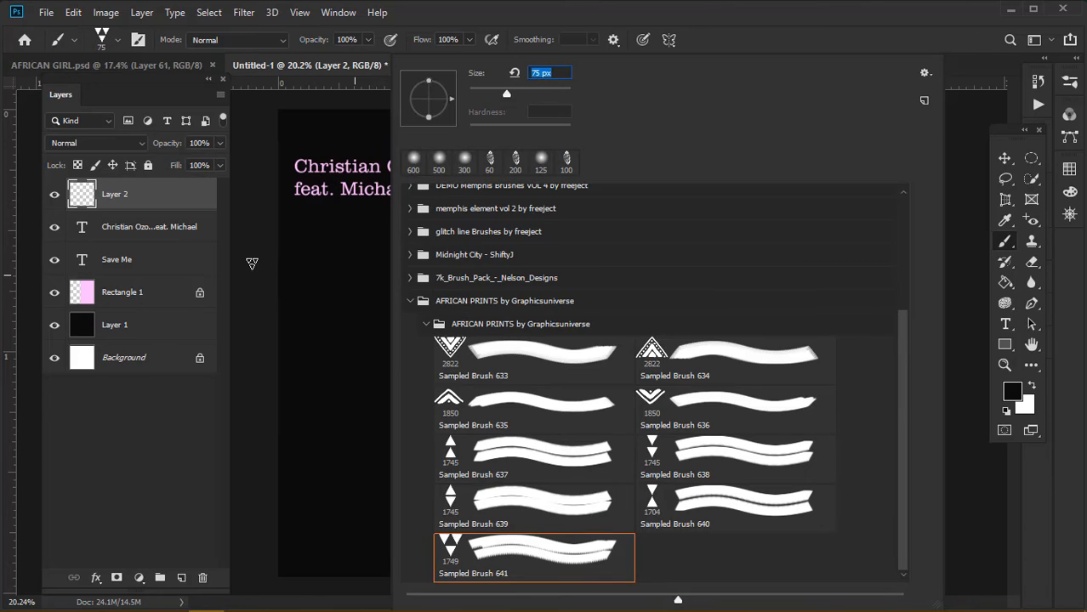
{"action": "left_click", "coordinate": [253, 262]}
{"action": "key", "text": "bracketright"}
{"action": "key", "text": "bracketright"}
{"action": "key", "text": "bracketright"}
{"action": "key", "text": "bracketright"}
{"action": "key", "text": "bracketright"}
{"action": "key", "text": "bracketright"}
{"action": "key", "text": "bracketright"}
{"action": "key", "text": "bracketright"}
{"action": "key", "text": "bracketright"}
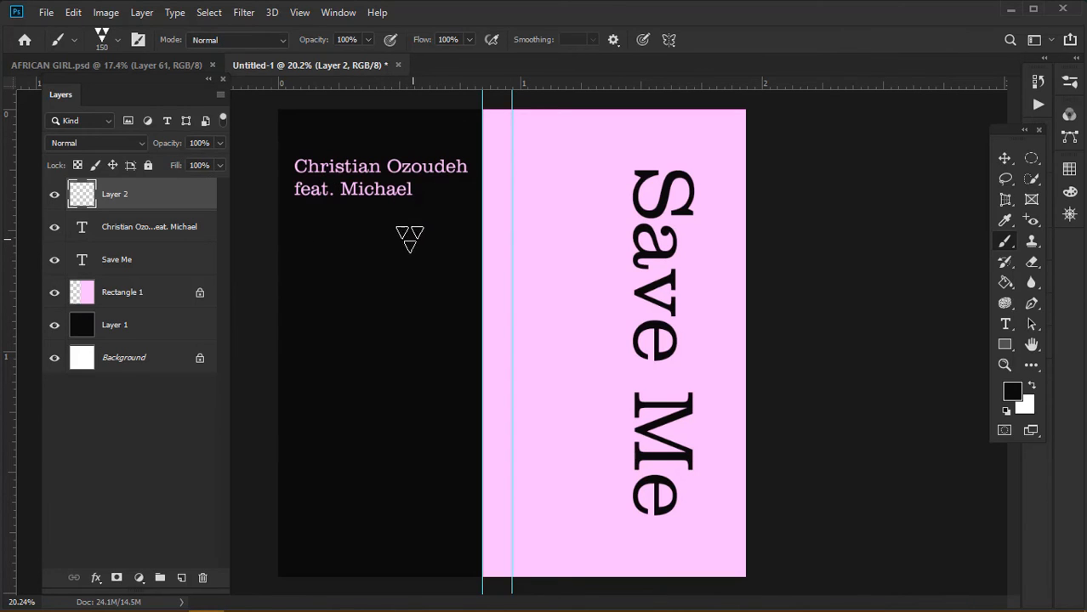
{"action": "left_click", "coordinate": [599, 259], "text": "alt"}
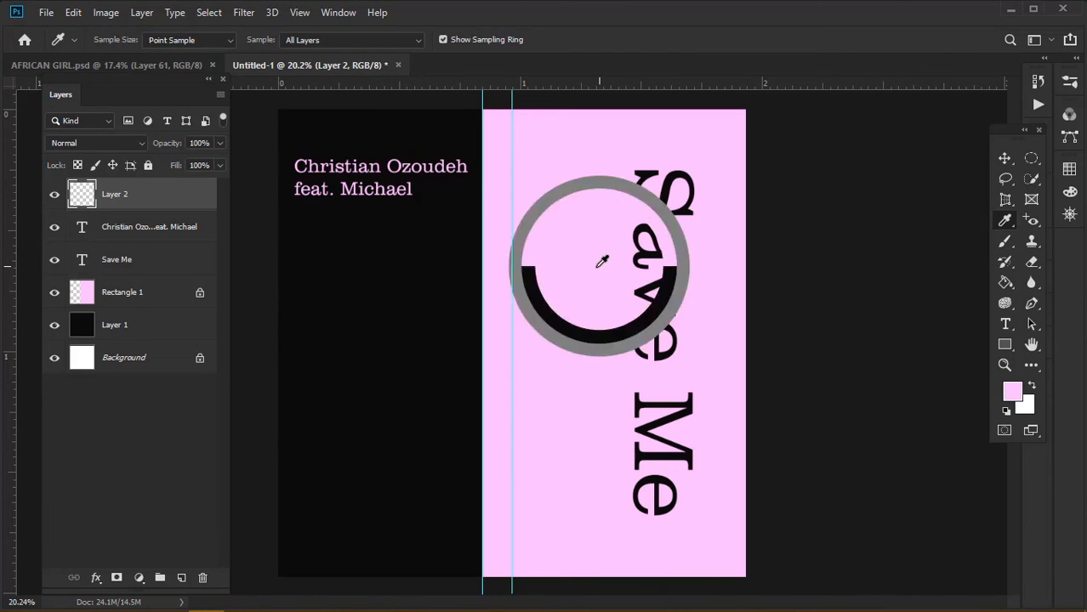
{"action": "left_click", "coordinate": [321, 232]}
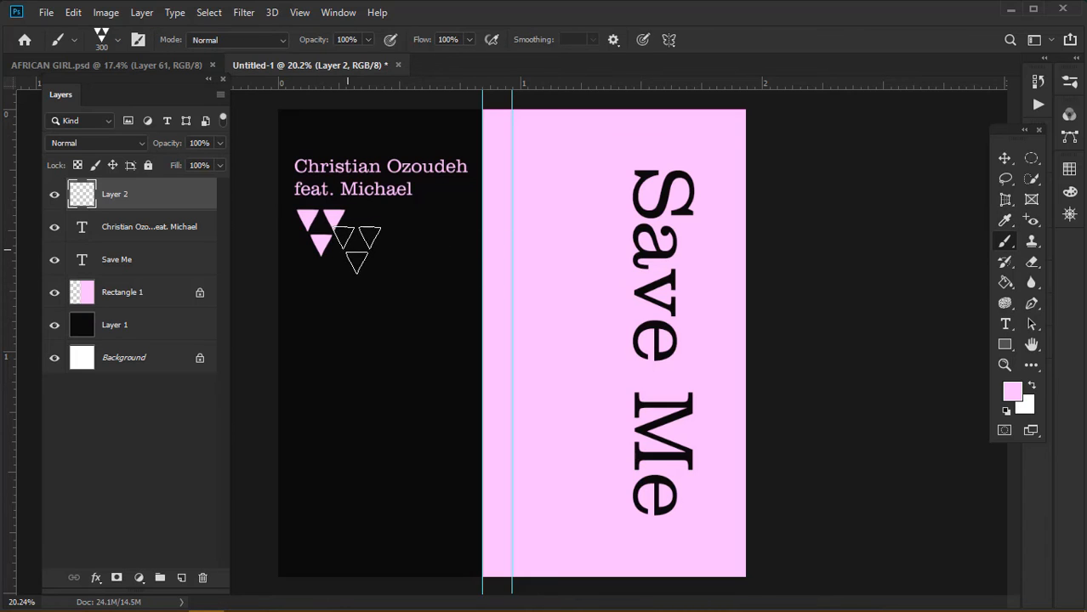
Drag all guides off the canvas and hide the rulers with Ctrl+R
{"action": "left_click", "coordinate": [1002, 159]}
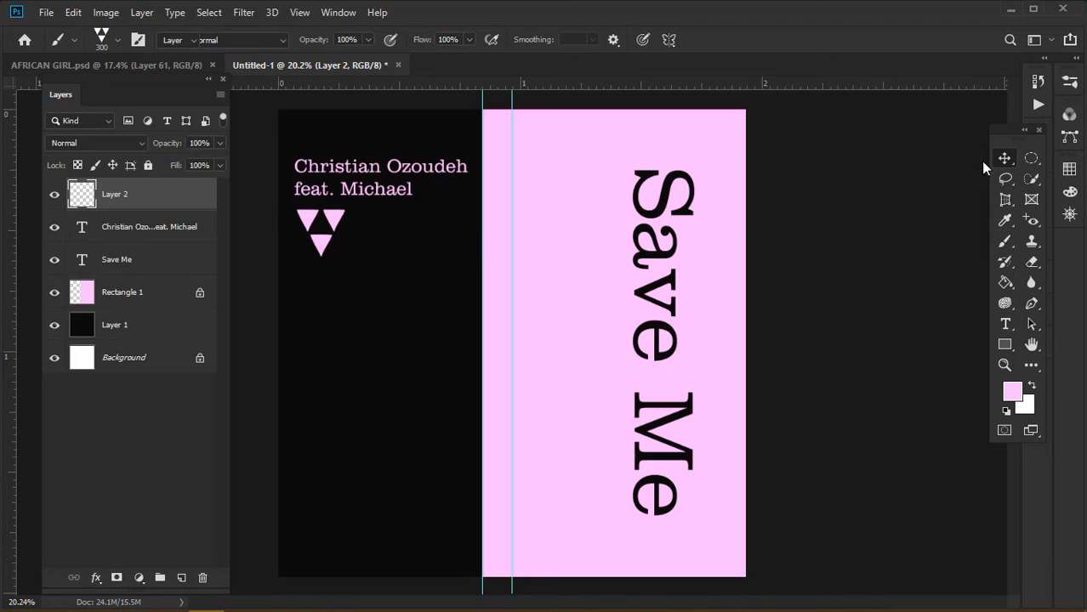
{"action": "left_click_drag", "start_coordinate": [512, 187], "coordinate": [968, 192]}
{"action": "left_click_drag", "start_coordinate": [482, 216], "coordinate": [51, 218]}
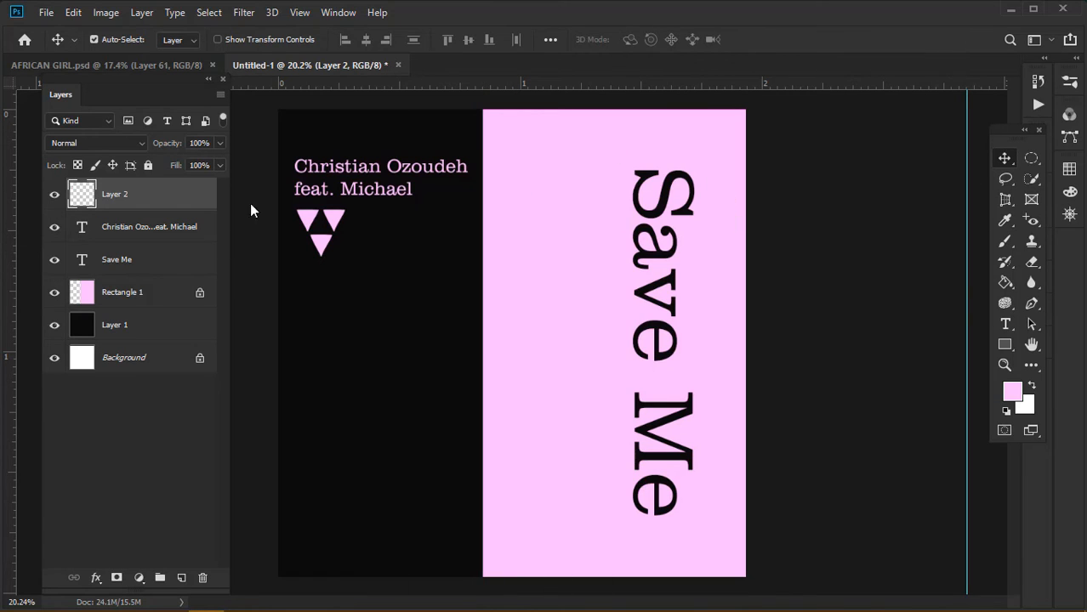
{"action": "left_click", "coordinate": [966, 262]}
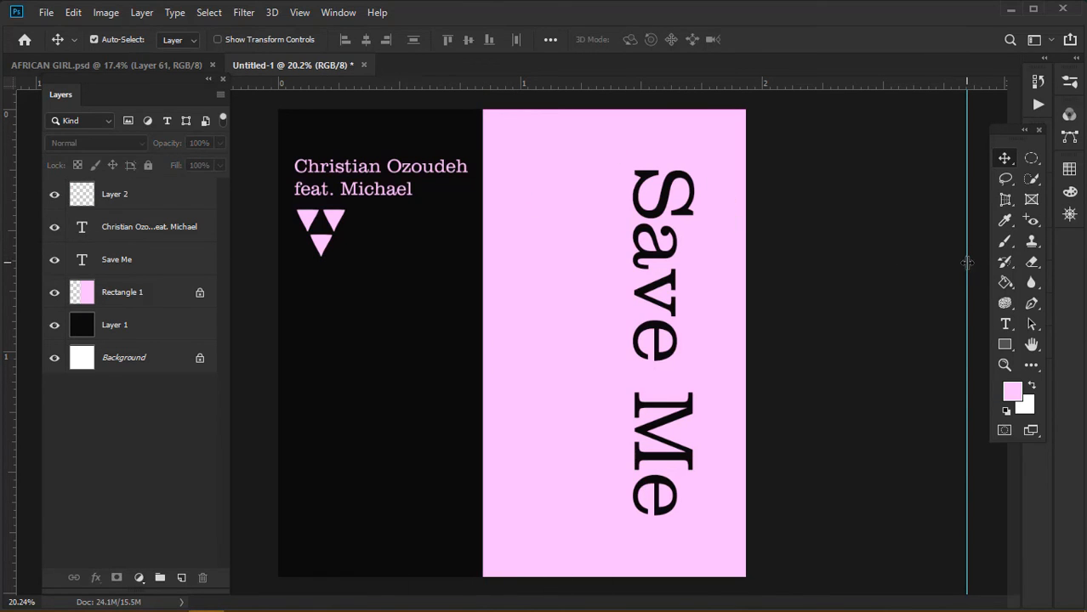
{"action": "left_click_drag", "start_coordinate": [964, 264], "coordinate": [288, 119]}
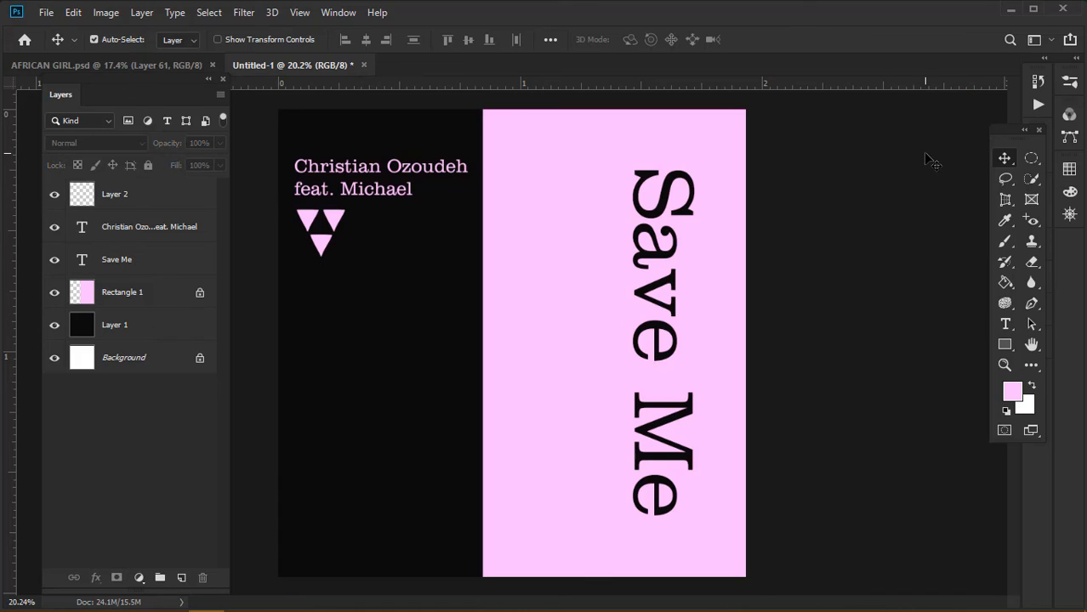
{"action": "key", "text": "ctrl+r"}
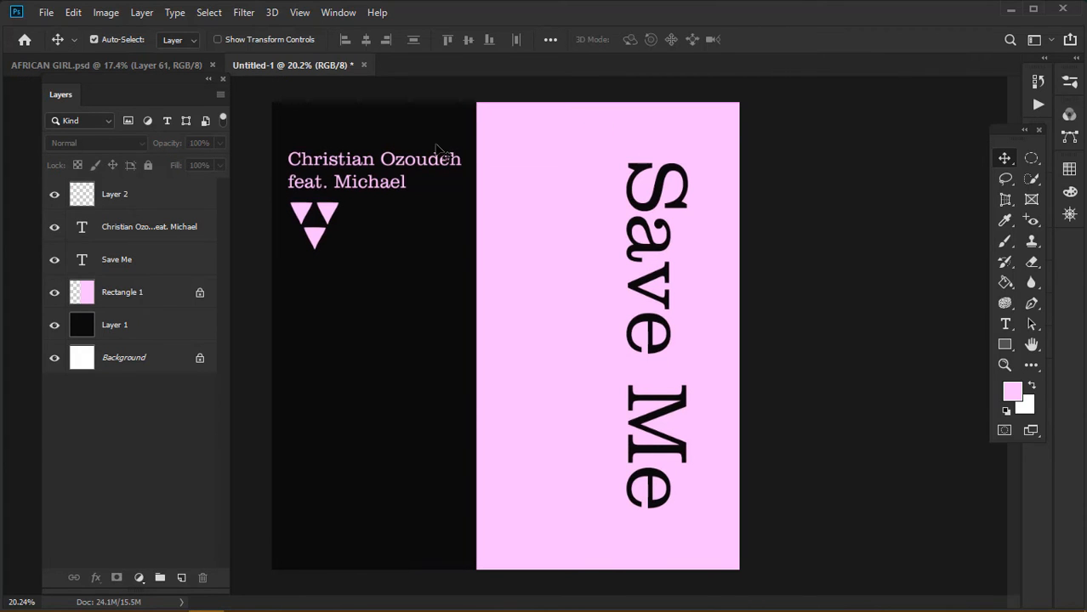
Nudge the triangles slightly lower and add an empty Layer 3 above them
{"action": "left_click", "coordinate": [304, 210]}
{"action": "left_click_drag", "start_coordinate": [302, 213], "coordinate": [307, 223]}
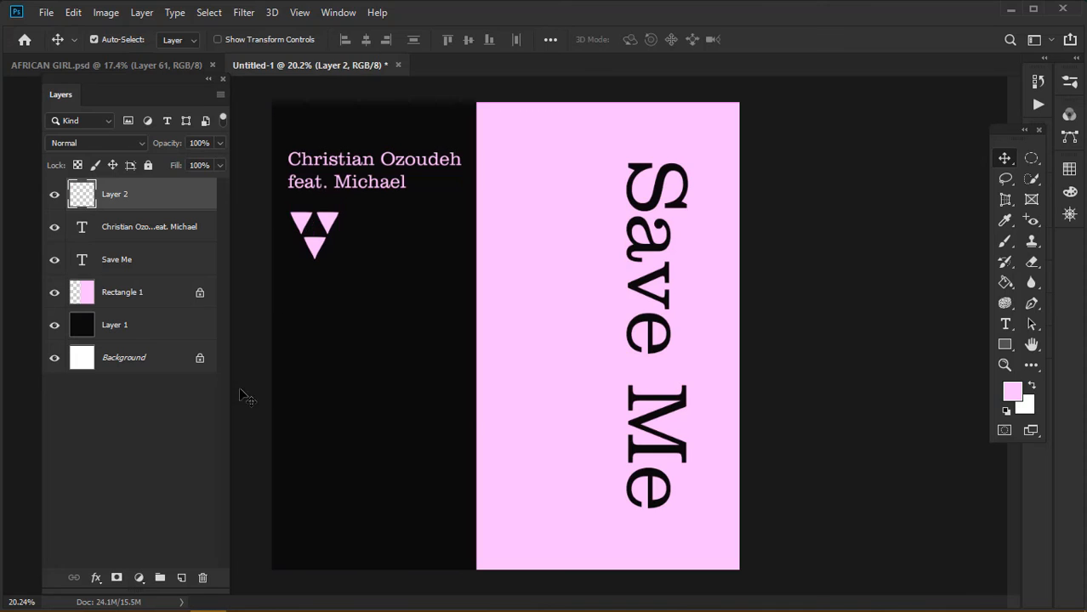
{"action": "left_click", "coordinate": [182, 579]}
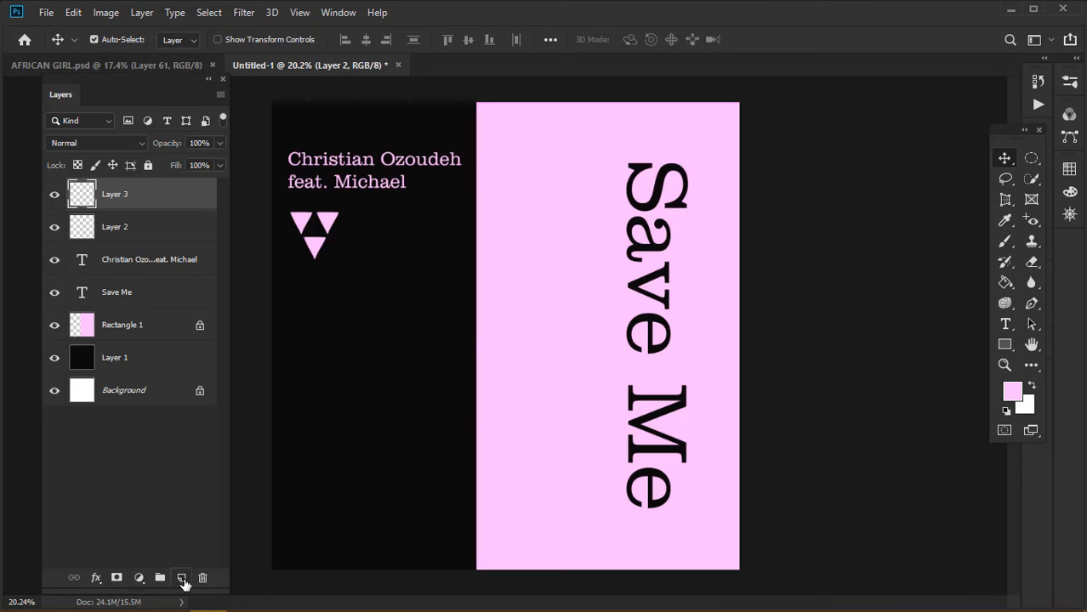
Draw an unfilled square with a thick light-pink stroke, 395 × 395 px, below the triangles
{"action": "left_click", "coordinate": [1005, 345]}
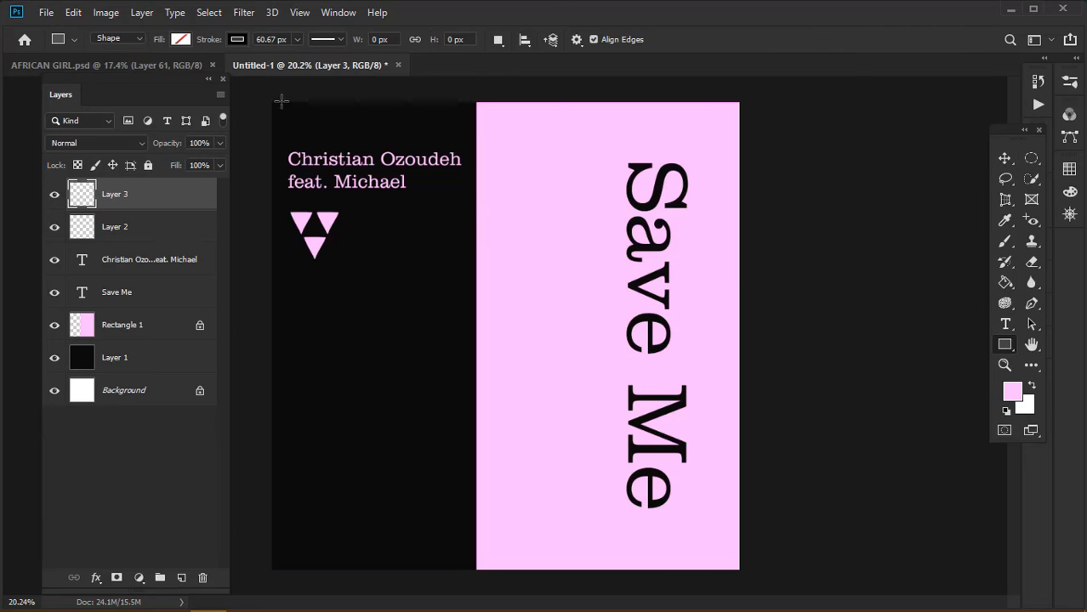
{"action": "left_click", "coordinate": [238, 40]}
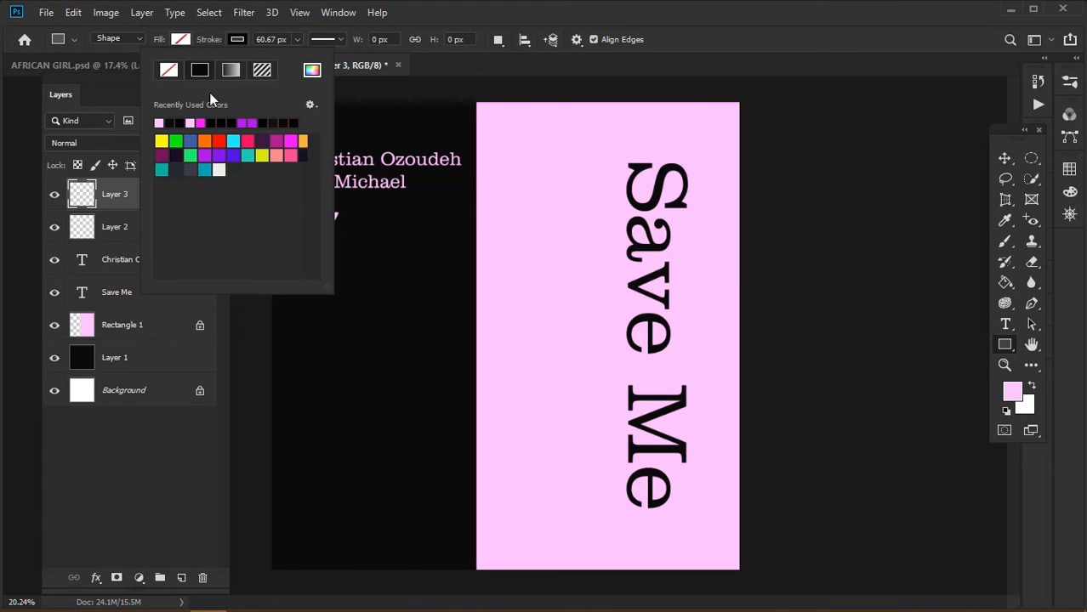
{"action": "left_click", "coordinate": [311, 70]}
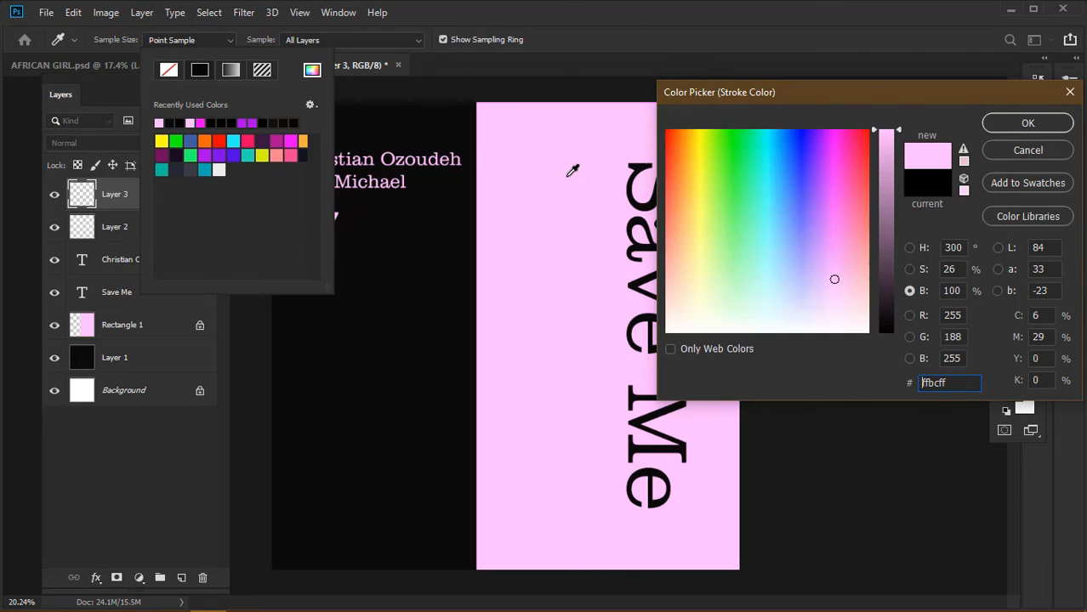
{"action": "left_click", "coordinate": [1045, 128]}
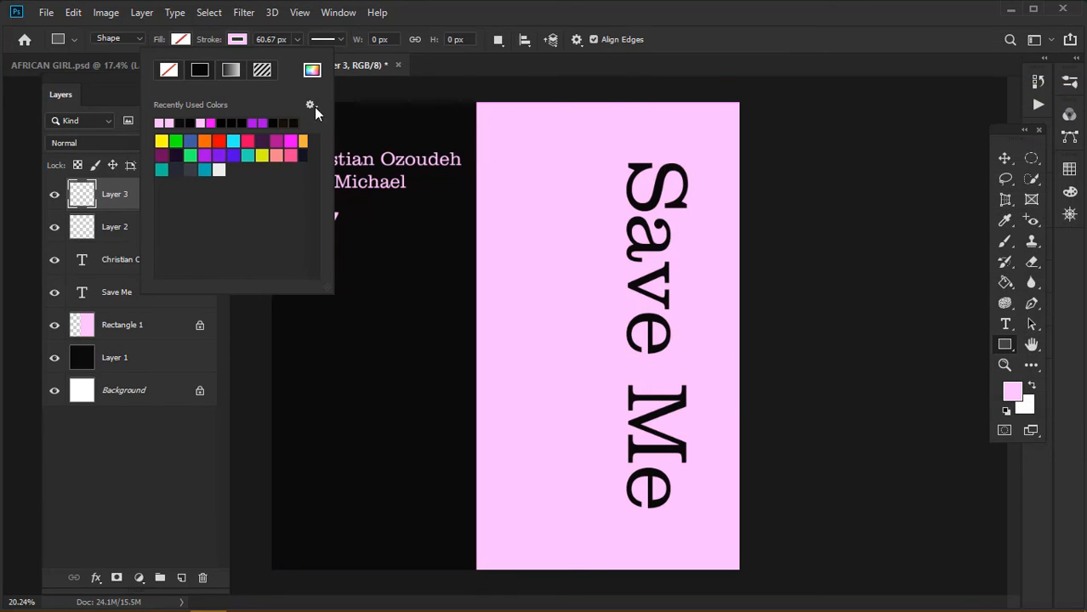
{"action": "left_click", "coordinate": [358, 259]}
{"action": "left_click_drag", "start_coordinate": [350, 253], "coordinate": [395, 302]}
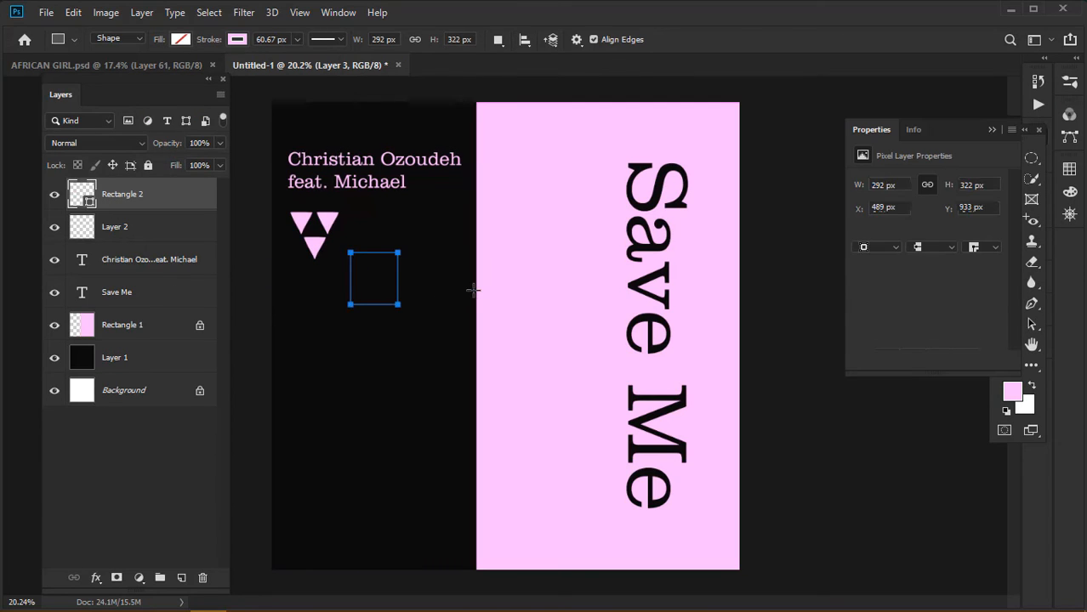
{"action": "key", "text": "ctrl+z"}
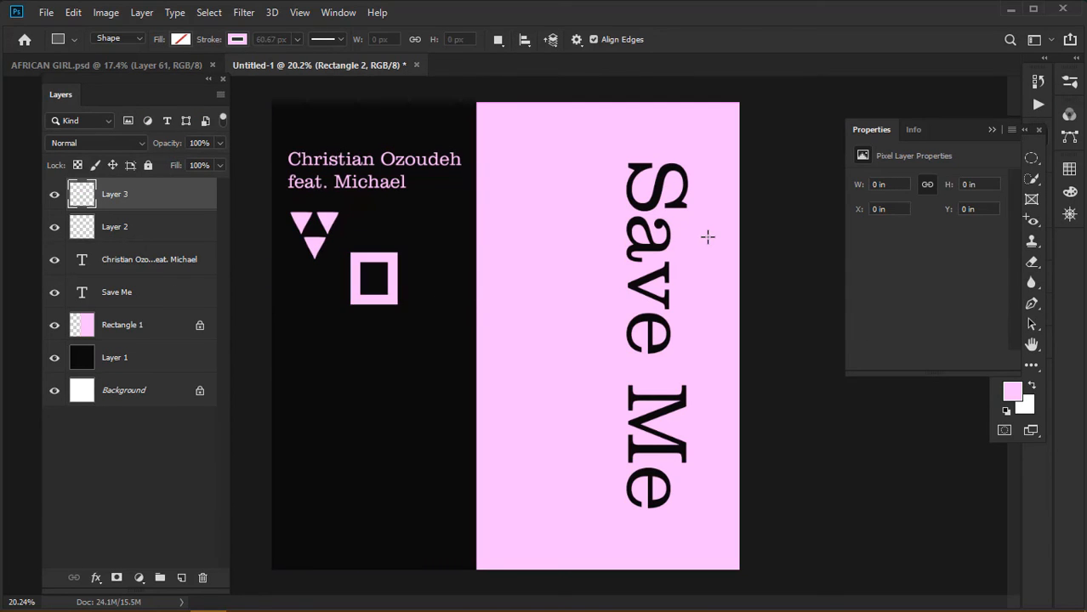
{"action": "left_click_drag", "start_coordinate": [326, 255], "coordinate": [444, 319]}
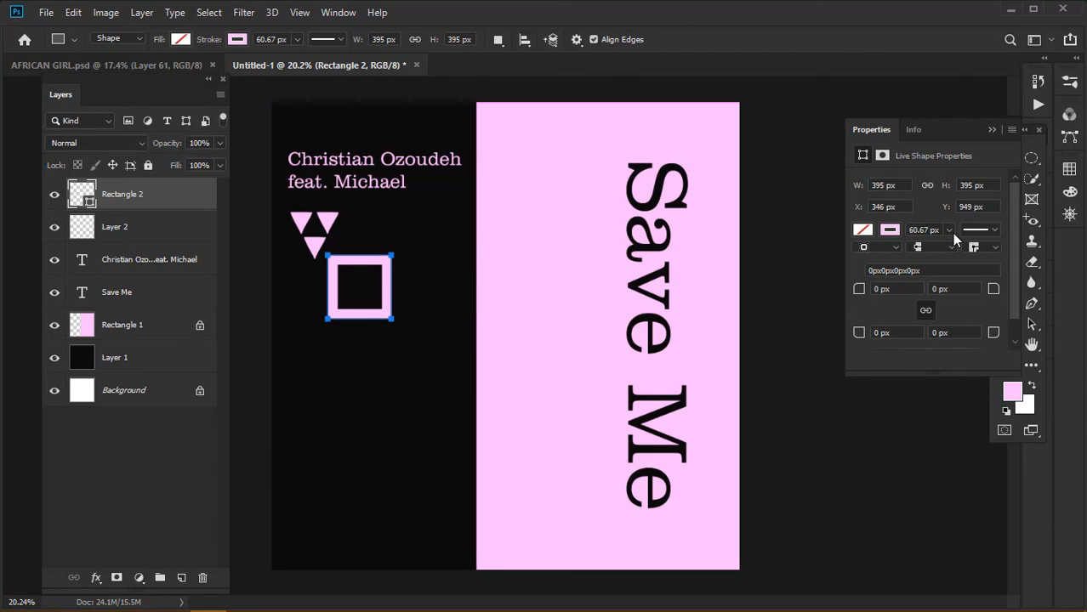
Thin Rectangle 2's pink outline to a 16 px stroke
{"action": "left_click", "coordinate": [950, 231]}
{"action": "left_click_drag", "start_coordinate": [948, 251], "coordinate": [948, 252]}
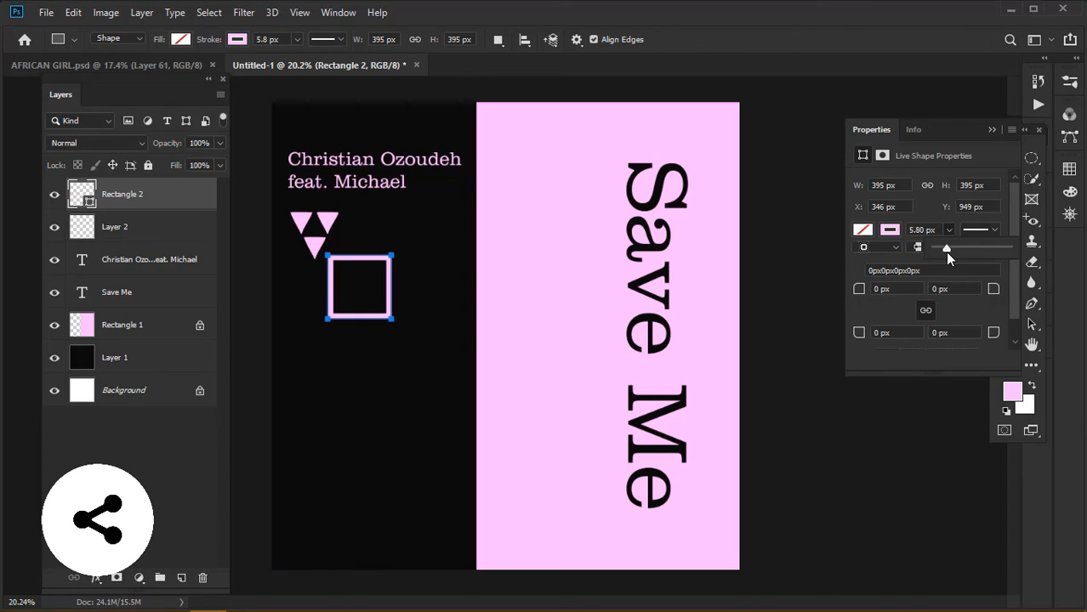
{"action": "left_click_drag", "start_coordinate": [947, 253], "coordinate": [948, 253]}
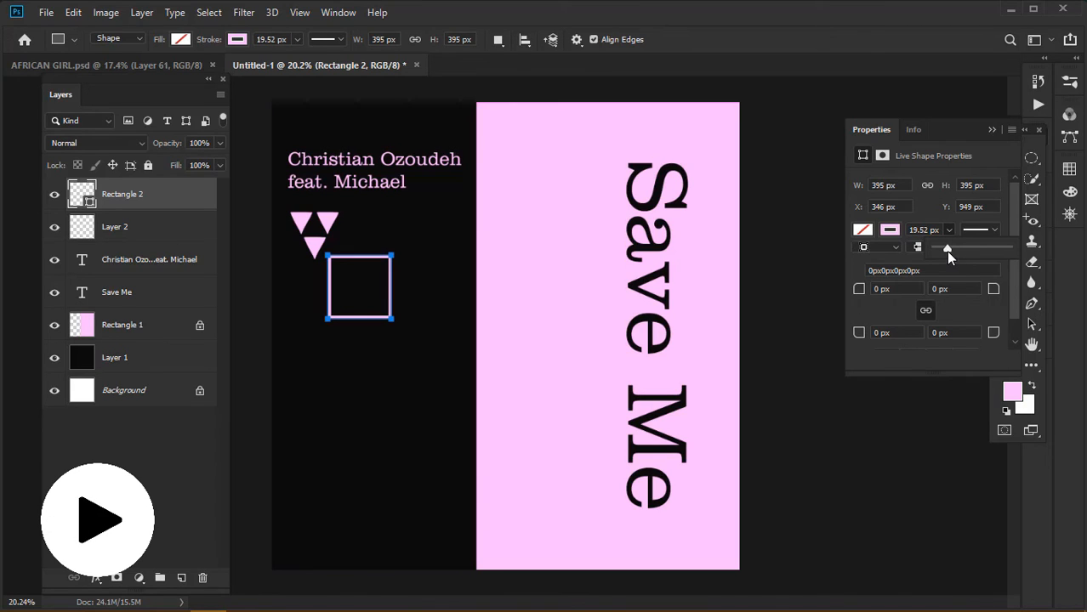
{"action": "key", "text": "Return"}
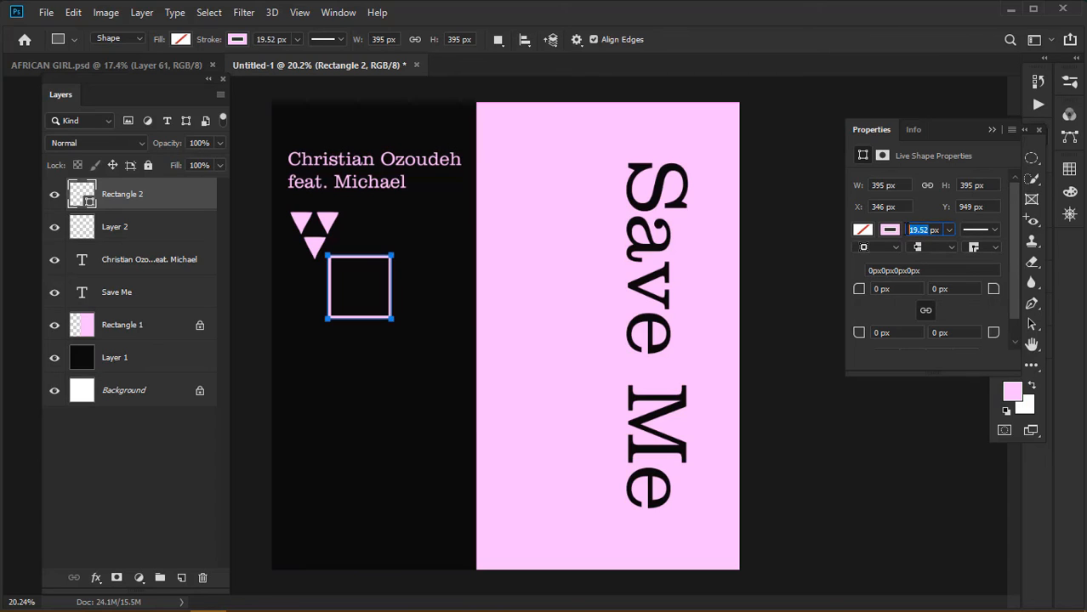
{"action": "type", "text": "18"}
{"action": "key", "text": "Return"}
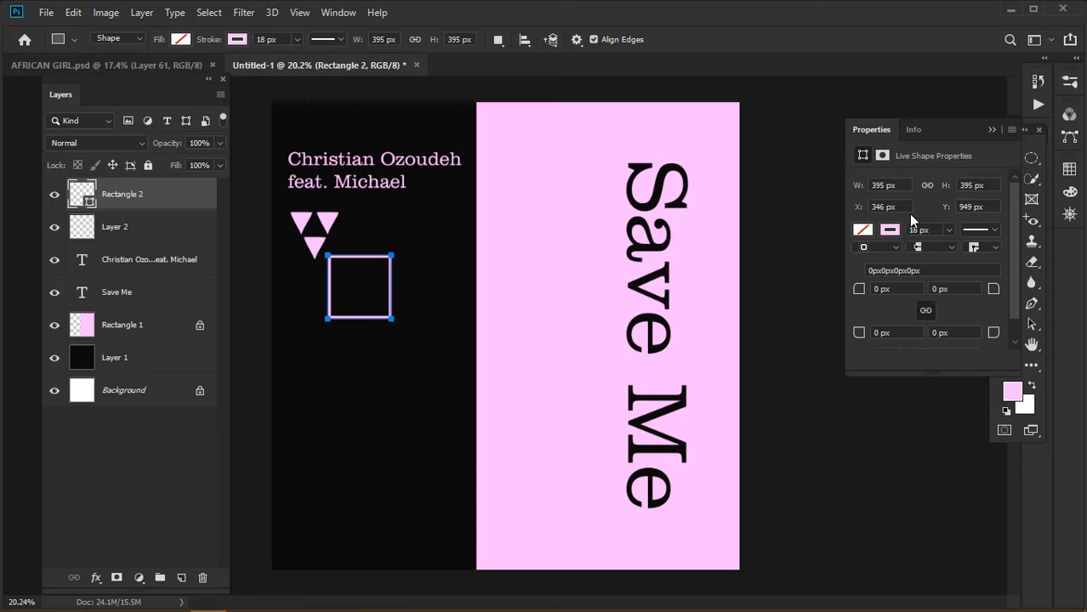
{"action": "key", "text": "BackSpace"}
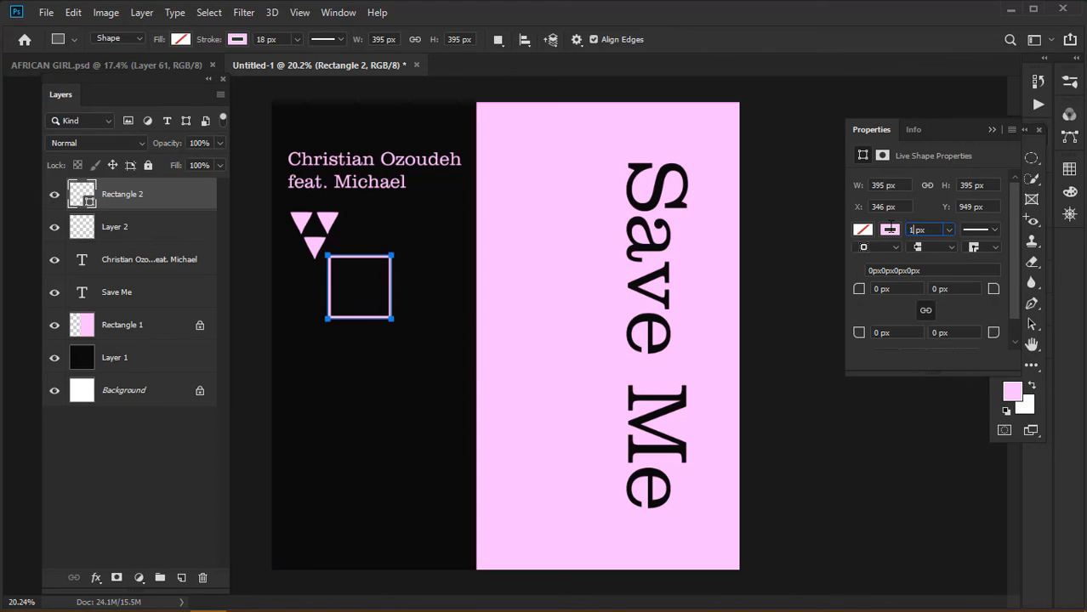
{"action": "type", "text": "7.5"}
{"action": "key", "text": "Return"}
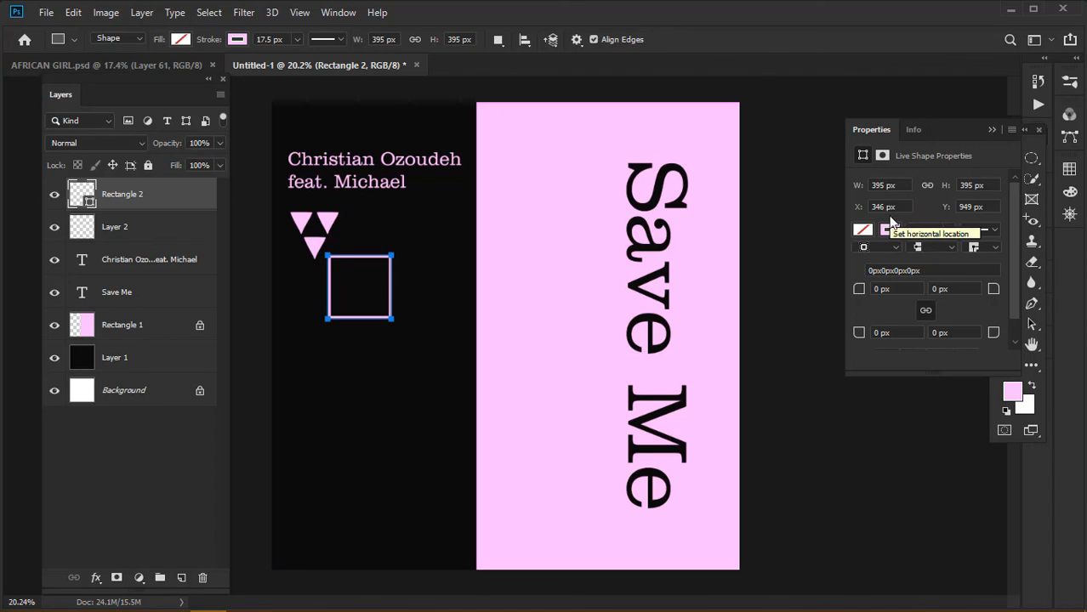
{"action": "left_click", "coordinate": [911, 232]}
{"action": "key", "text": "BackSpace"}
{"action": "key", "text": "BackSpace"}
{"action": "key", "text": "BackSpace"}
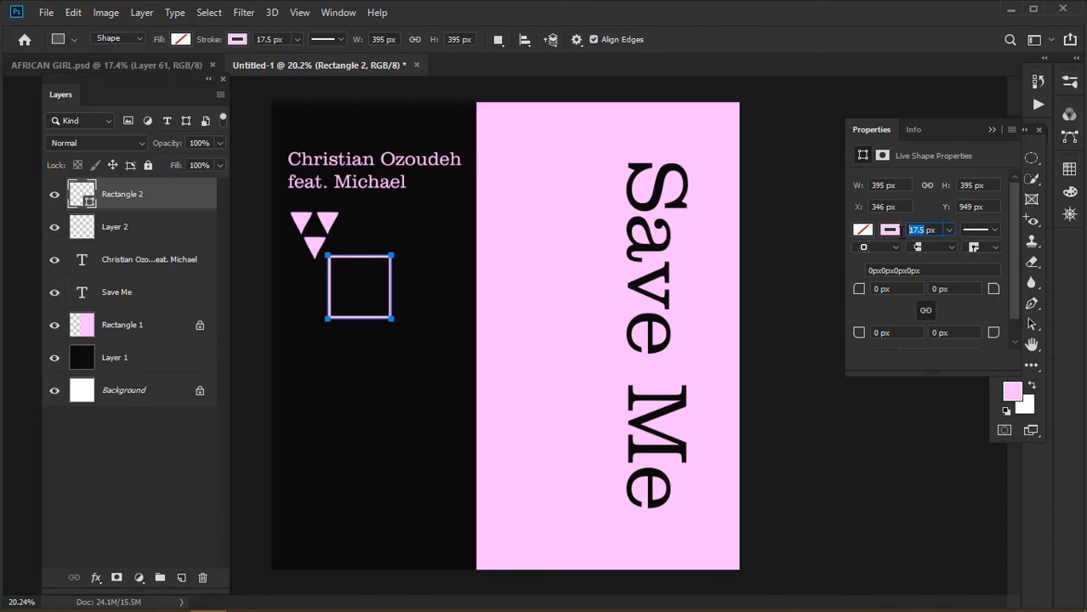
{"action": "type", "text": "6"}
{"action": "key", "text": "Return"}
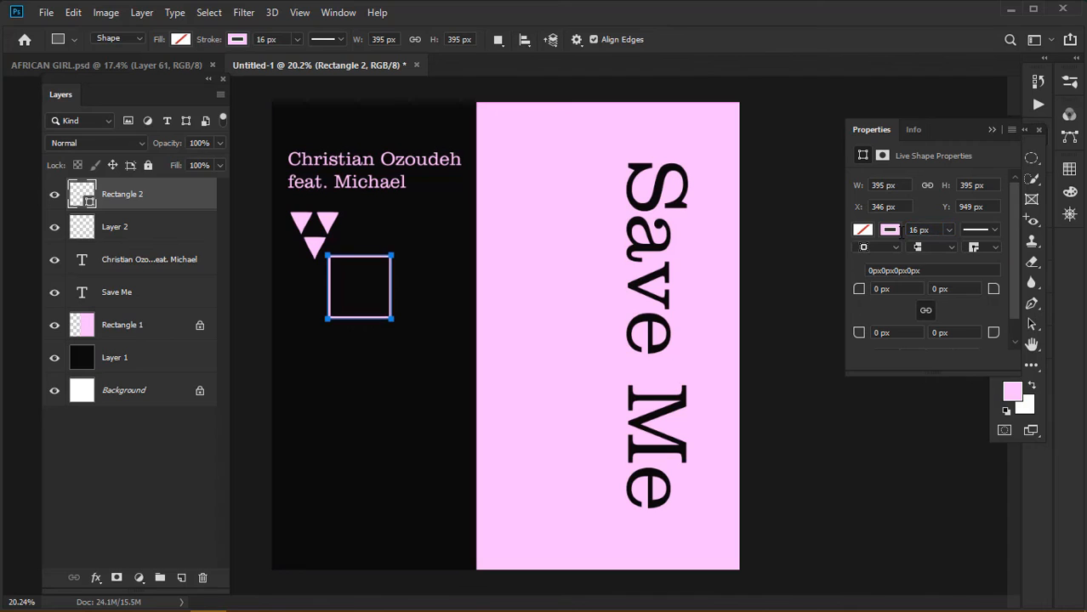
{"action": "left_click", "coordinate": [990, 132]}
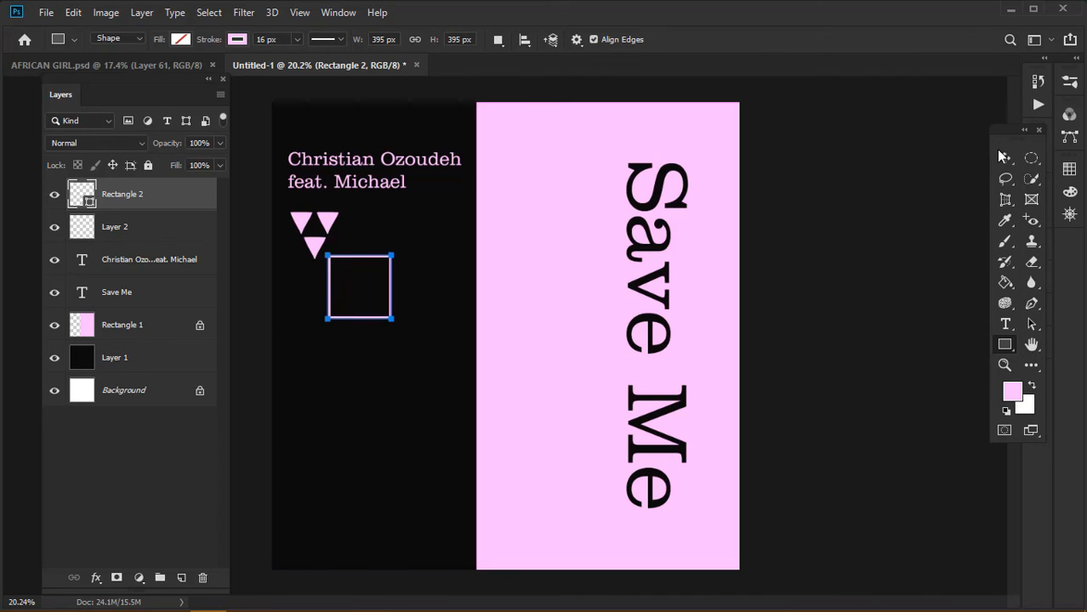
{"action": "left_click", "coordinate": [1004, 158]}
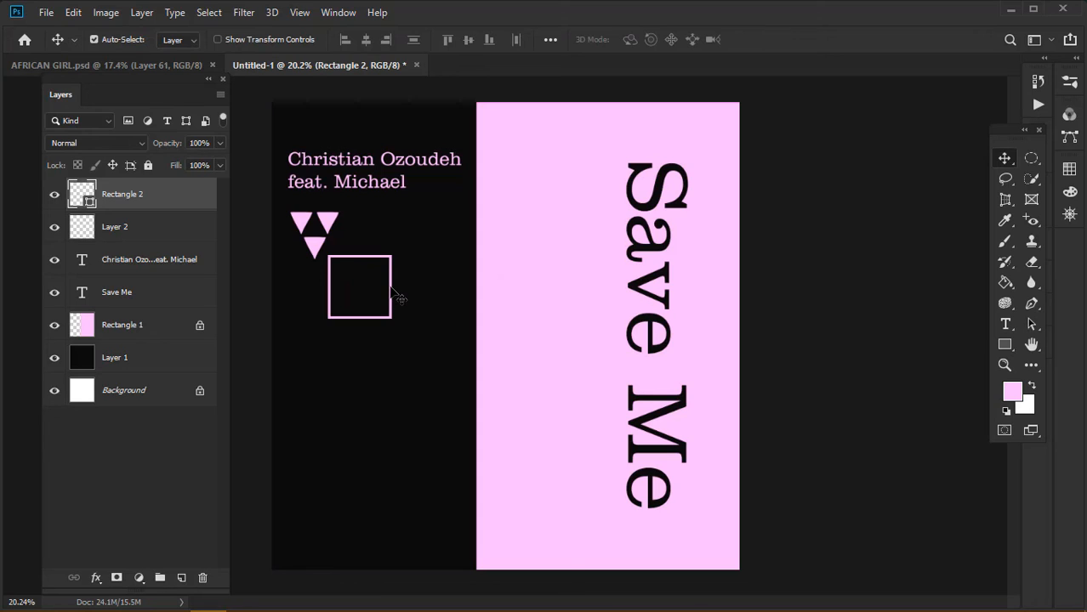
Move the pink square up around the triangles and zoom in on them
{"action": "left_click_drag", "start_coordinate": [394, 294], "coordinate": [335, 225]}
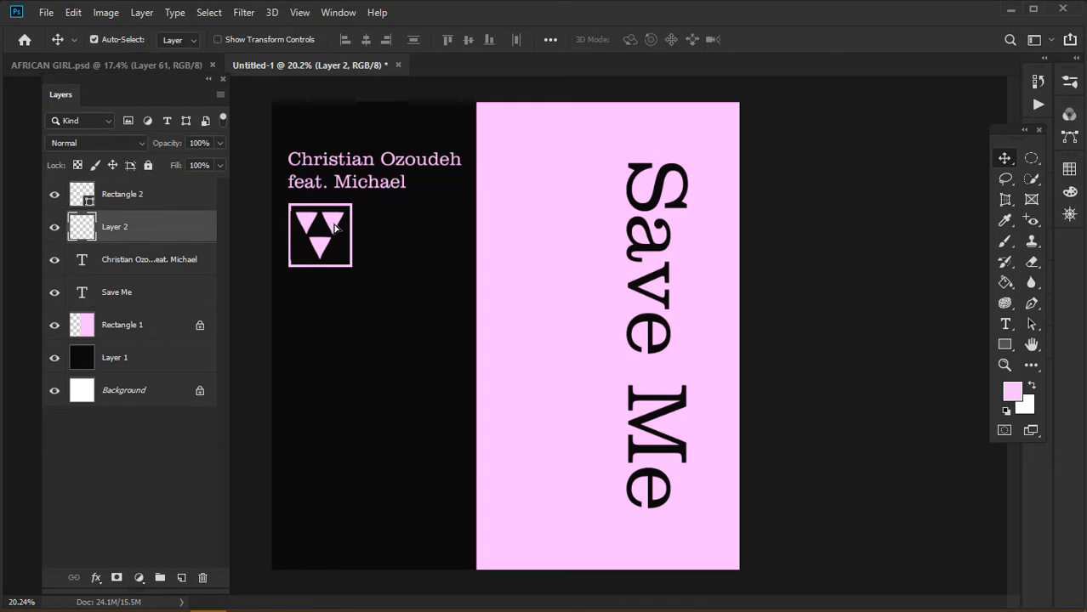
{"action": "key", "text": "ctrl+plus"}
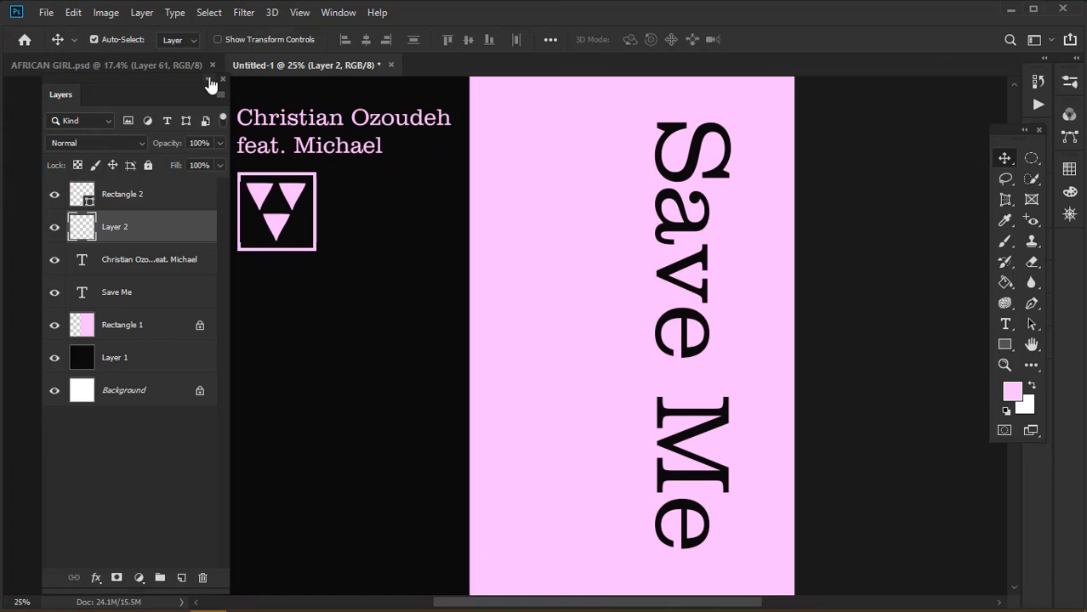
{"action": "left_click", "coordinate": [211, 78]}
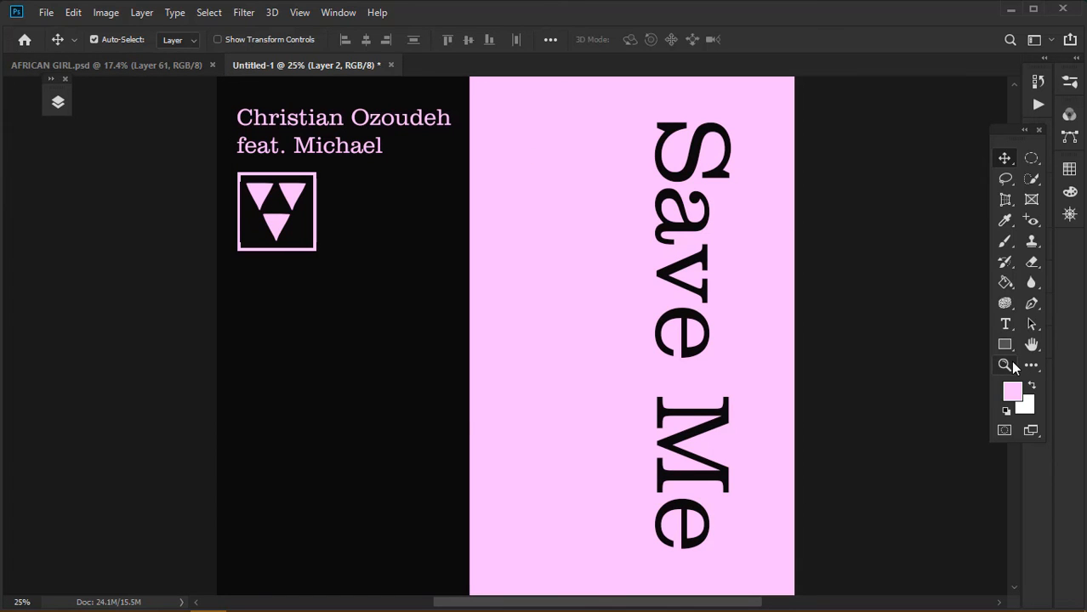
{"action": "left_click", "coordinate": [1005, 365]}
{"action": "left_click_drag", "start_coordinate": [245, 173], "coordinate": [473, 245]}
{"action": "key", "text": "v"}
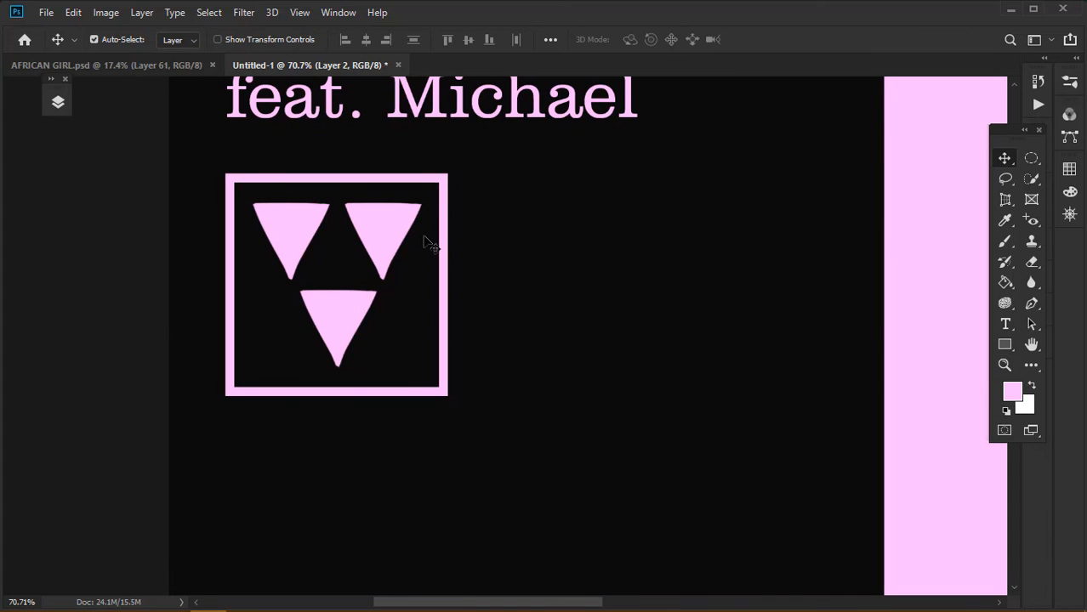
{"action": "left_click_drag", "start_coordinate": [390, 234], "coordinate": [391, 240]}
Shrink the triangles to about 85.5% and centre them inside the square
{"action": "key", "text": "ctrl+t"}
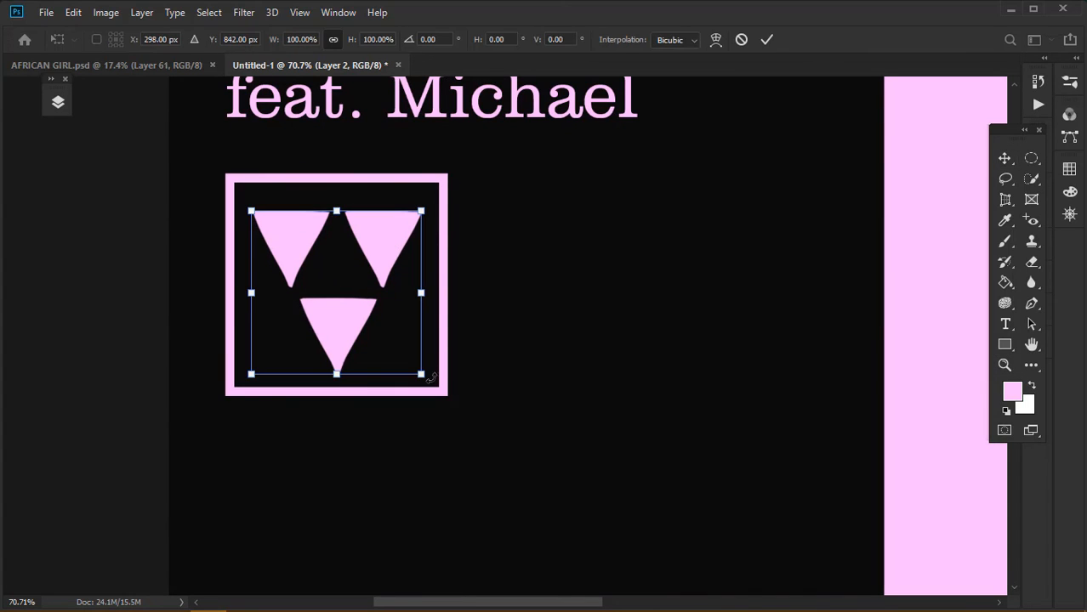
{"action": "left_click_drag", "start_coordinate": [421, 374], "coordinate": [406, 349]}
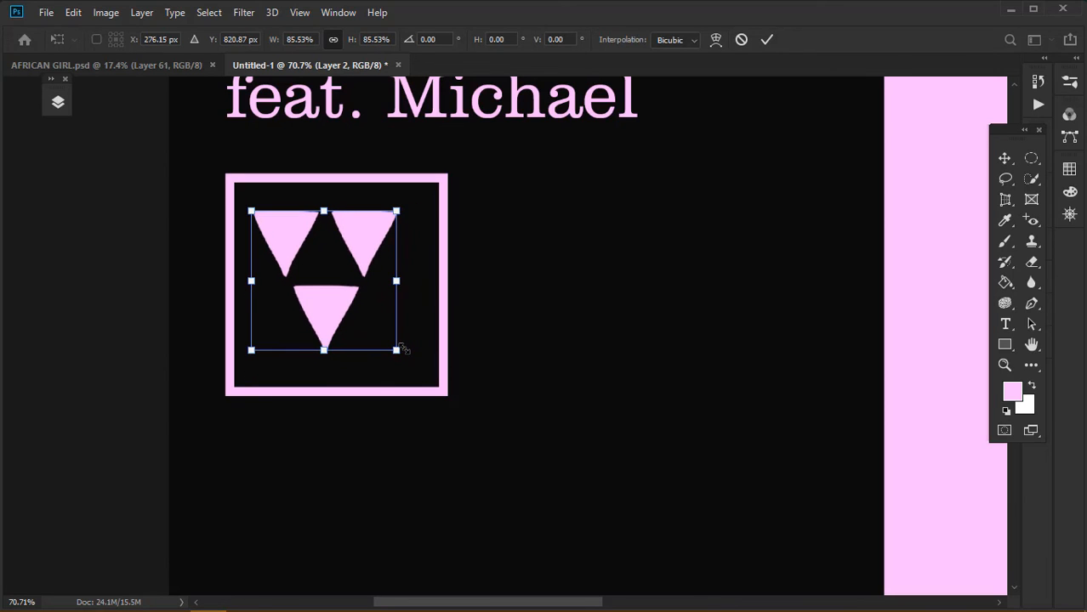
{"action": "key", "text": "Return"}
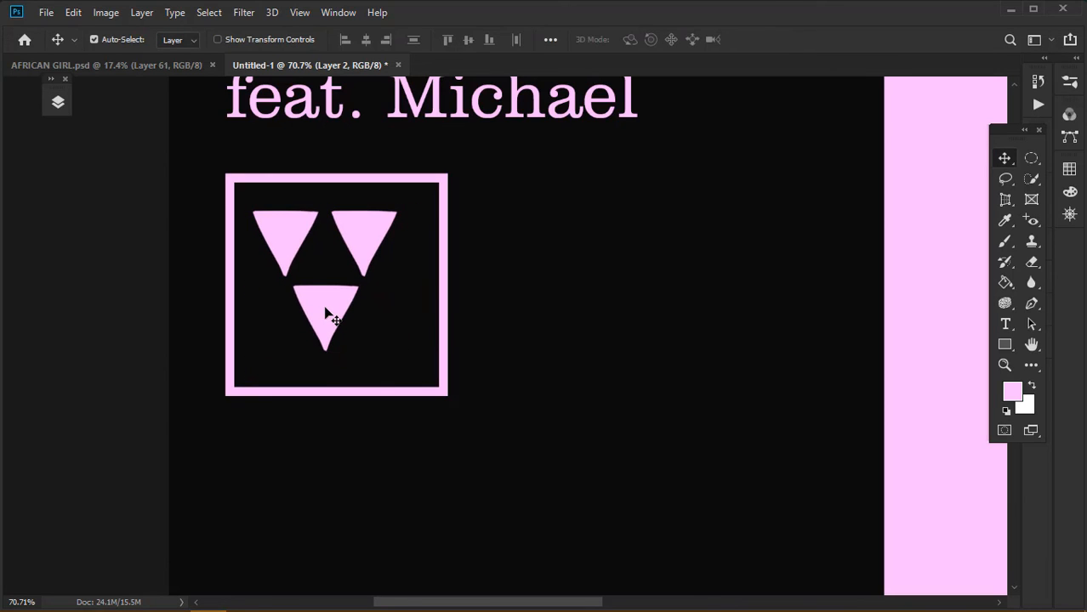
{"action": "left_click_drag", "start_coordinate": [326, 313], "coordinate": [337, 324]}
{"action": "key", "text": "ctrl+0"}
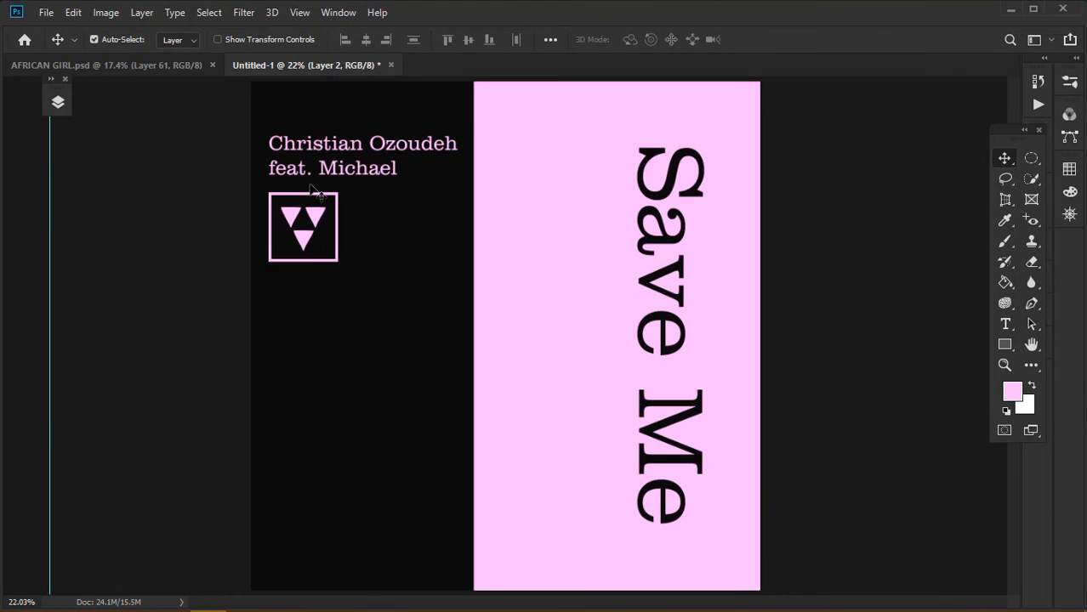
Bring up the Properties and Layers panels and select the Rectangle 2 square frame layer
{"action": "left_click", "coordinate": [310, 196]}
{"action": "left_click", "coordinate": [1037, 83]}
{"action": "left_click", "coordinate": [1037, 82]}
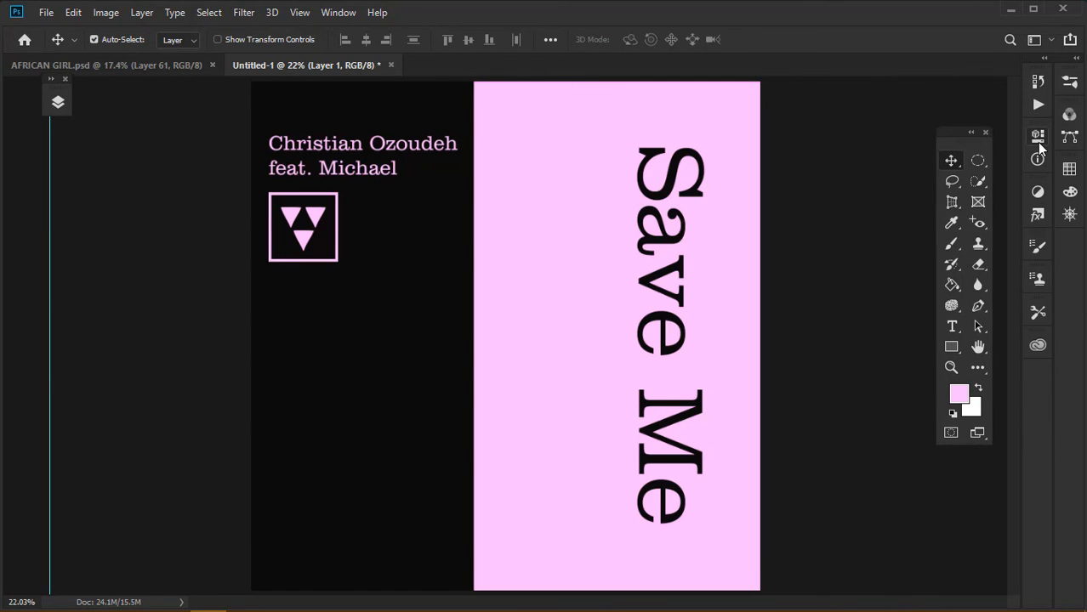
{"action": "left_click", "coordinate": [1038, 141]}
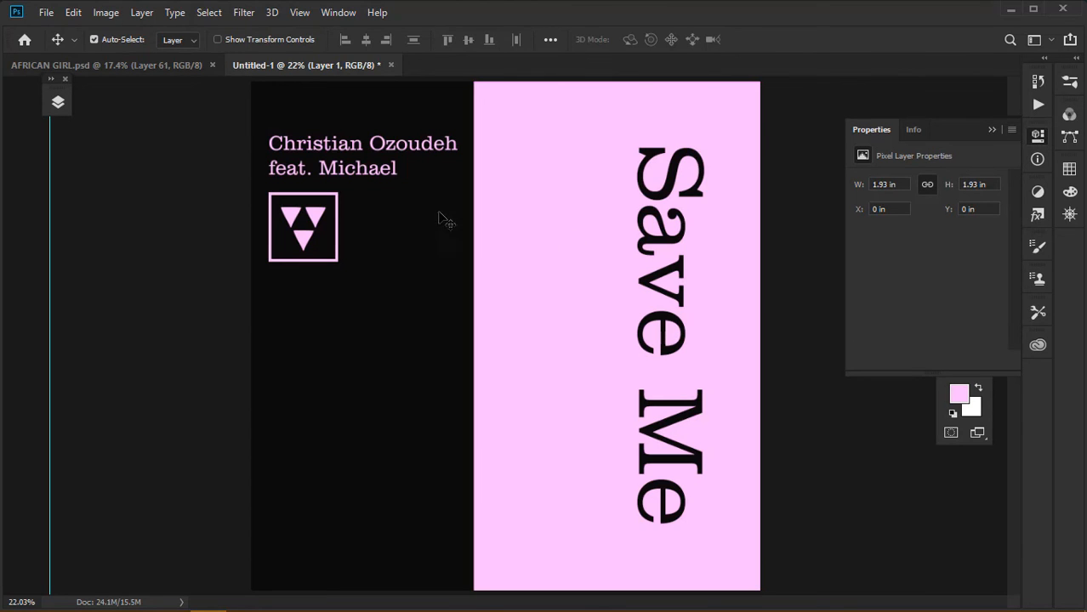
{"action": "left_click", "coordinate": [56, 98]}
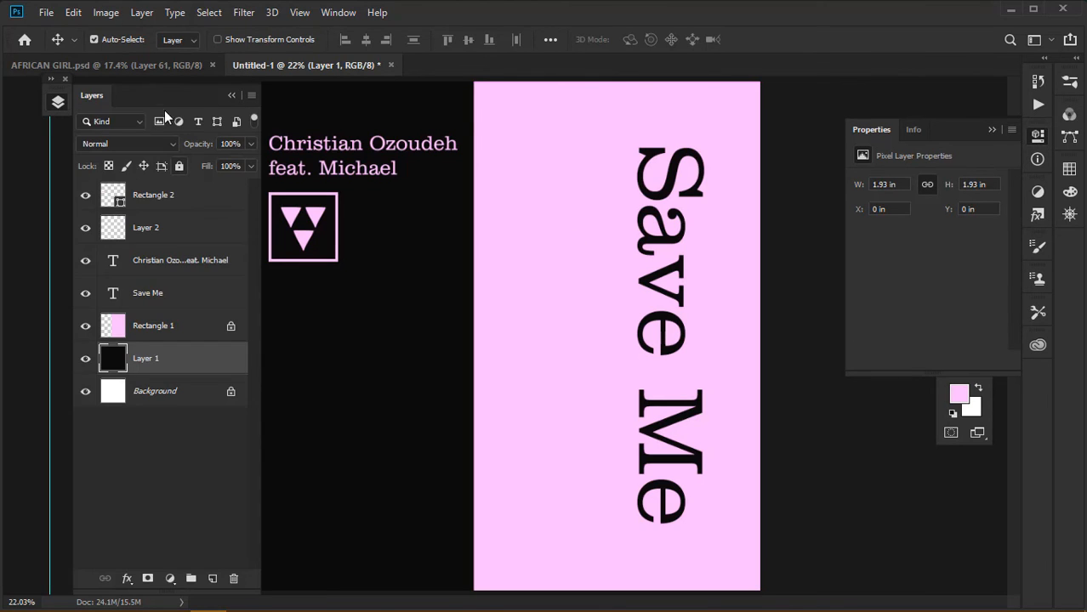
{"action": "left_click_drag", "start_coordinate": [161, 98], "coordinate": [118, 94]}
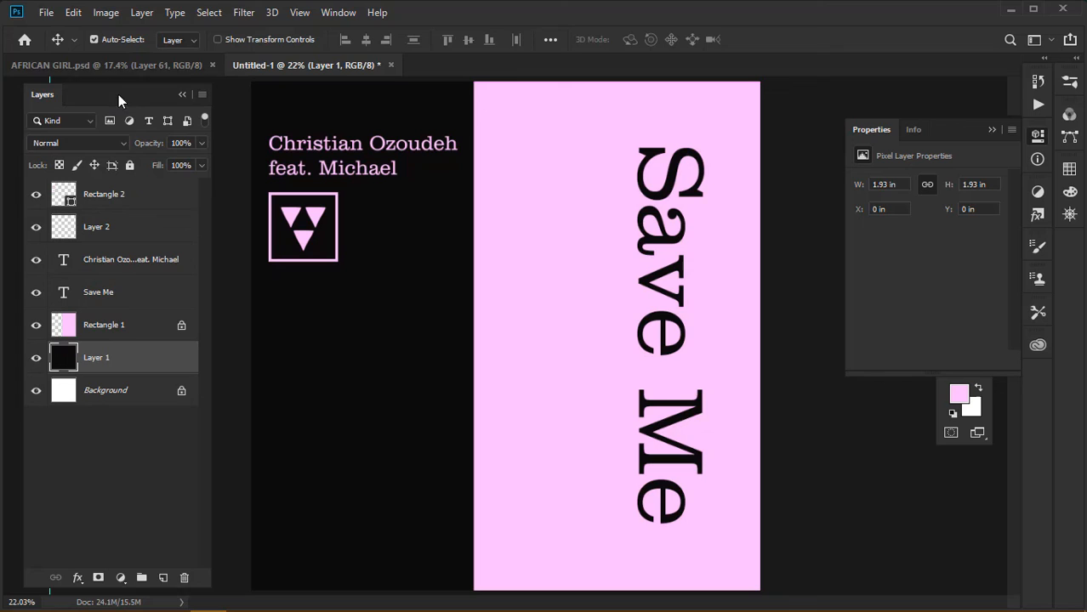
{"action": "left_click", "coordinate": [138, 196]}
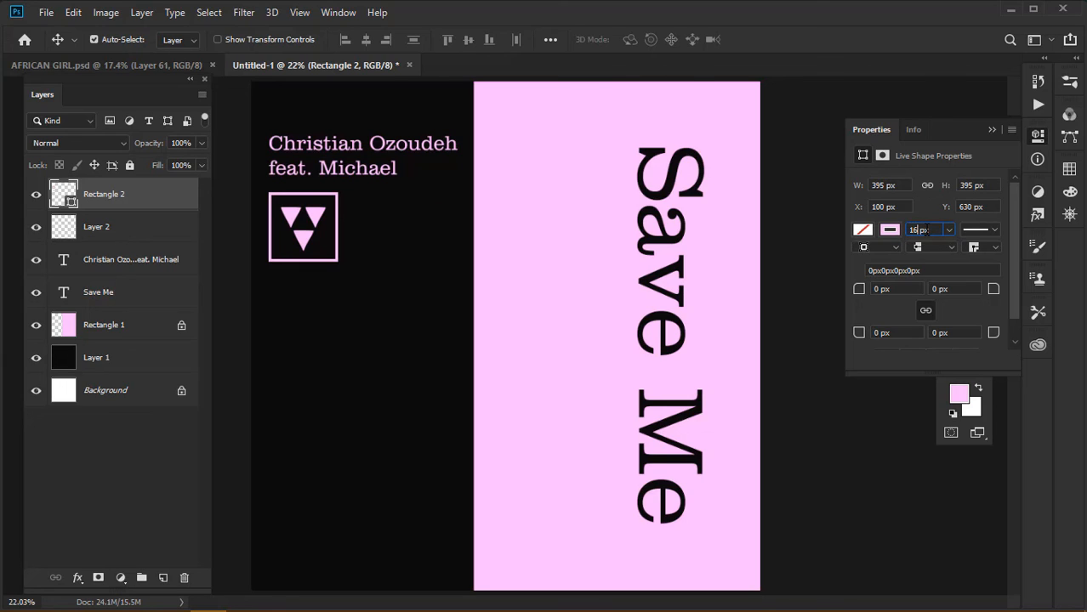
Reduce the square frame's stroke width to 10 px in Live Shape Properties
{"action": "key", "text": "BackSpace"}
{"action": "key", "text": "Return"}
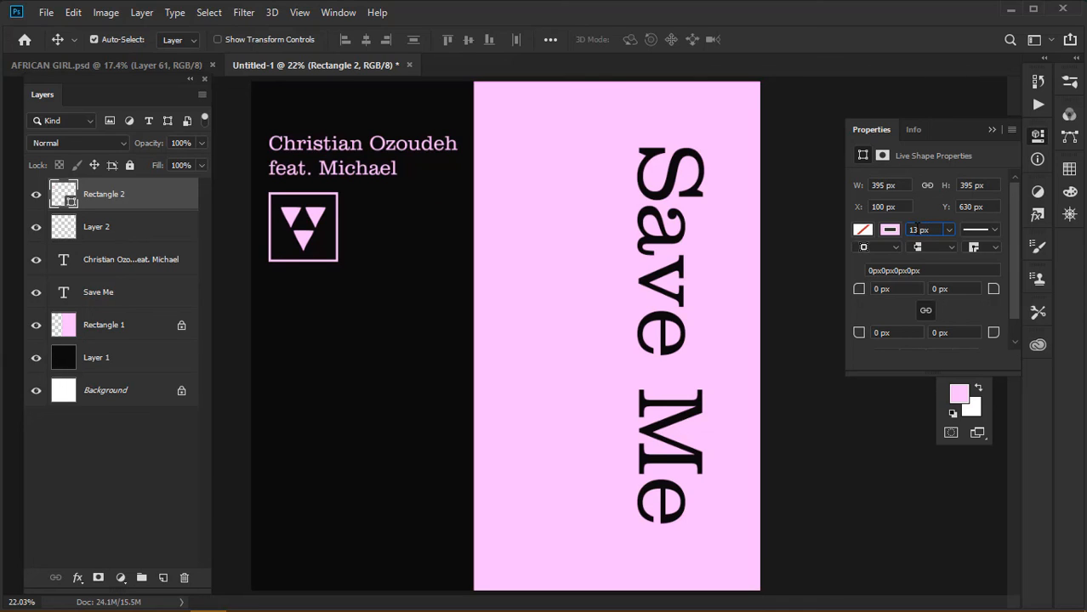
{"action": "key", "text": "Return"}
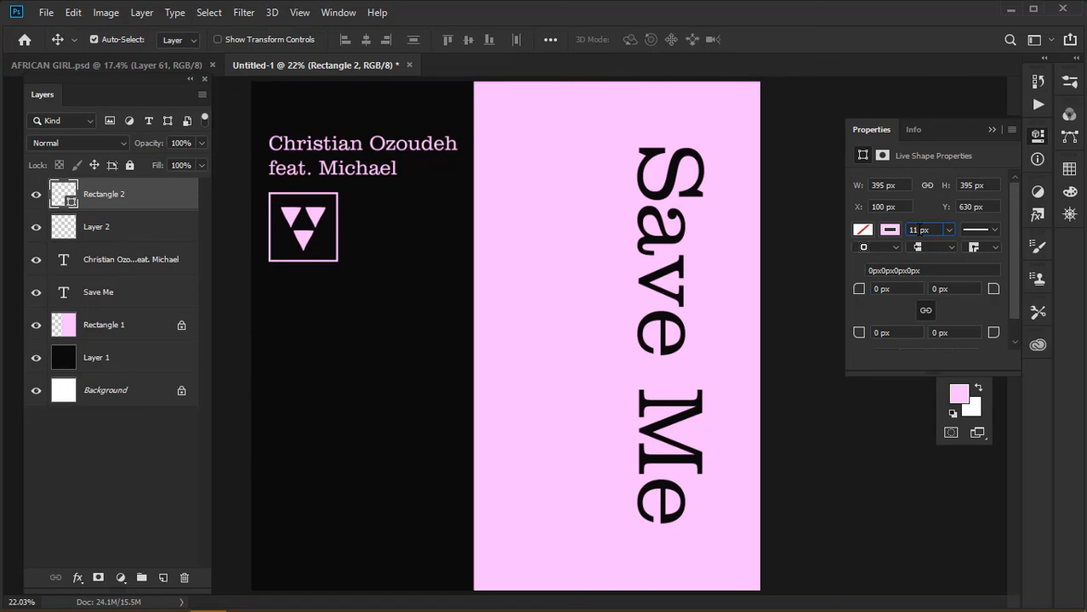
{"action": "key", "text": "BackSpace"}
{"action": "type", "text": "0"}
{"action": "left_click", "coordinate": [993, 130]}
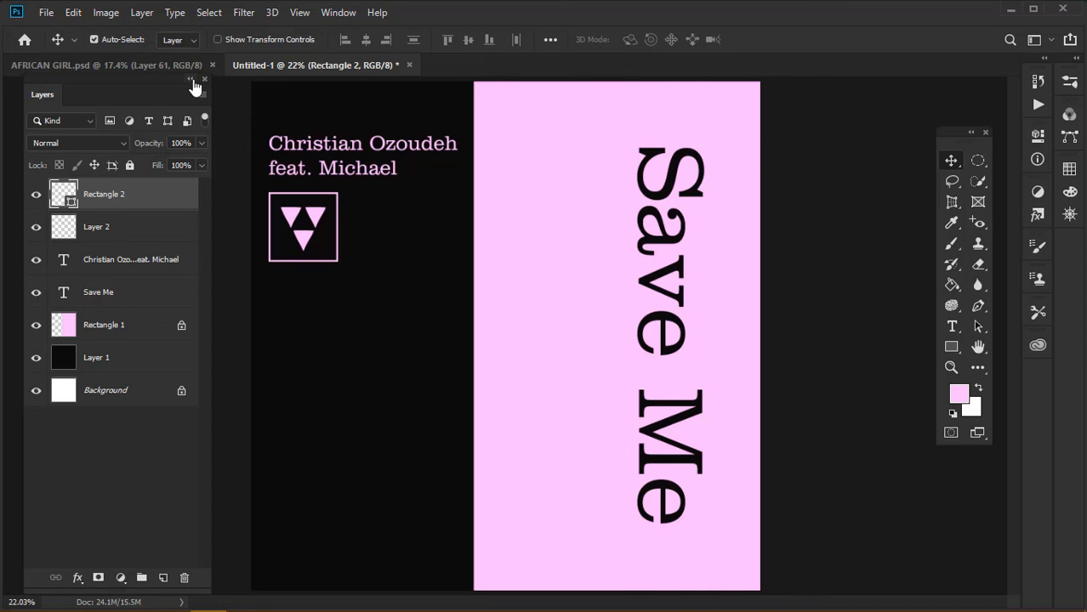
Collapse the Layers panel and float the Untitled-1 poster into its own maximized window
{"action": "left_click", "coordinate": [191, 79]}
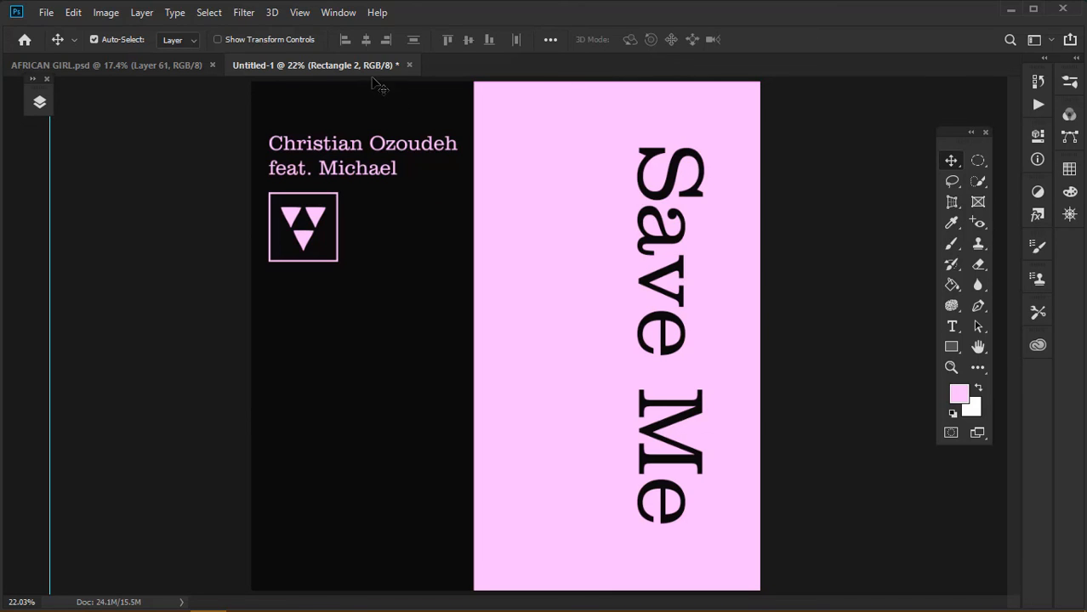
{"action": "left_click_drag", "start_coordinate": [366, 68], "coordinate": [377, 100]}
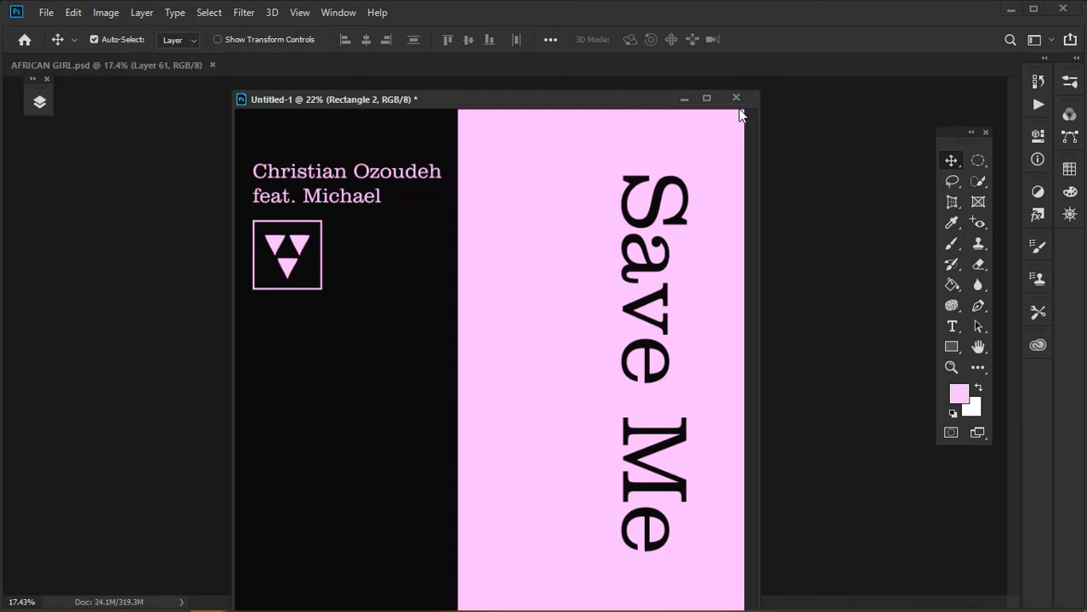
{"action": "left_click_drag", "start_coordinate": [610, 104], "coordinate": [595, 19]}
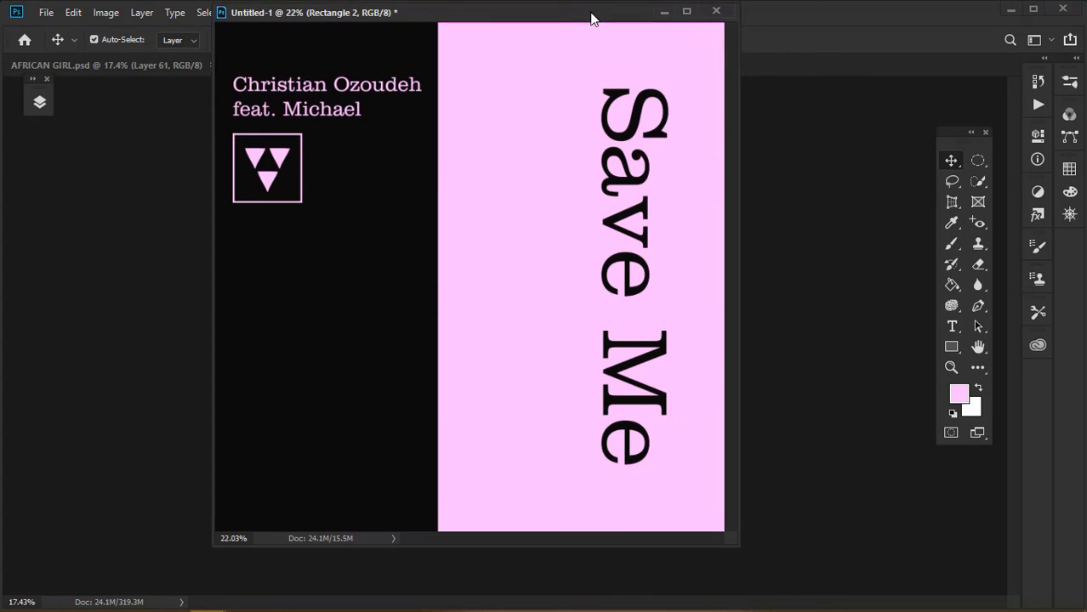
{"action": "left_click", "coordinate": [687, 21]}
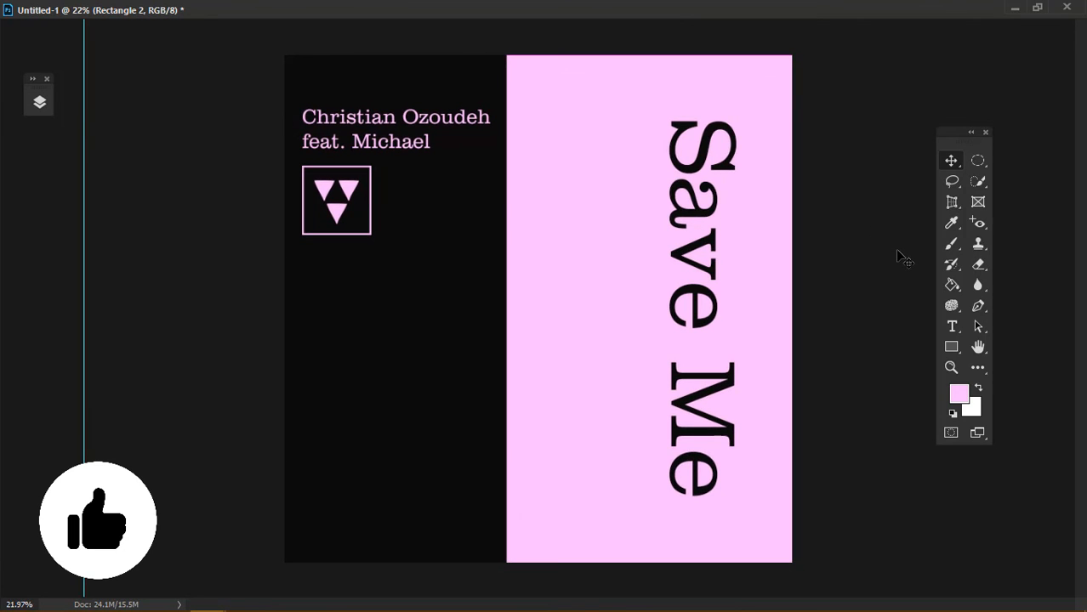
Drag the cyan left guide off the poster, then re-dock Untitled-1 as a tab
{"action": "key", "text": "ctrl+plus"}
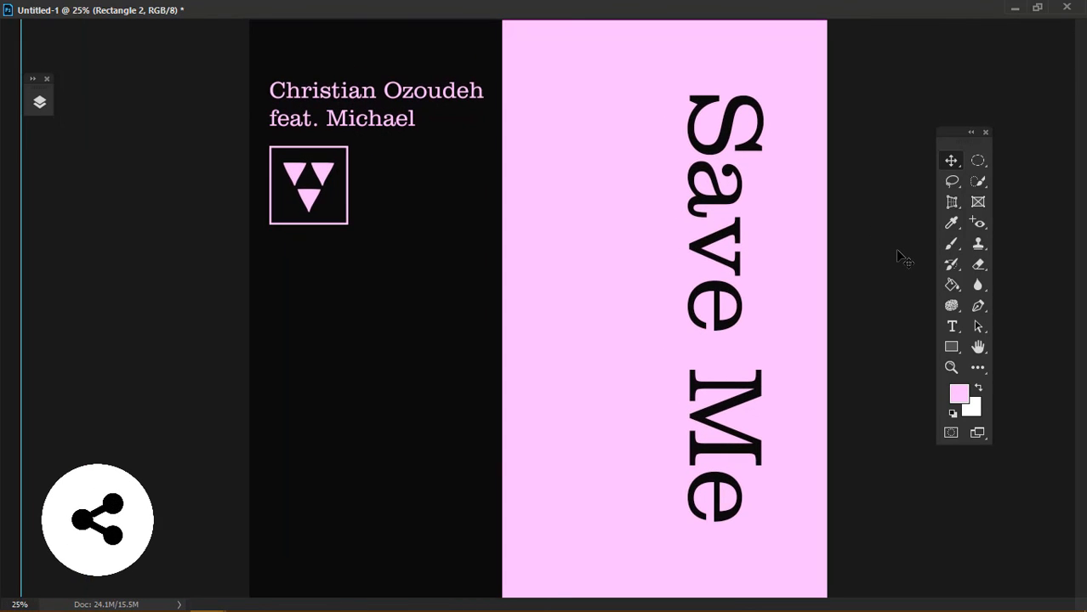
{"action": "left_click_drag", "start_coordinate": [22, 288], "coordinate": [2, 289]}
{"action": "key", "text": "ctrl+minus"}
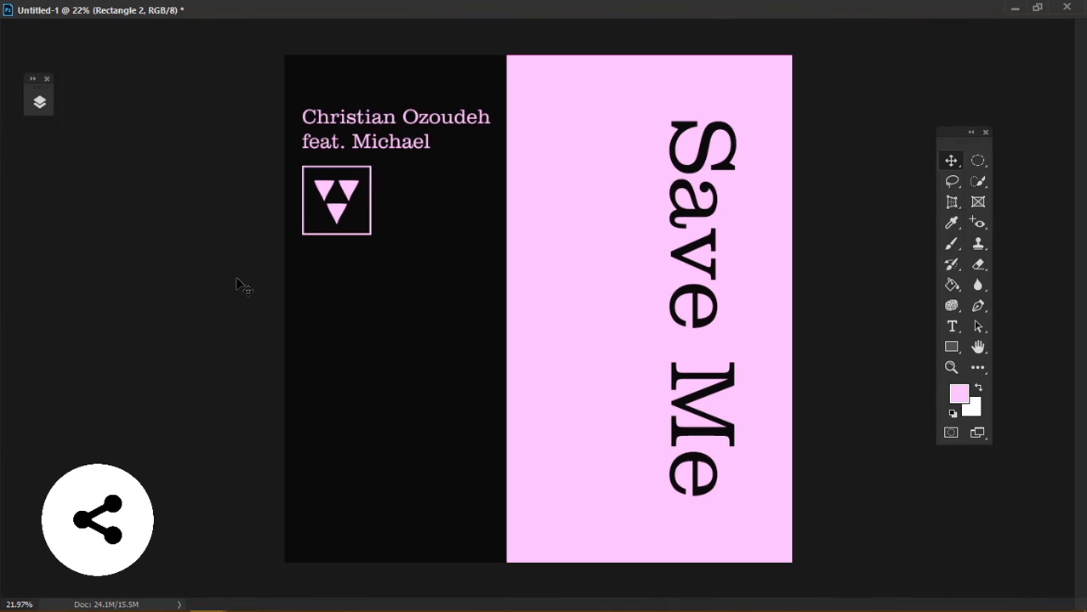
{"action": "left_click", "coordinate": [1037, 7]}
{"action": "left_click_drag", "start_coordinate": [567, 12], "coordinate": [562, 61]}
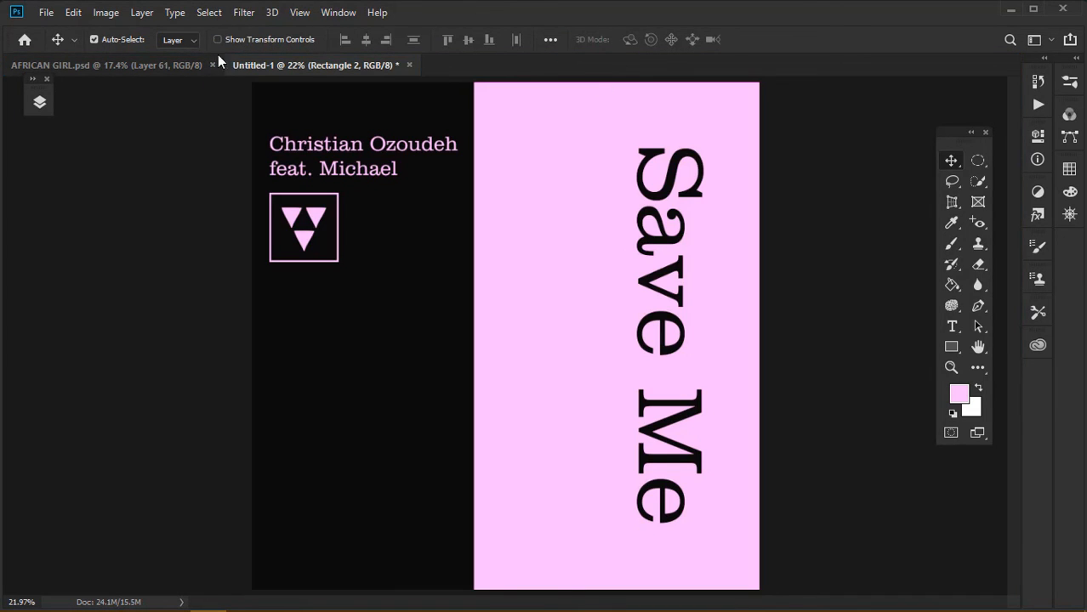
{"action": "left_click", "coordinate": [139, 67]}
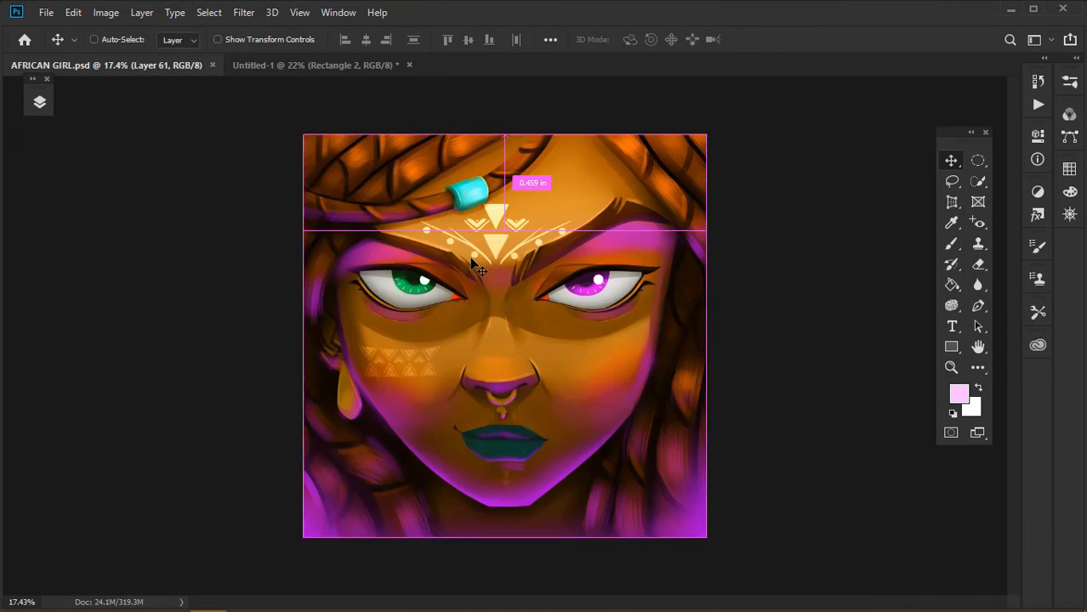
{"action": "key", "text": "ctrl+plus"}
{"action": "key", "text": "ctrl+0"}
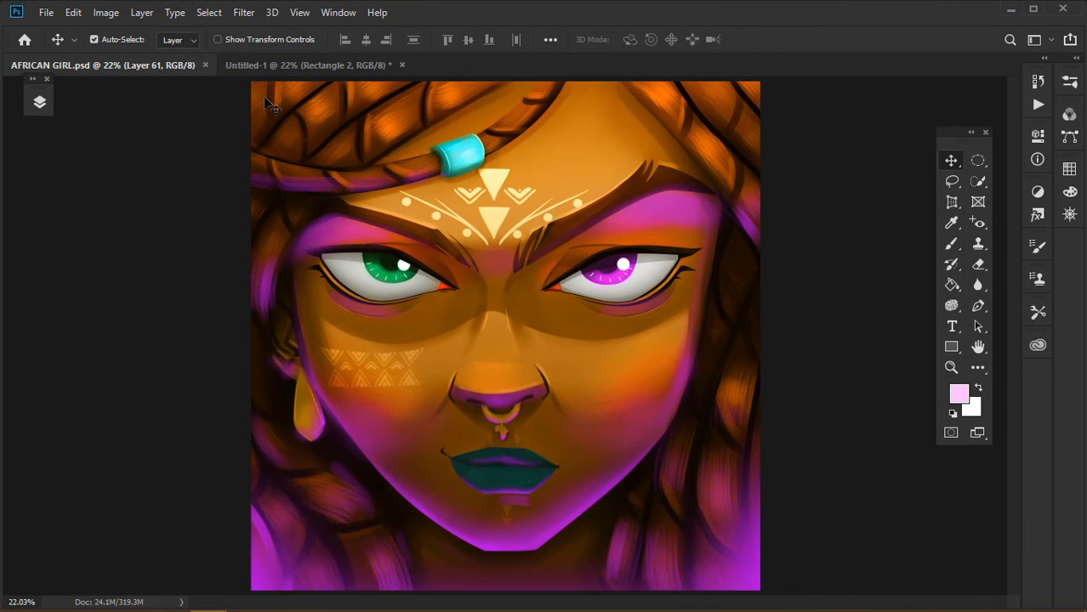
{"action": "left_click", "coordinate": [261, 63]}
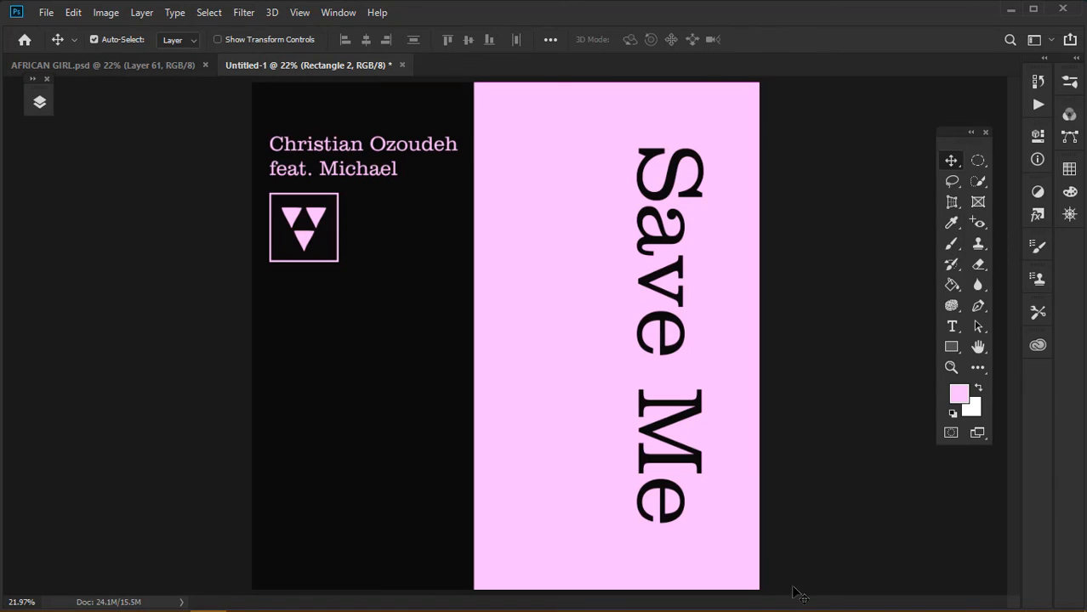
{"action": "mouse_move", "coordinate": [791, 606]}
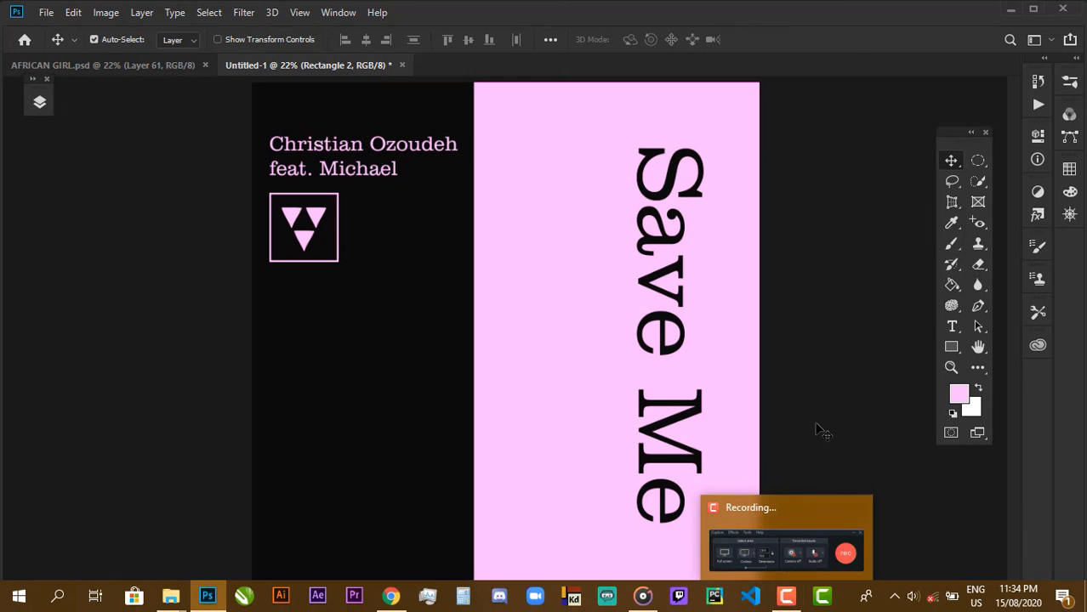